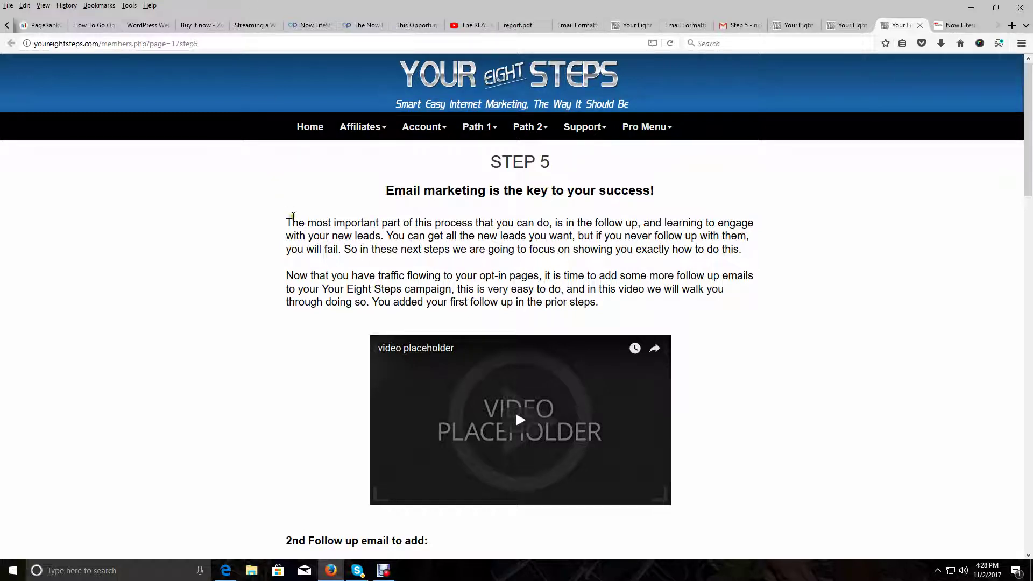
Scroll the Step 5 page down to the second follow-up email
{"action": "scroll", "coordinate": [290, 215], "scroll_direction": "down", "scroll_amount": 2}
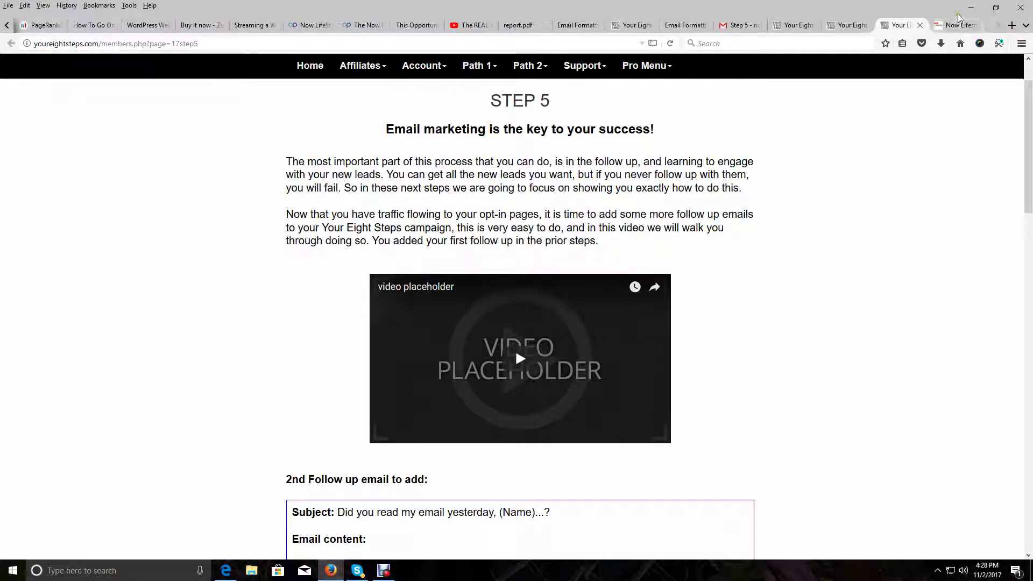
Go through Reseller Tools and Lead Capture System to the Autoresponder dashboard with MESSAGE expanded
{"action": "left_click", "coordinate": [958, 24]}
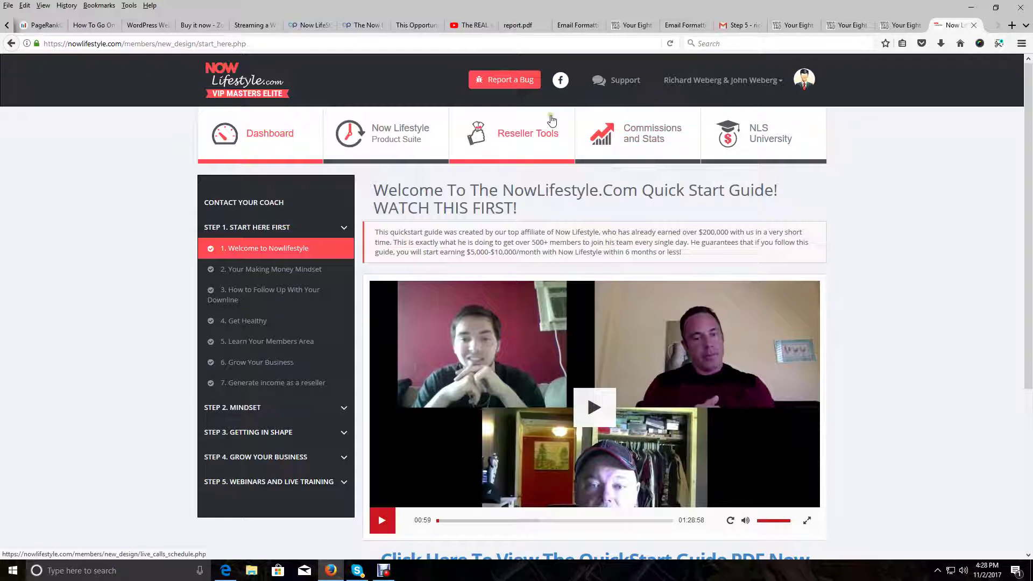
{"action": "left_click", "coordinate": [525, 130]}
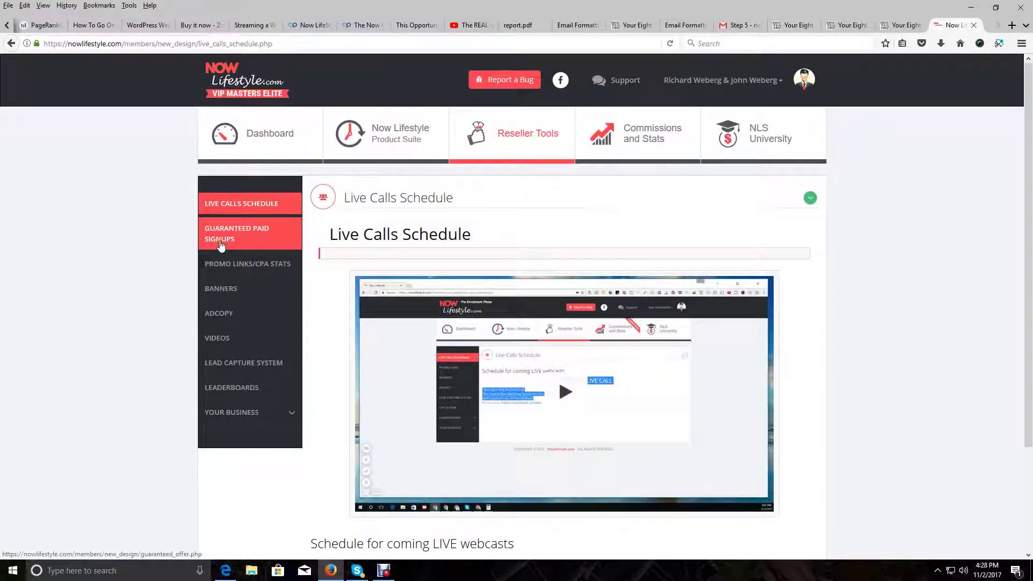
{"action": "left_click", "coordinate": [245, 371]}
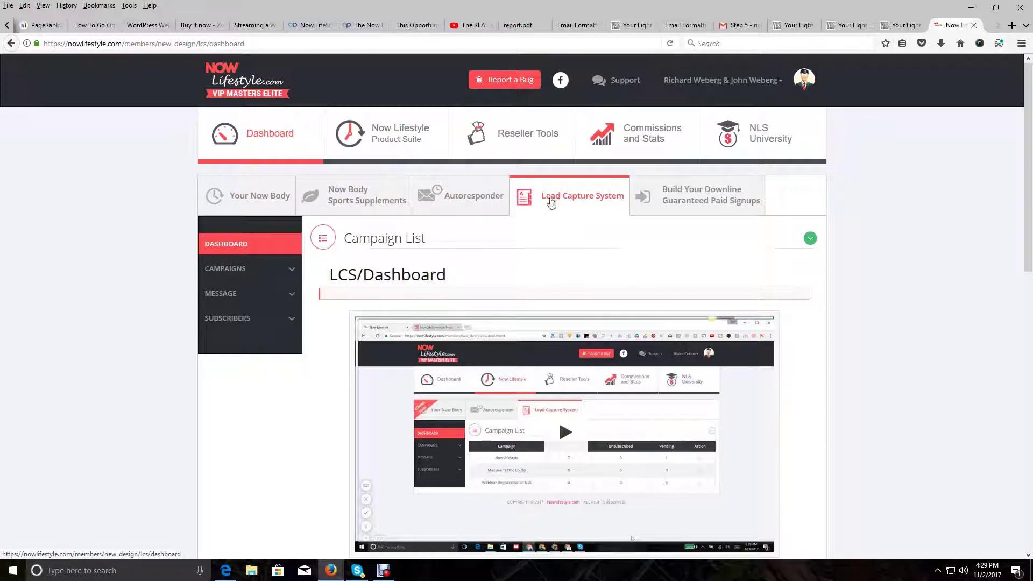
{"action": "left_click", "coordinate": [449, 197]}
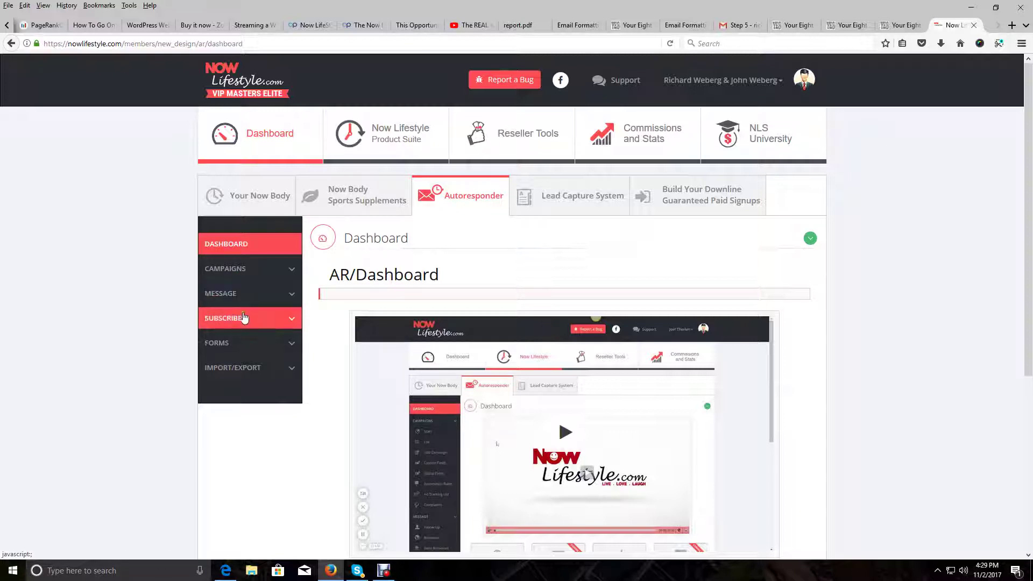
{"action": "left_click", "coordinate": [290, 296]}
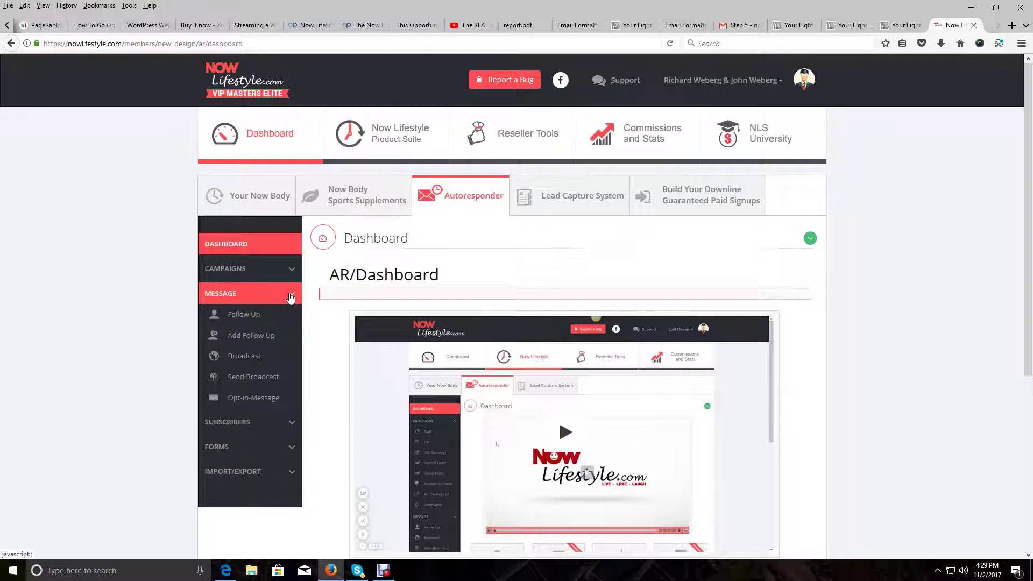
List the Your Eight Steps campaign's follow-ups, showing its single unsent thank-you message
{"action": "left_click", "coordinate": [263, 321]}
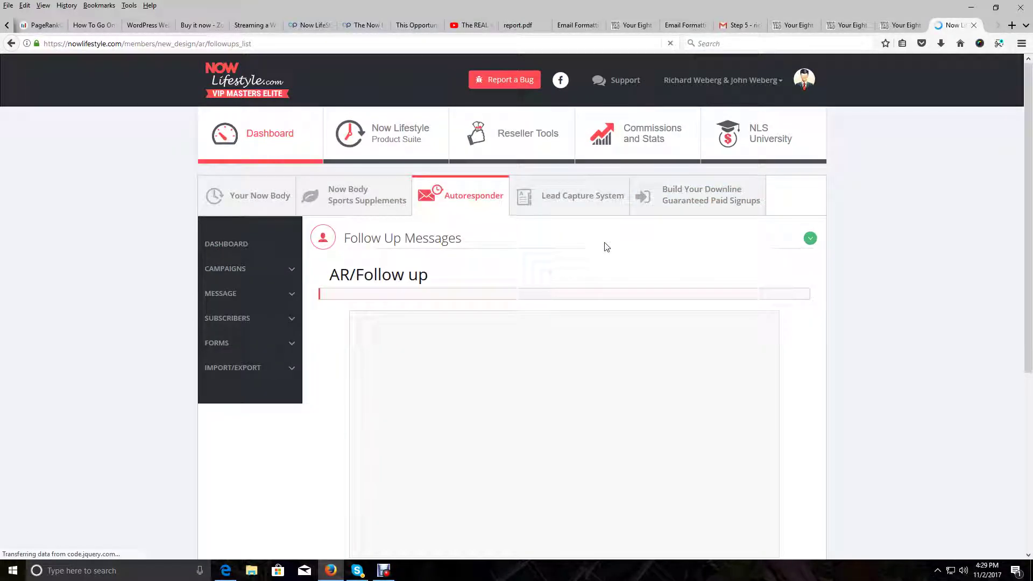
{"action": "scroll", "coordinate": [501, 307], "scroll_direction": "down", "scroll_amount": 2}
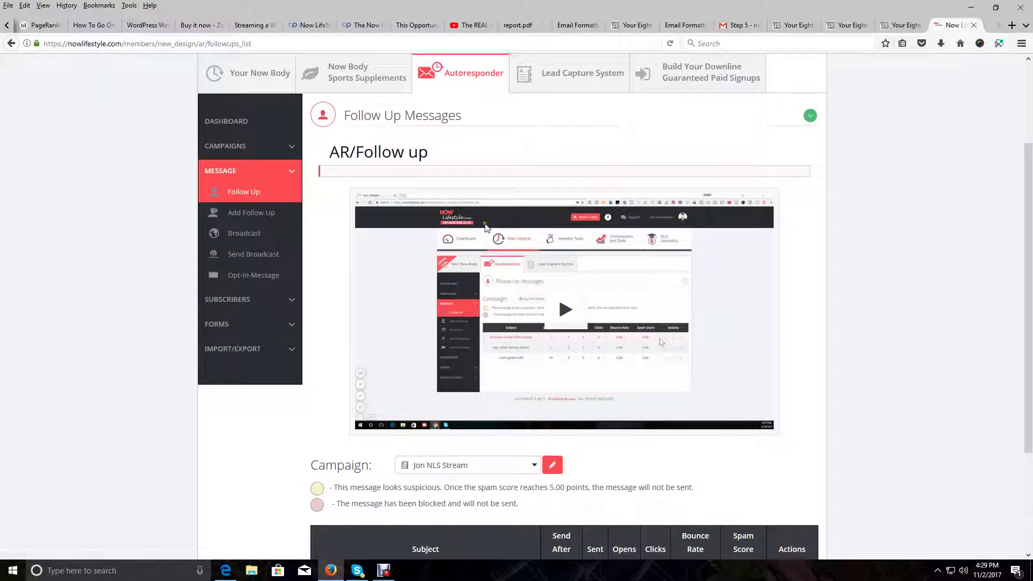
{"action": "left_click", "coordinate": [479, 462]}
{"action": "scroll", "coordinate": [475, 459], "scroll_direction": "down", "scroll_amount": 1}
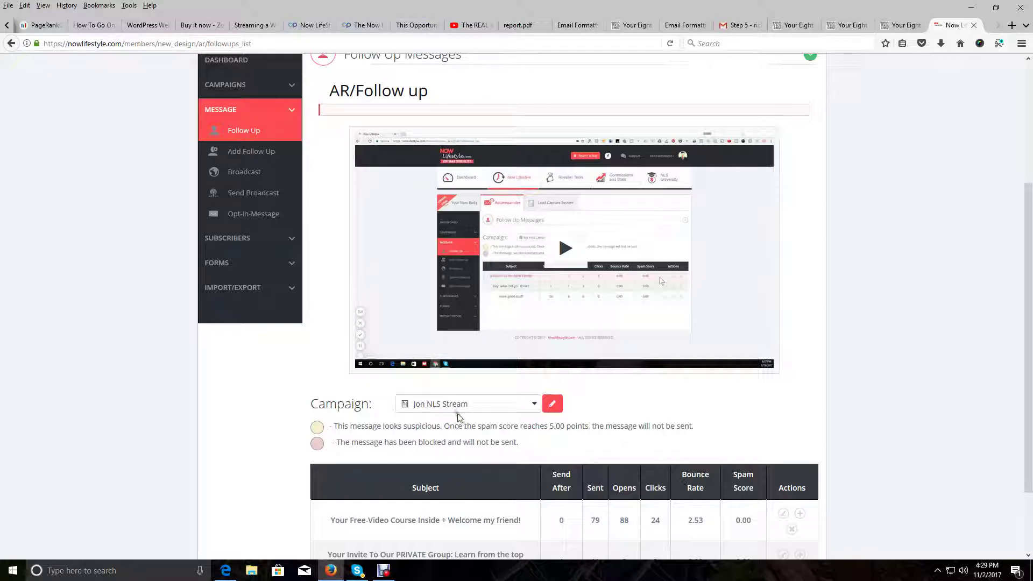
{"action": "left_click", "coordinate": [533, 405]}
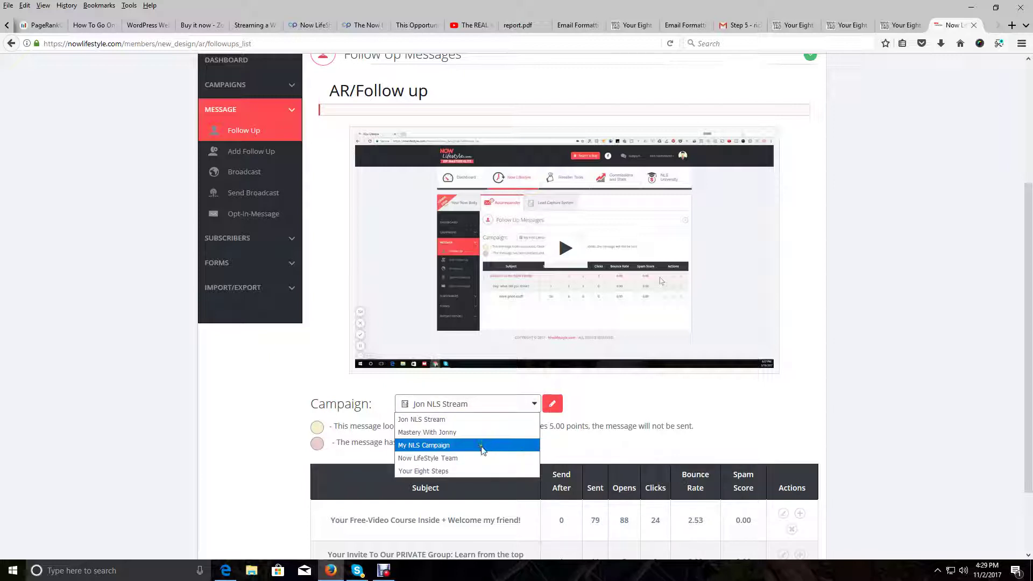
{"action": "left_click", "coordinate": [463, 472]}
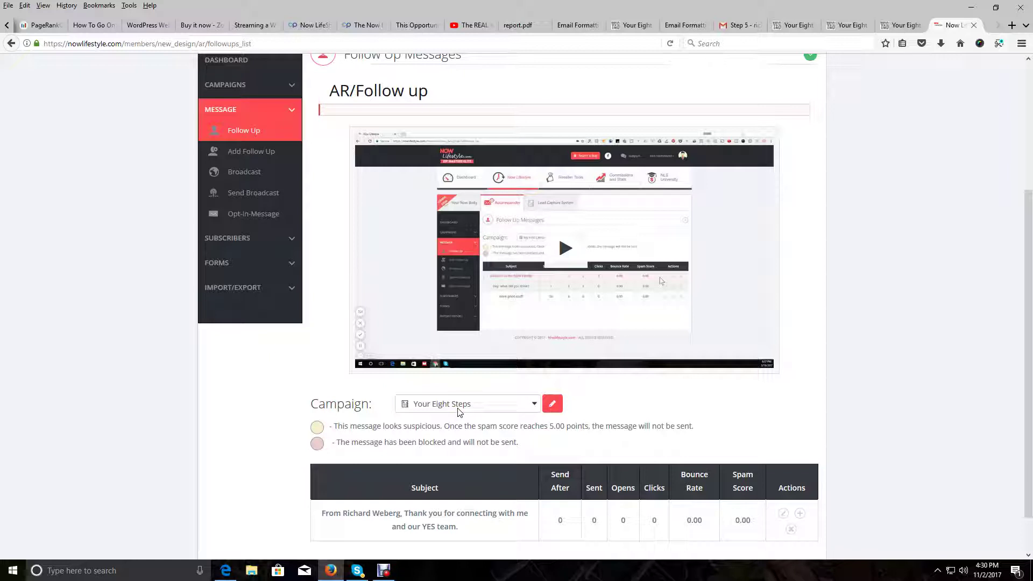
{"action": "scroll", "coordinate": [461, 401], "scroll_direction": "down", "scroll_amount": 1}
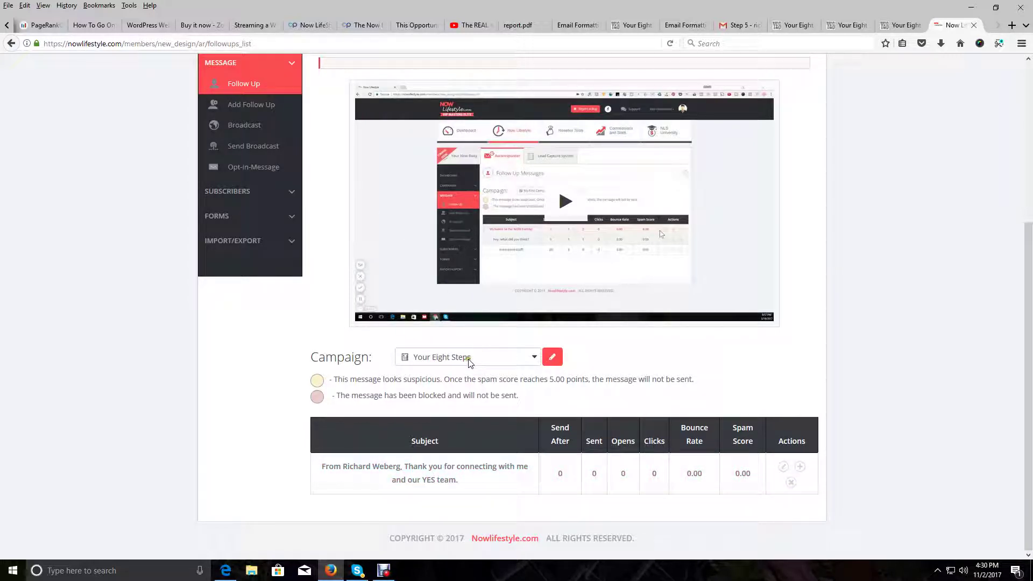
{"action": "scroll", "coordinate": [376, 260], "scroll_direction": "up", "scroll_amount": 2}
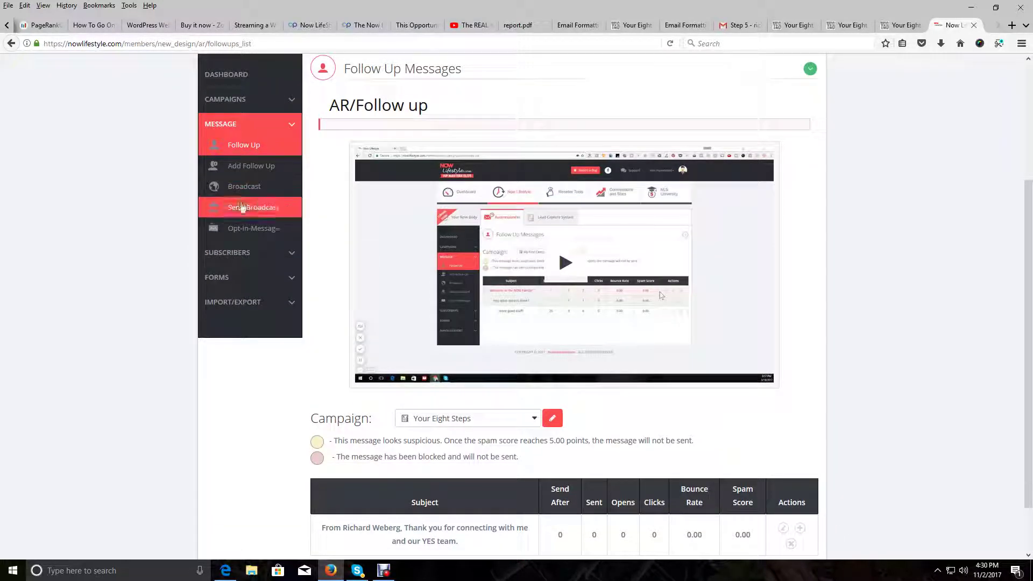
Open the Add Follow Up form, with a 1-day send delay and an empty subject
{"action": "left_click", "coordinate": [239, 168]}
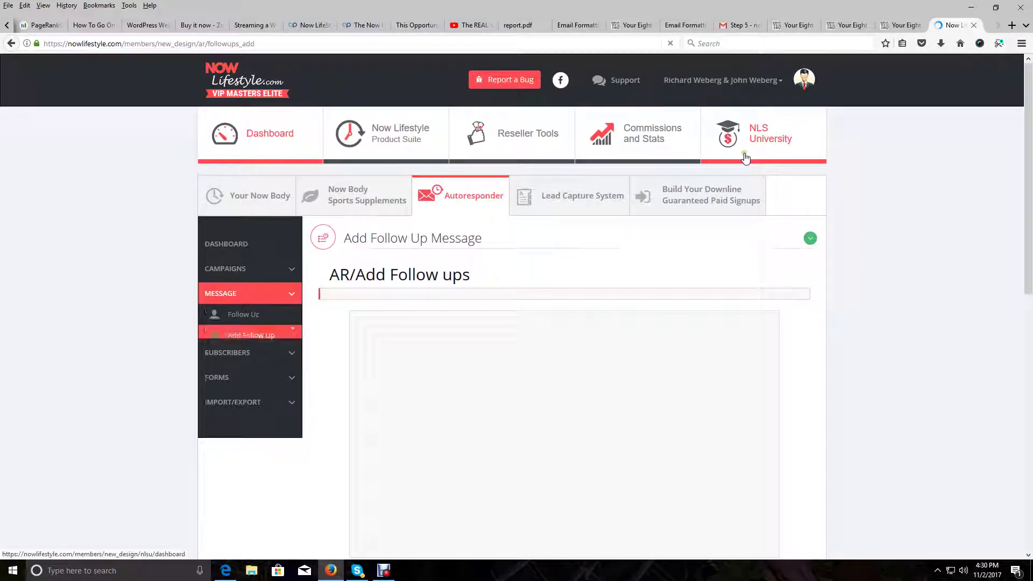
{"action": "scroll", "coordinate": [639, 221], "scroll_direction": "down", "scroll_amount": 5}
{"action": "scroll", "coordinate": [639, 221], "scroll_direction": "down", "scroll_amount": 7}
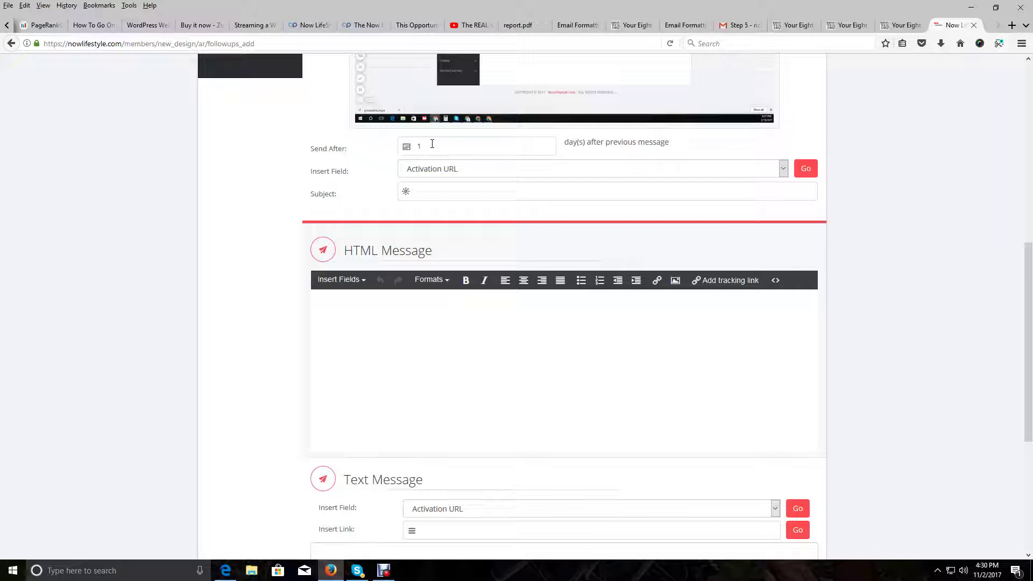
Copy the second follow-up email's subject line from the Your Eight Steps Step 5 page
{"action": "left_click", "coordinate": [904, 25]}
{"action": "scroll", "coordinate": [663, 210], "scroll_direction": "down", "scroll_amount": 4}
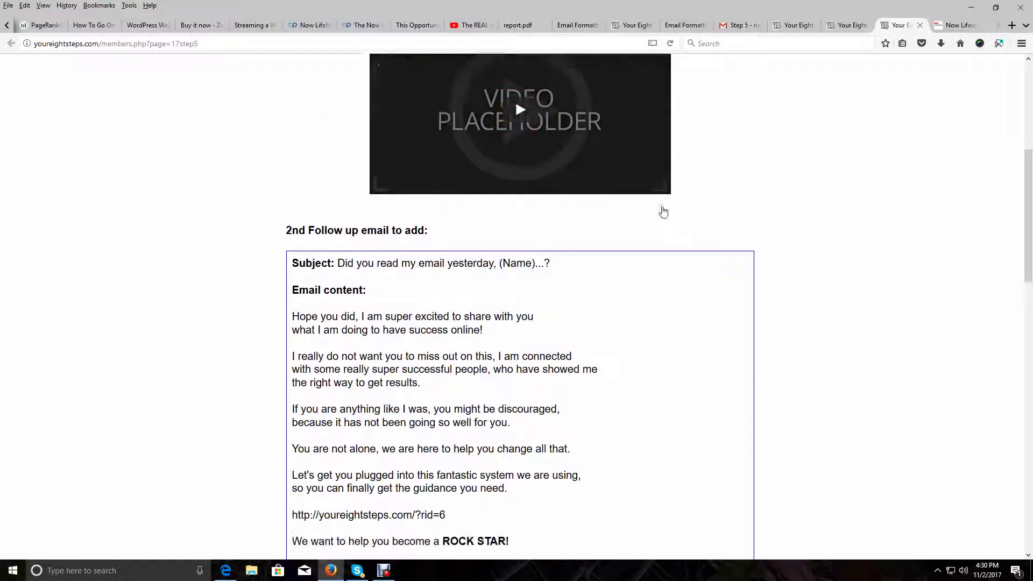
{"action": "scroll", "coordinate": [663, 211], "scroll_direction": "down", "scroll_amount": 2}
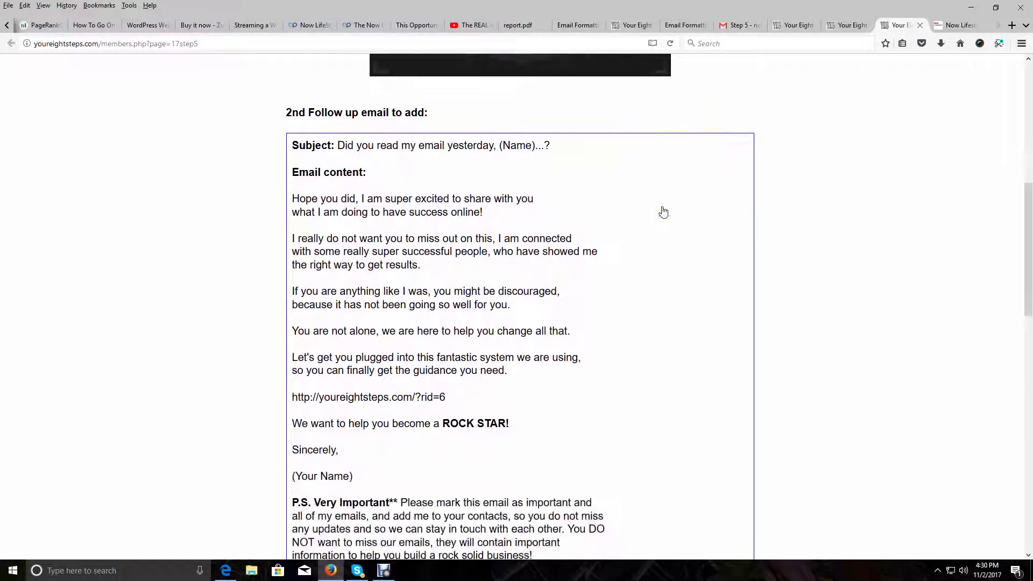
{"action": "left_click_drag", "start_coordinate": [557, 146], "coordinate": [339, 141]}
{"action": "right_click", "coordinate": [522, 144]}
{"action": "left_click", "coordinate": [556, 155]}
Paste 'Did you read my email yesterday, (Name)...?' into the new follow-up's Subject field
{"action": "left_click", "coordinate": [959, 25]}
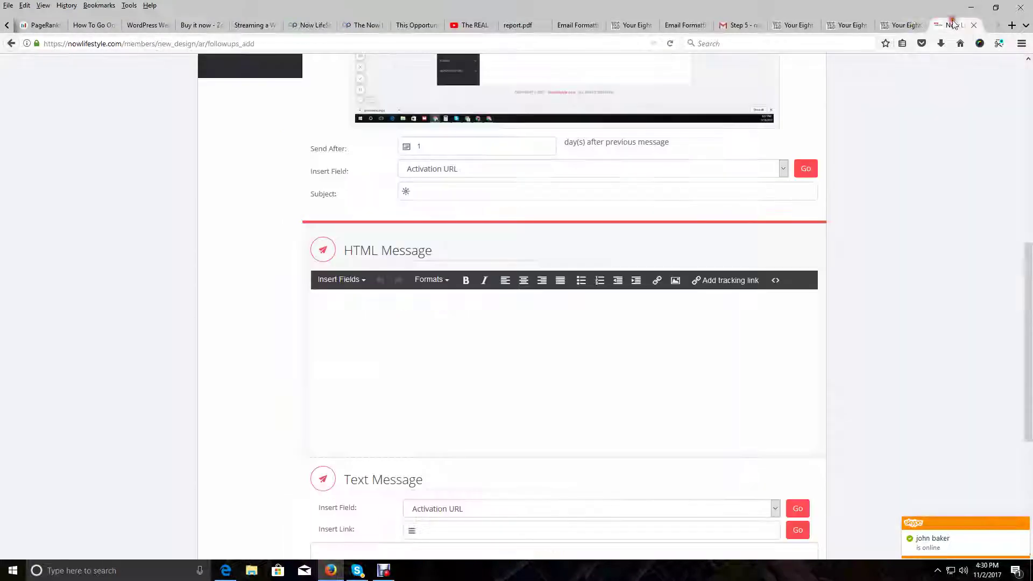
{"action": "left_click", "coordinate": [497, 194]}
{"action": "left_click", "coordinate": [25, 5]}
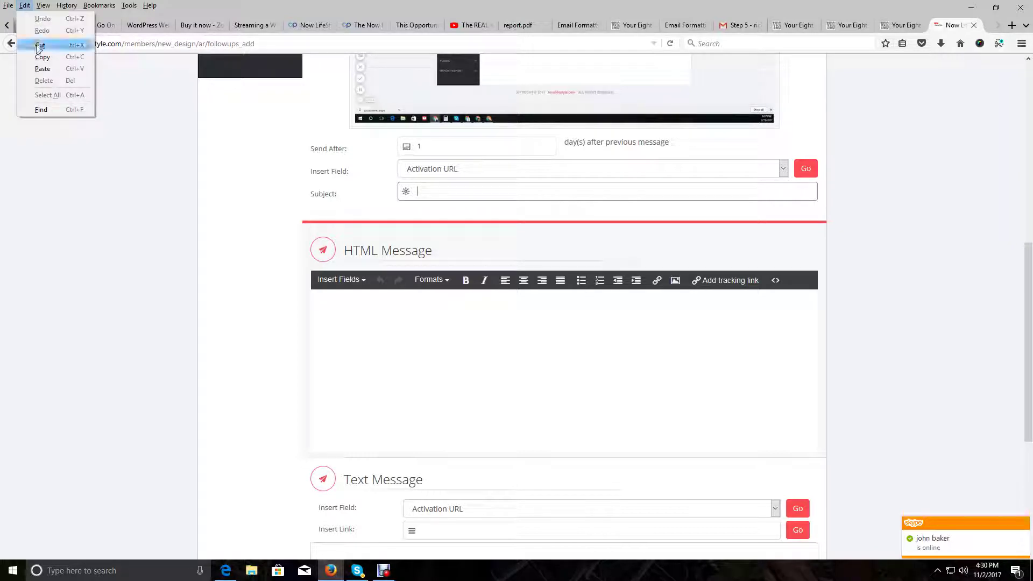
{"action": "left_click", "coordinate": [42, 68]}
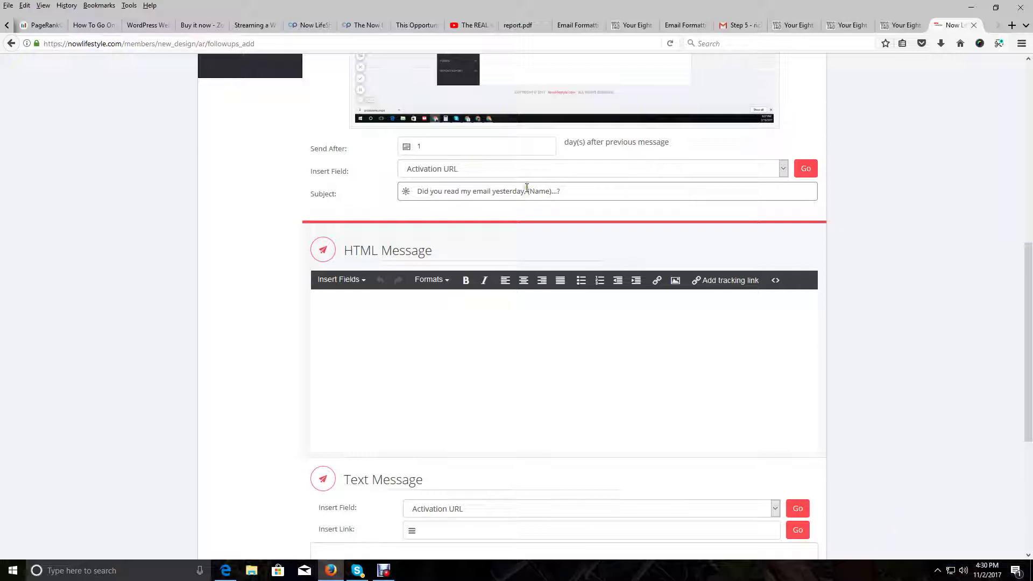
{"action": "left_click_drag", "start_coordinate": [528, 191], "coordinate": [554, 193]}
{"action": "left_click", "coordinate": [678, 244]}
{"action": "left_click", "coordinate": [429, 310]}
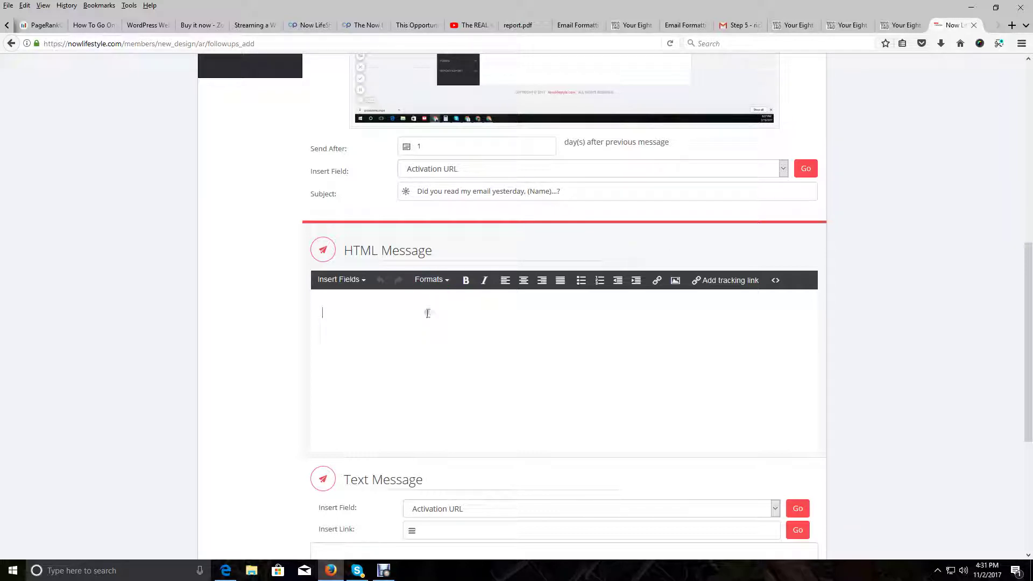
Insert the subscriber first-name token into the HTML message body and copy it
{"action": "left_click", "coordinate": [364, 284]}
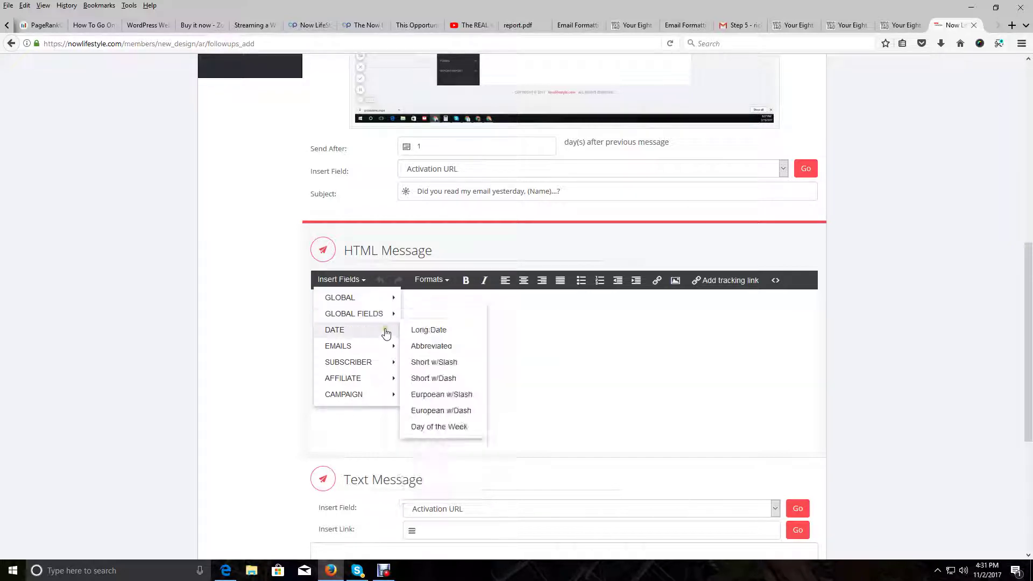
{"action": "mouse_move", "coordinate": [380, 363]}
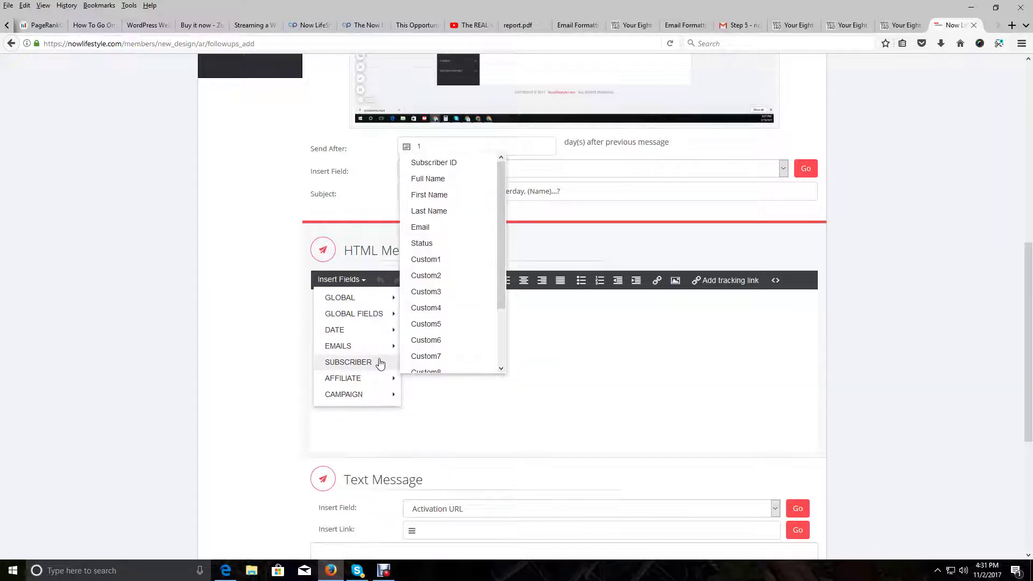
{"action": "left_click", "coordinate": [430, 197]}
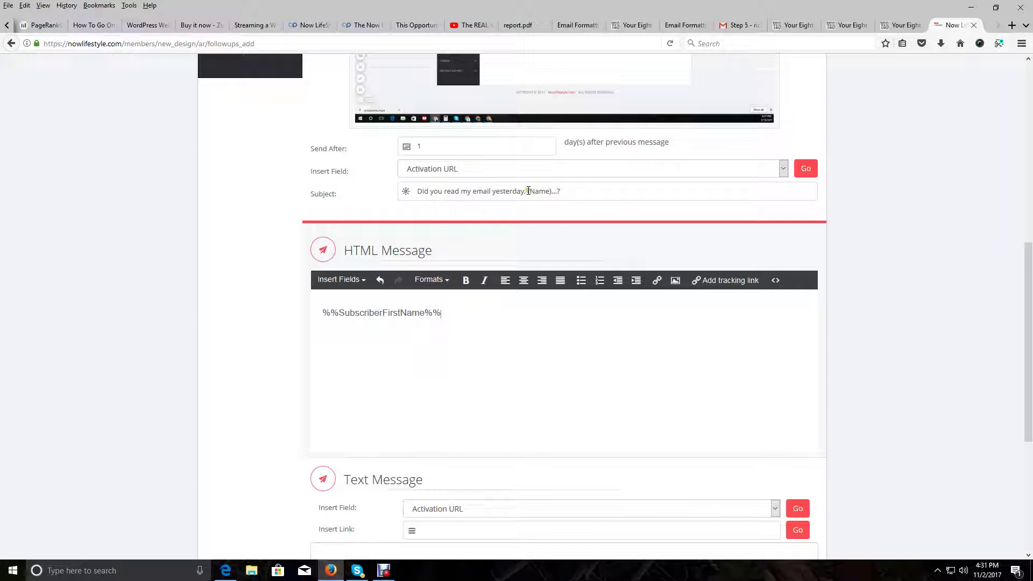
{"action": "left_click_drag", "start_coordinate": [527, 191], "coordinate": [553, 190]}
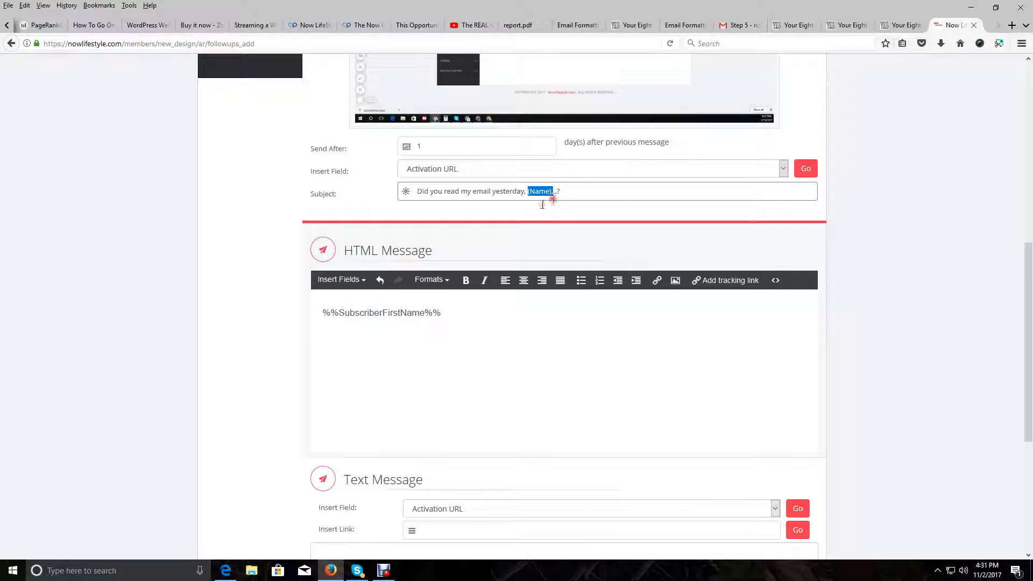
{"action": "left_click_drag", "start_coordinate": [442, 313], "coordinate": [312, 316]}
{"action": "right_click", "coordinate": [385, 313]}
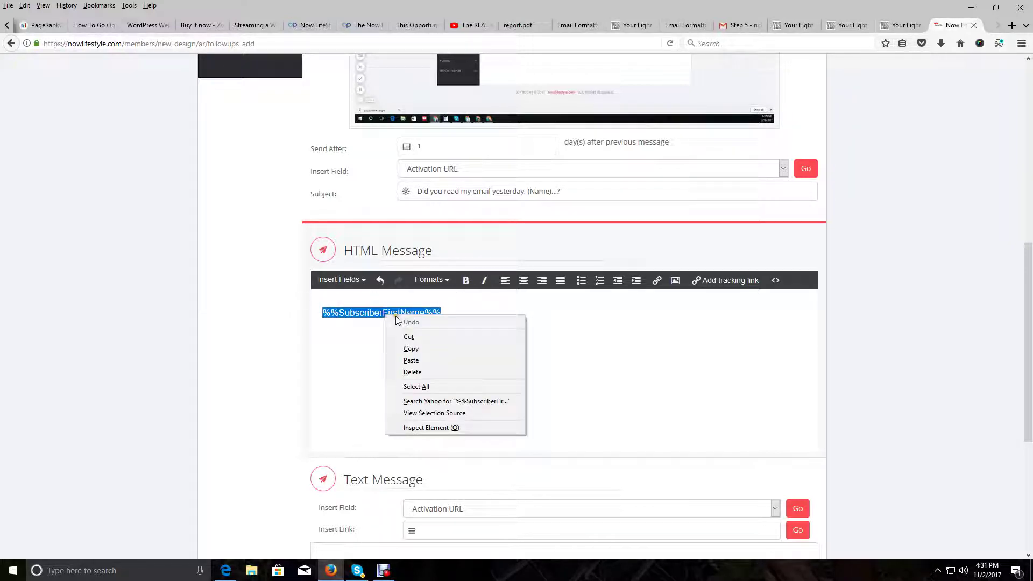
{"action": "left_click", "coordinate": [406, 349]}
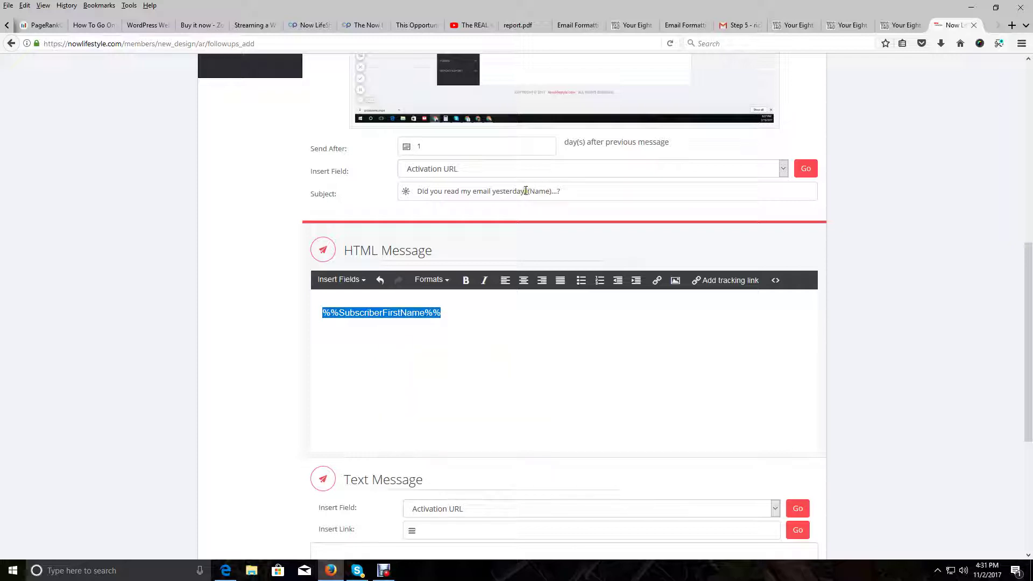
Replace (Name) in the subject with %%SubscriberFirstName%% and remove the token from the body
{"action": "left_click_drag", "start_coordinate": [527, 190], "coordinate": [555, 195]}
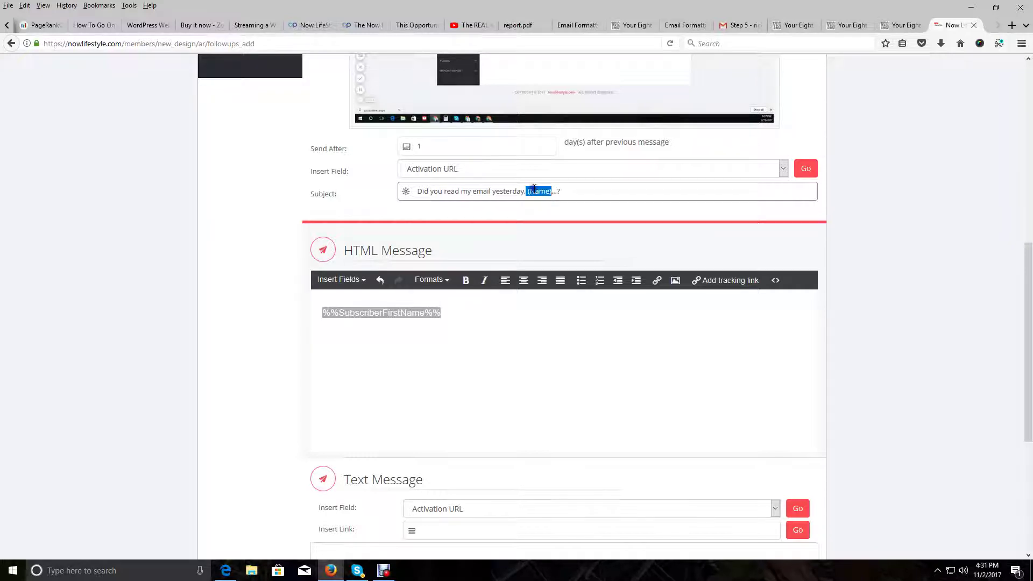
{"action": "right_click", "coordinate": [536, 190]}
{"action": "left_click", "coordinate": [560, 237]}
{"action": "left_click", "coordinate": [528, 191]}
{"action": "left_click", "coordinate": [403, 316]}
{"action": "left_click_drag", "start_coordinate": [452, 317], "coordinate": [323, 283]}
{"action": "left_click", "coordinate": [380, 280]}
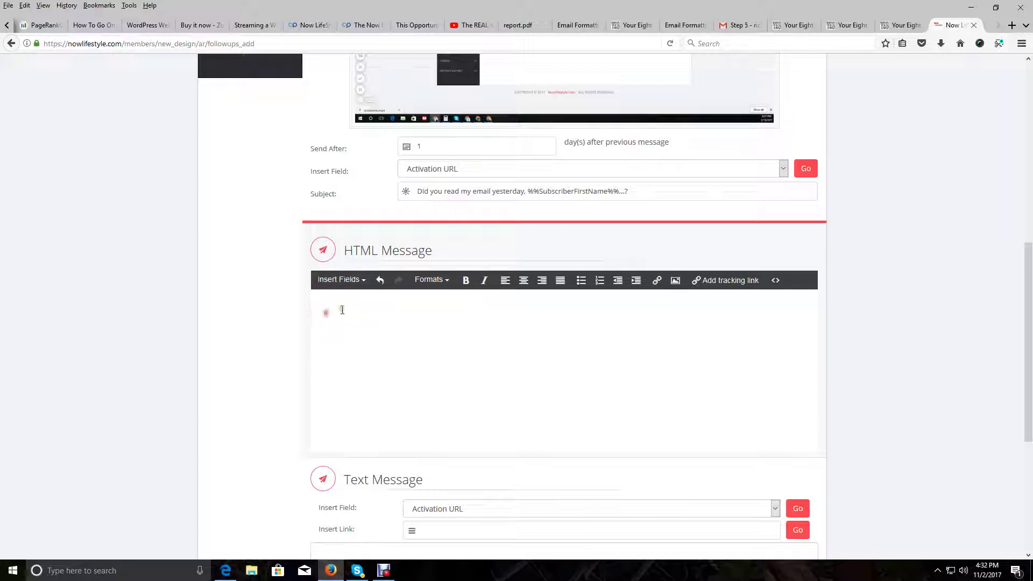
{"action": "left_click", "coordinate": [361, 282]}
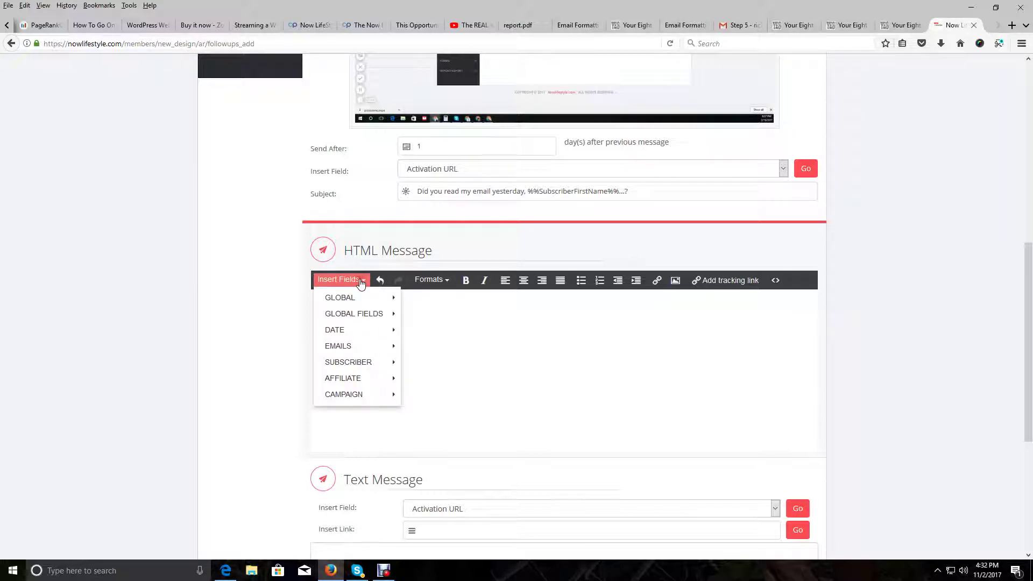
{"action": "mouse_move", "coordinate": [351, 362]}
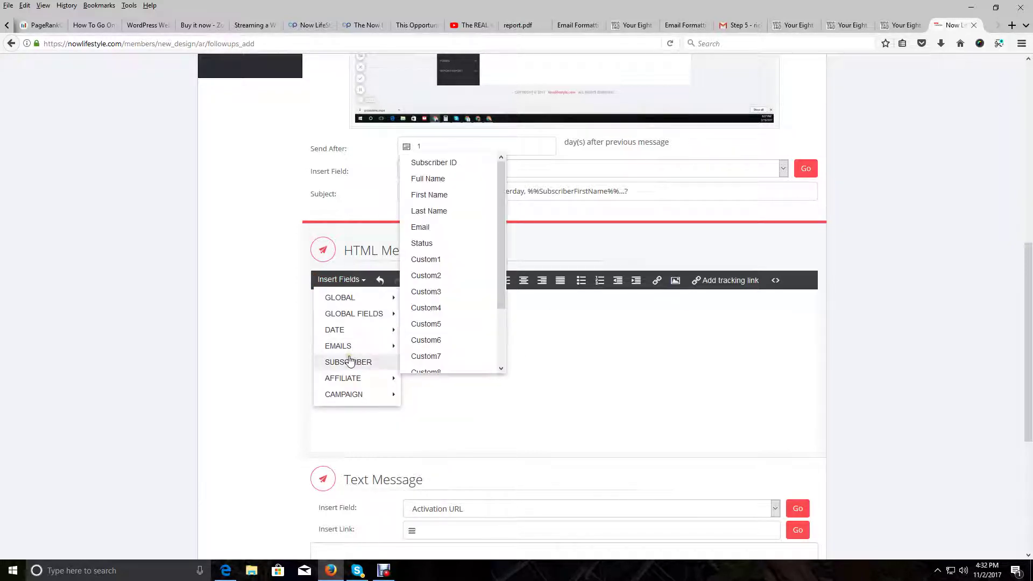
{"action": "left_click", "coordinate": [358, 365]}
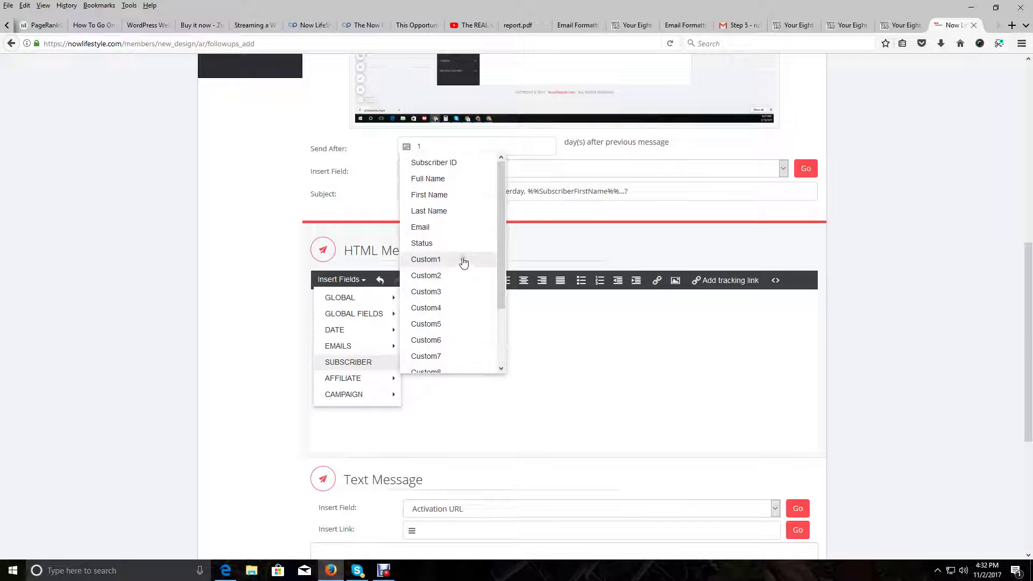
{"action": "left_click", "coordinate": [427, 198]}
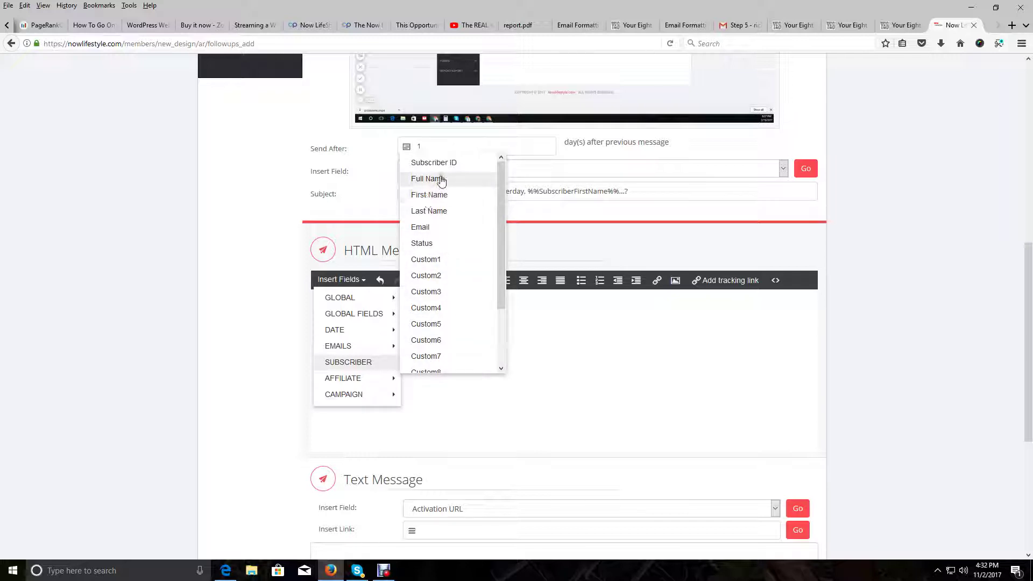
{"action": "left_click", "coordinate": [435, 161]}
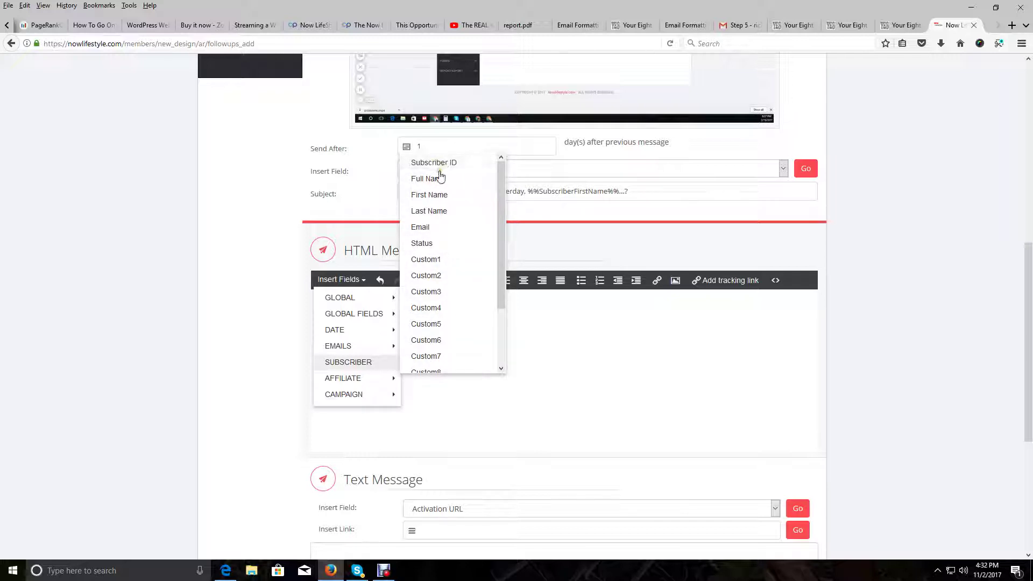
{"action": "left_click", "coordinate": [442, 162]}
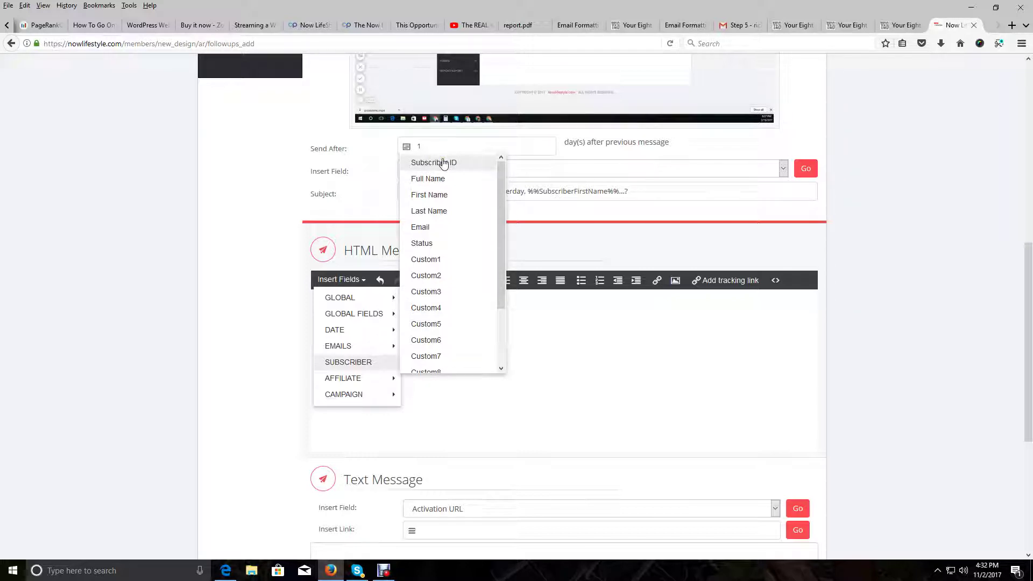
{"action": "left_click", "coordinate": [436, 195]}
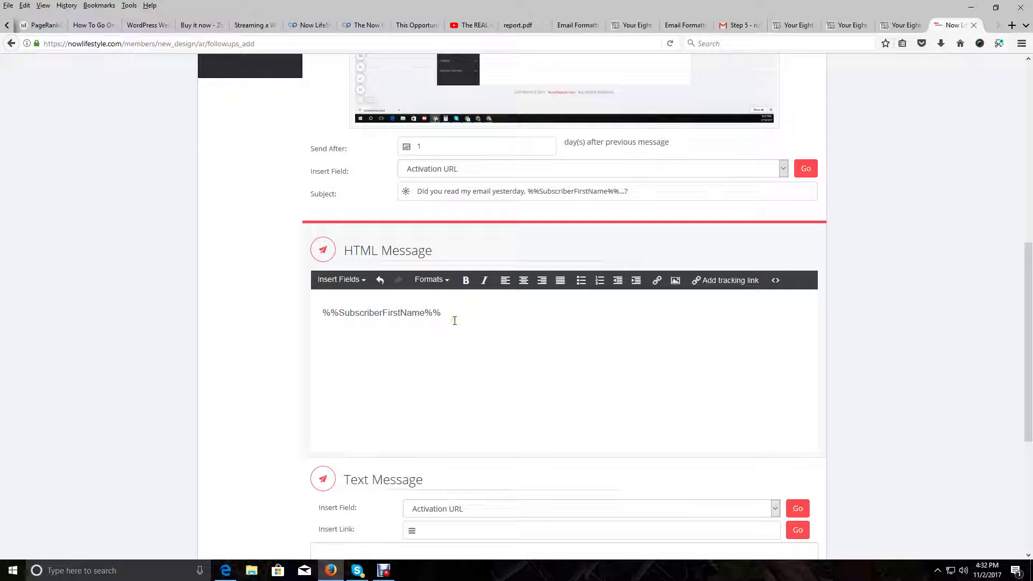
{"action": "mouse_move", "coordinate": [440, 313]}
{"action": "left_mouse_down"}
{"action": "mouse_move", "coordinate": [341, 365]}
{"action": "mouse_move", "coordinate": [331, 353]}
{"action": "mouse_move", "coordinate": [329, 318]}
{"action": "mouse_move", "coordinate": [403, 336]}
{"action": "mouse_move", "coordinate": [445, 330]}
{"action": "mouse_move", "coordinate": [439, 321]}
{"action": "left_mouse_up"}
{"action": "right_click", "coordinate": [413, 312]}
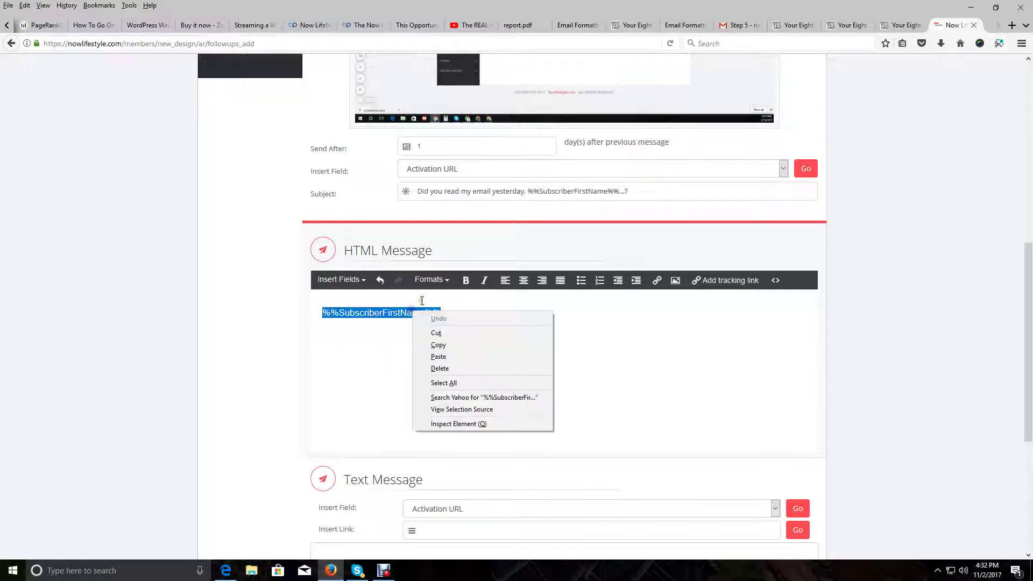
{"action": "left_click", "coordinate": [439, 343]}
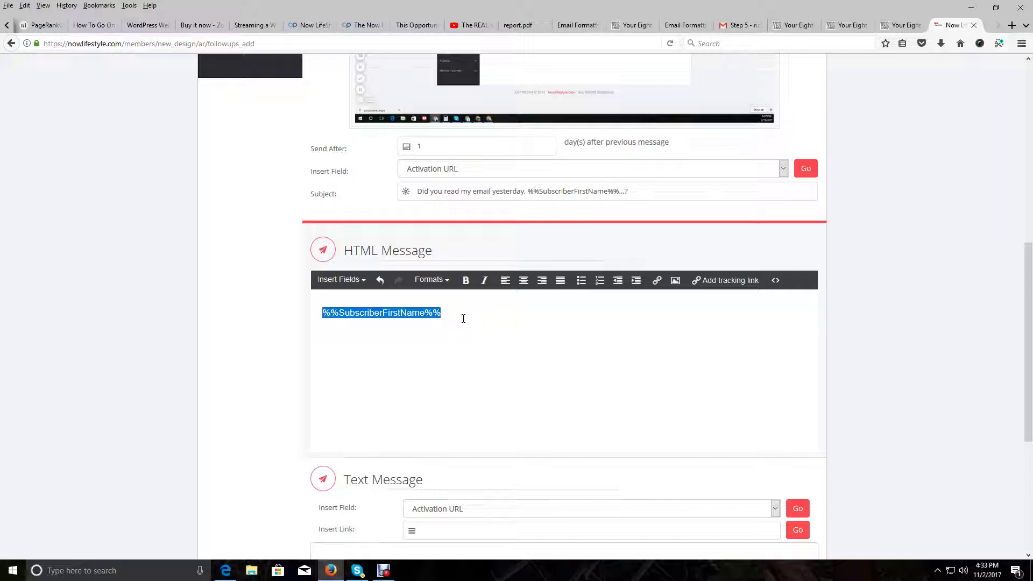
{"action": "key", "text": "BackSpace"}
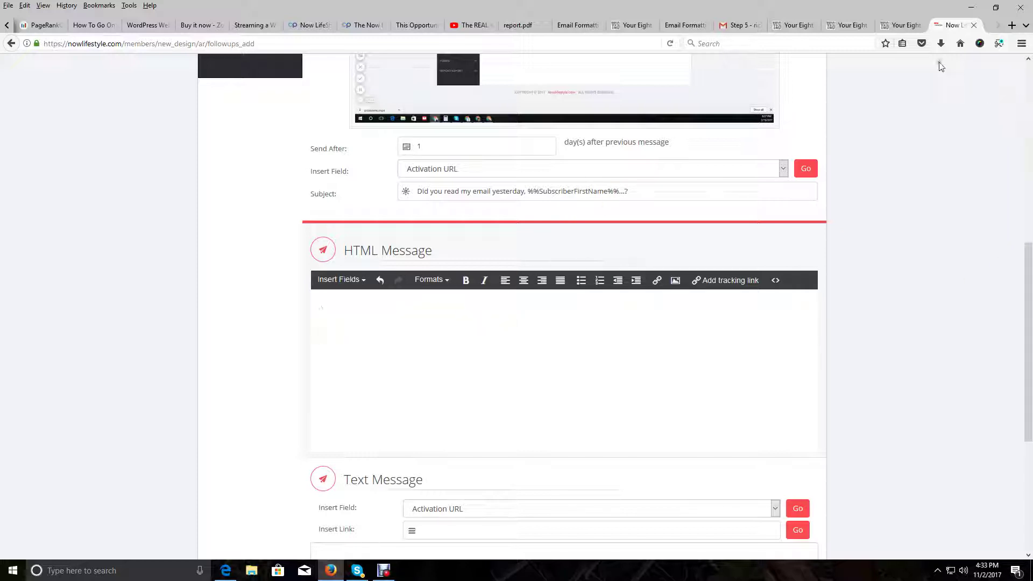
Select the 2nd follow-up email's body text on the Your Eight Steps page
{"action": "left_click", "coordinate": [900, 26]}
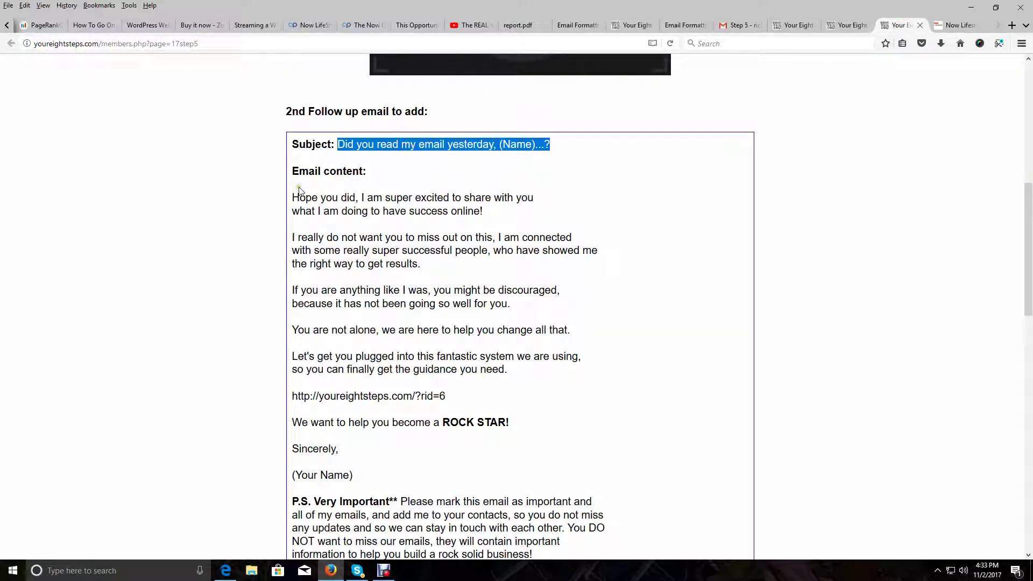
{"action": "left_click_drag", "start_coordinate": [294, 197], "coordinate": [620, 387]}
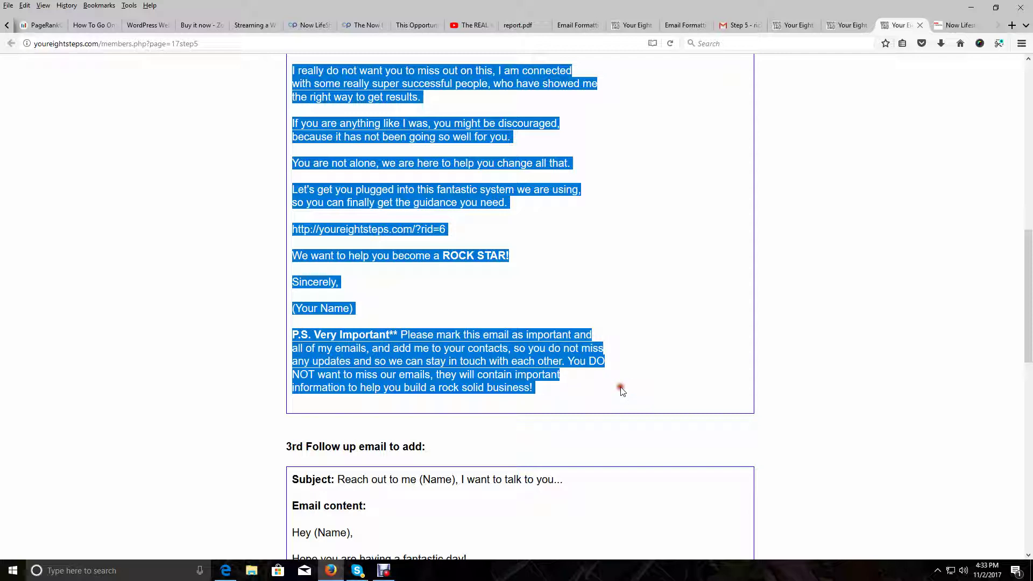
{"action": "right_click", "coordinate": [523, 364]}
Copy the email body and paste it into the follow-up's Text Message box
{"action": "left_click", "coordinate": [538, 361]}
{"action": "left_click", "coordinate": [955, 25]}
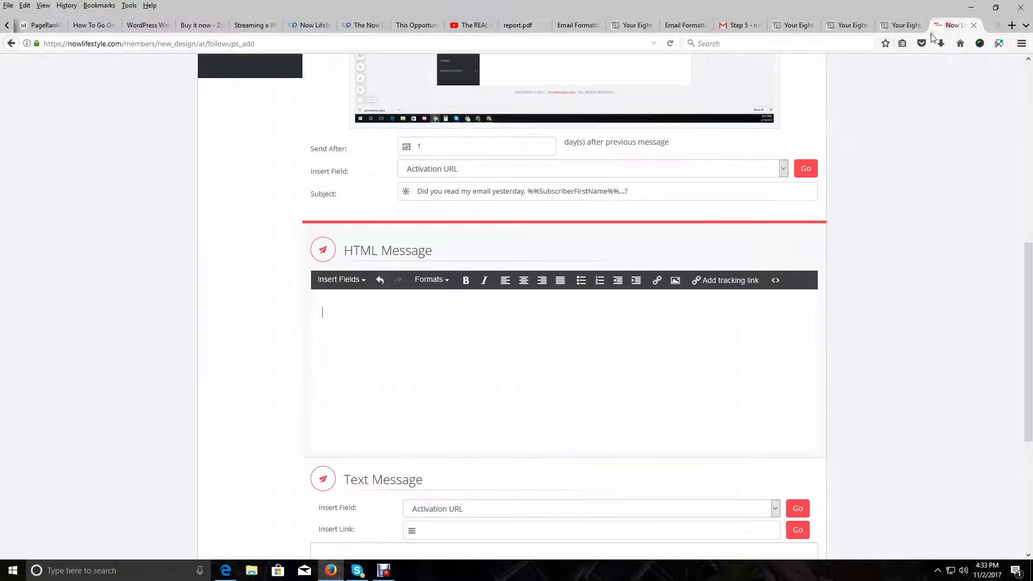
{"action": "scroll", "coordinate": [380, 353], "scroll_direction": "down", "scroll_amount": 5}
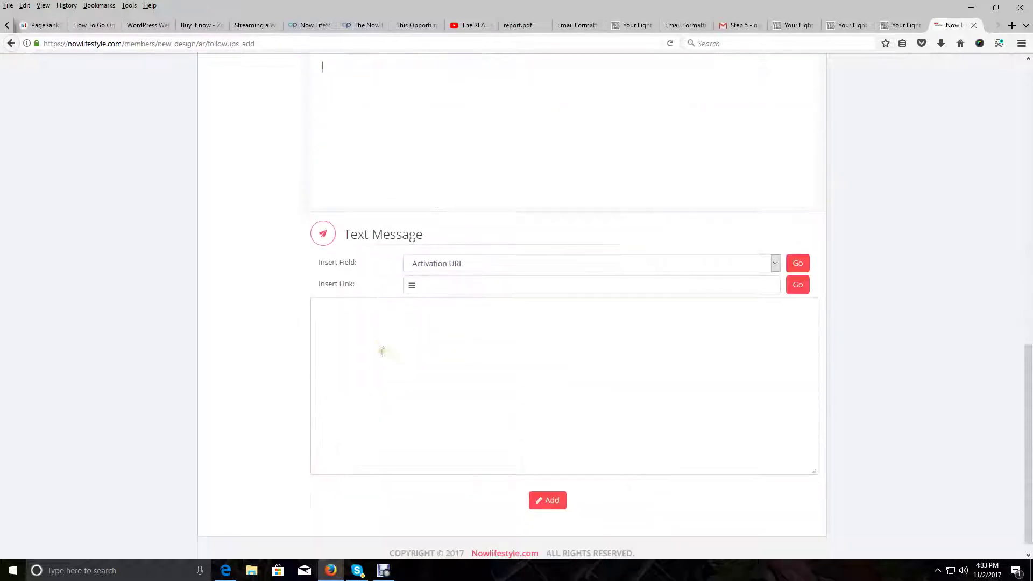
{"action": "right_click", "coordinate": [380, 306]}
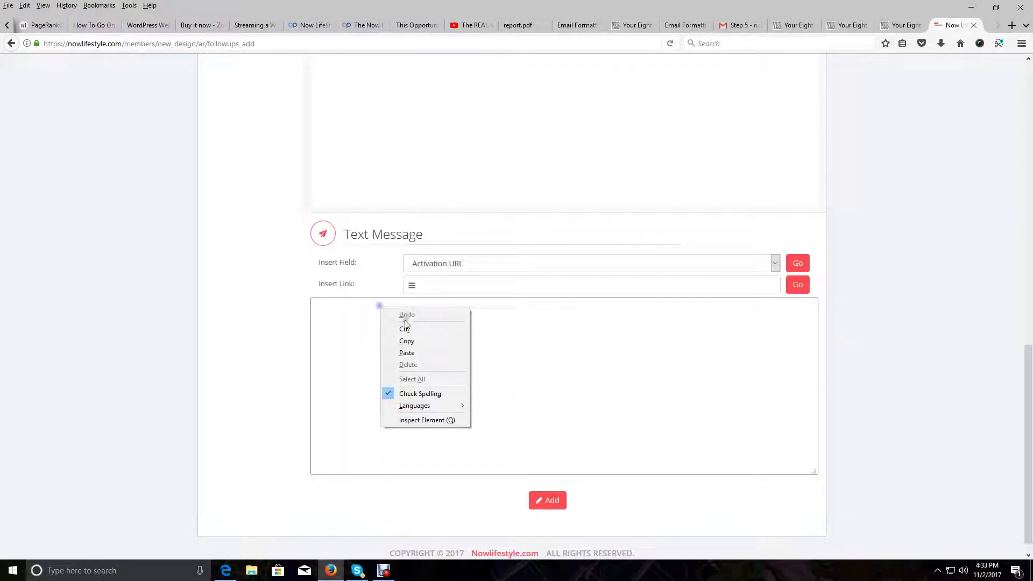
{"action": "left_click", "coordinate": [415, 352]}
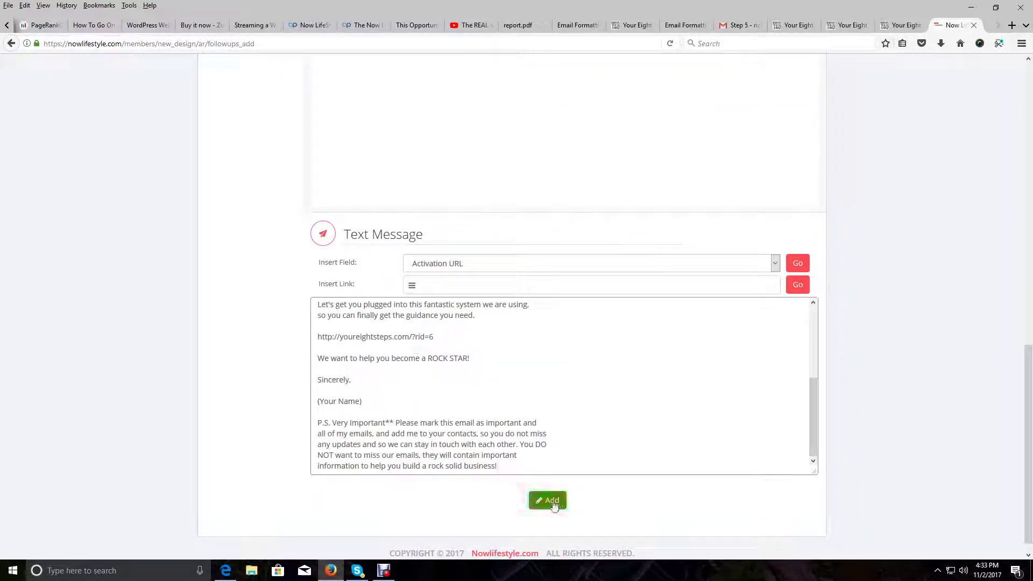
{"action": "scroll", "coordinate": [562, 500], "scroll_direction": "up", "scroll_amount": 4}
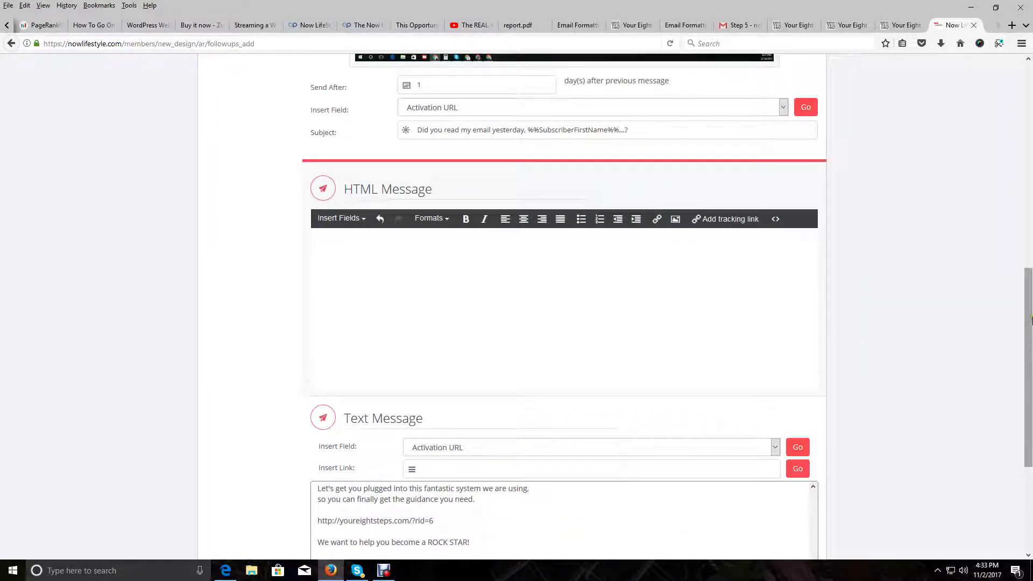
{"action": "left_click_drag", "start_coordinate": [1031, 320], "coordinate": [1022, 409]}
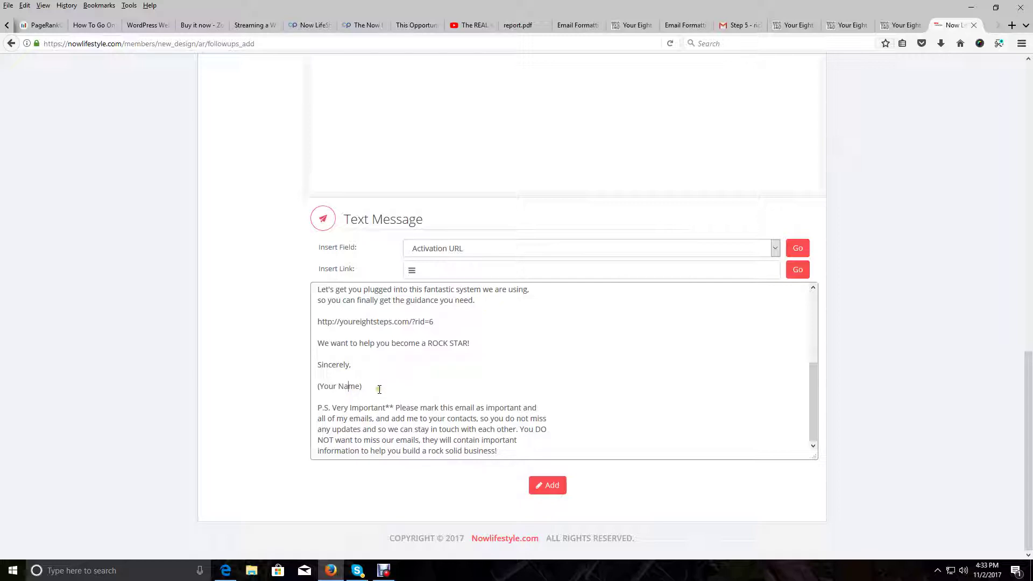
Replace the (Your Name) signature with the sender's full name
{"action": "left_click_drag", "start_coordinate": [379, 389], "coordinate": [288, 397]}
{"action": "key", "text": "BackSpace"}
{"action": "type", "text": "Richard Weberg"}
{"action": "scroll", "coordinate": [475, 383], "scroll_direction": "up", "scroll_amount": 2}
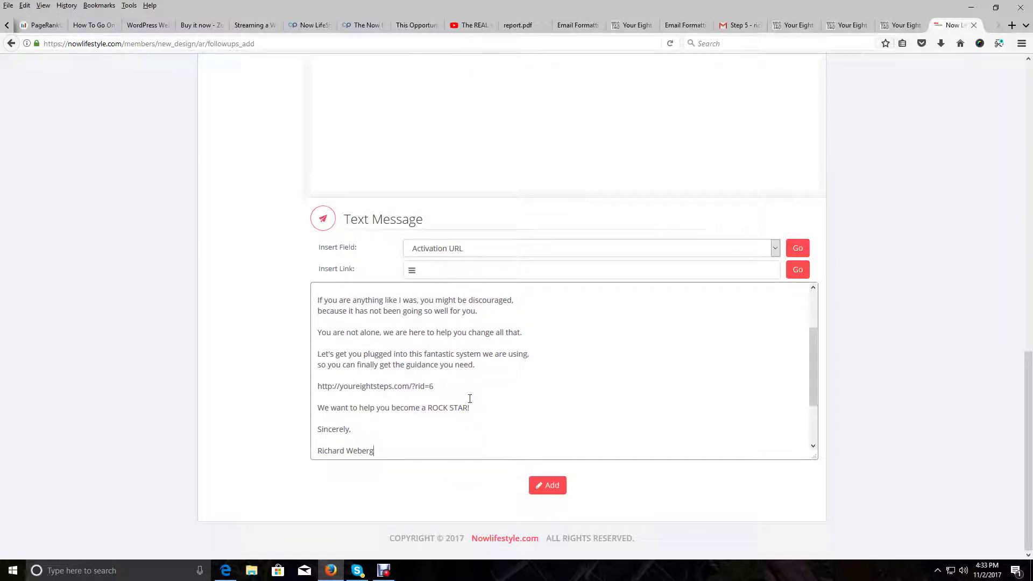
{"action": "scroll", "coordinate": [469, 398], "scroll_direction": "up", "scroll_amount": 2}
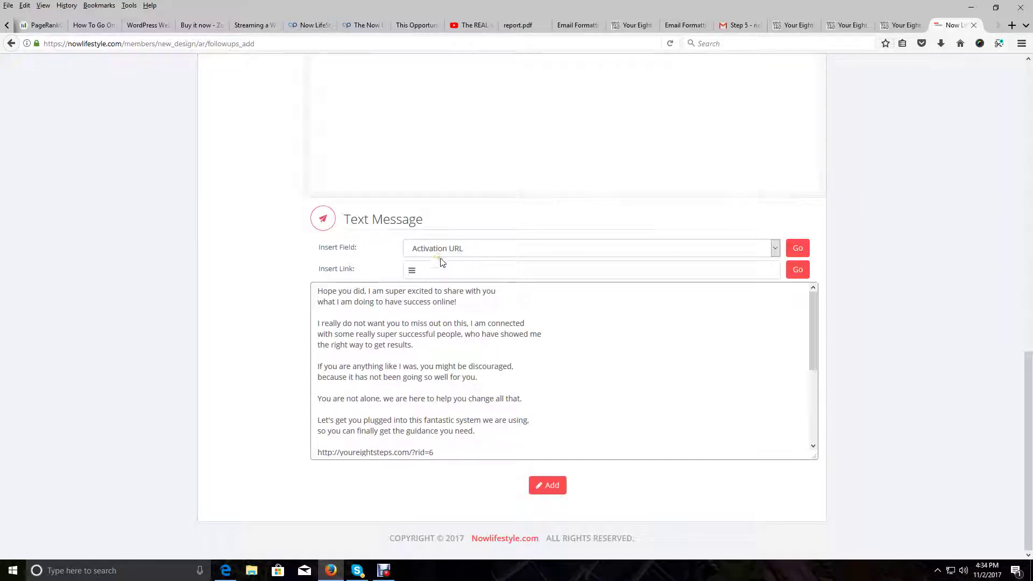
{"action": "scroll", "coordinate": [460, 254], "scroll_direction": "up", "scroll_amount": 3}
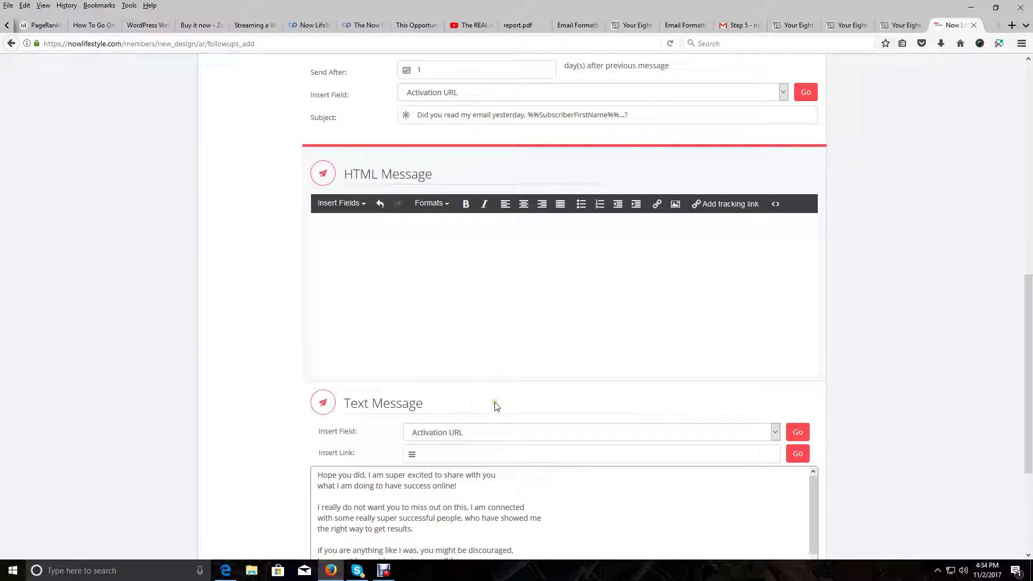
{"action": "scroll", "coordinate": [496, 406], "scroll_direction": "down", "scroll_amount": 3}
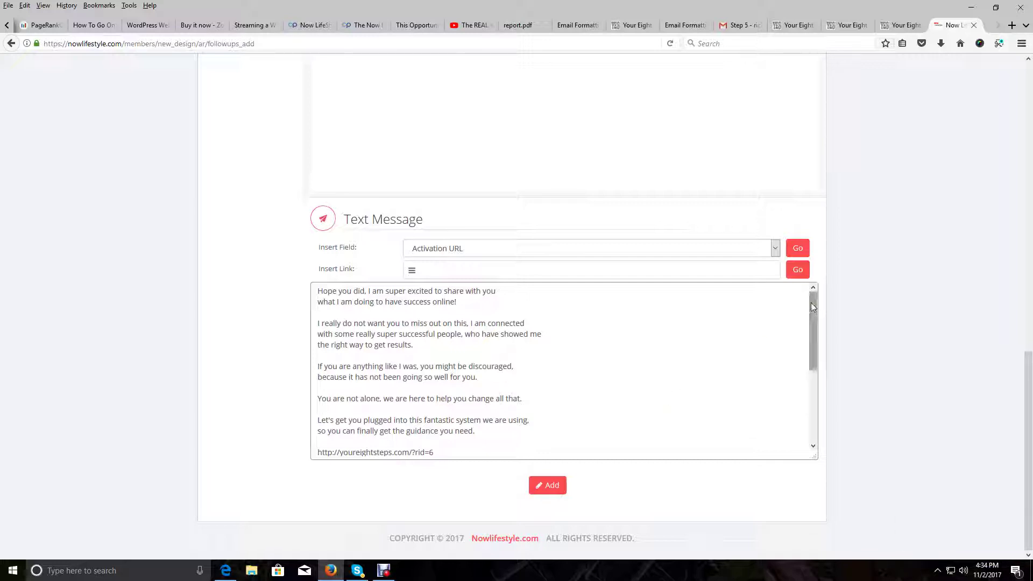
{"action": "left_click_drag", "start_coordinate": [814, 303], "coordinate": [812, 315]}
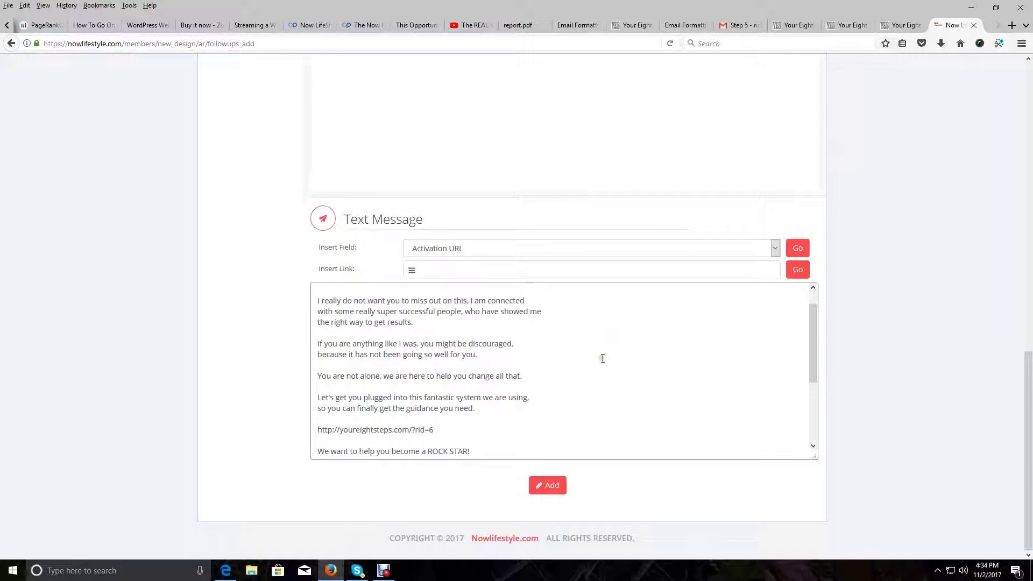
{"action": "scroll", "coordinate": [476, 403], "scroll_direction": "down", "scroll_amount": 2}
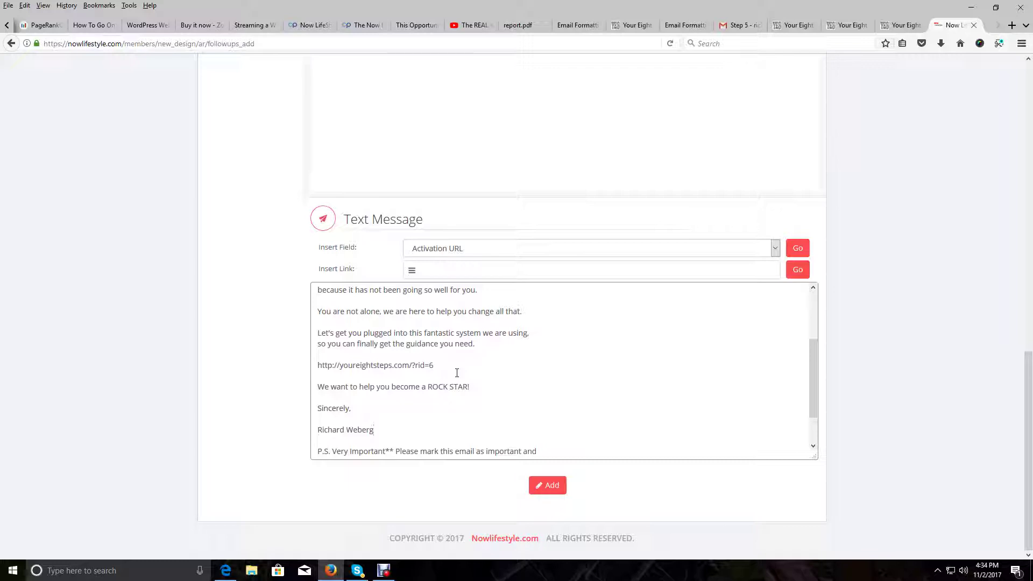
{"action": "scroll", "coordinate": [458, 372], "scroll_direction": "down", "scroll_amount": 2}
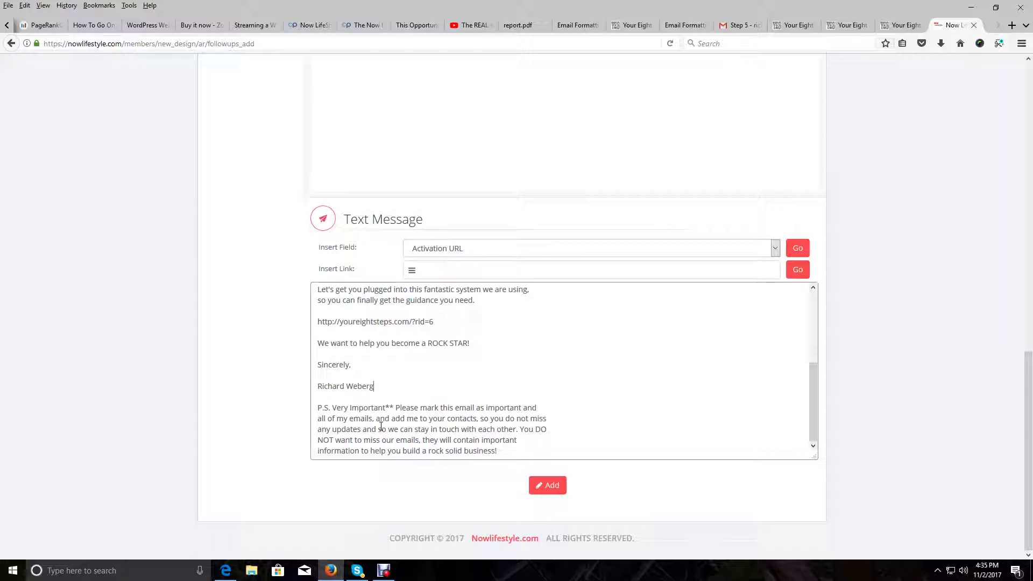
Copy the entire Text Message content
{"action": "left_click", "coordinate": [494, 450]}
{"action": "left_click_drag", "start_coordinate": [495, 450], "coordinate": [235, 229]}
{"action": "right_click", "coordinate": [364, 325]}
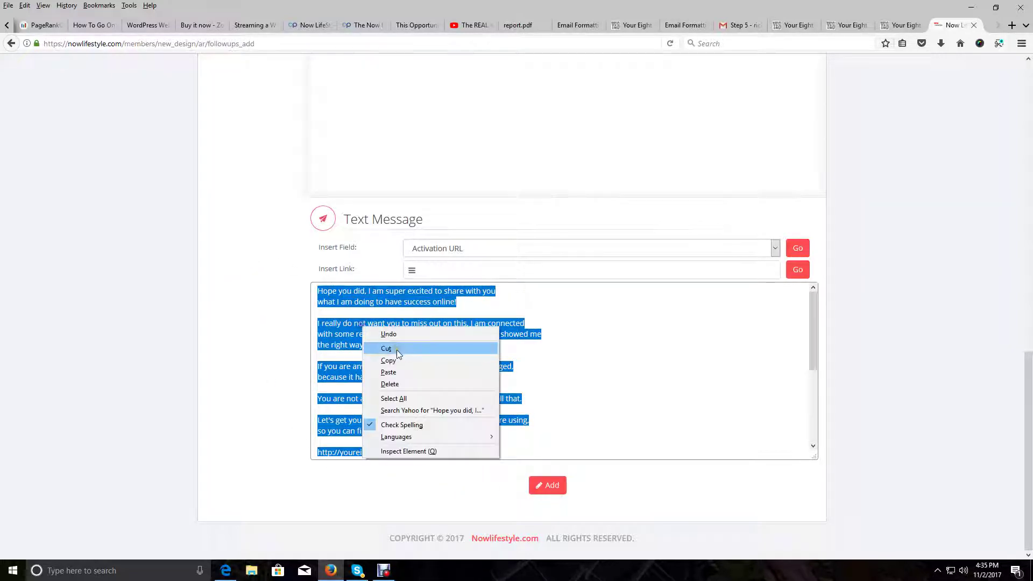
{"action": "left_click", "coordinate": [393, 360]}
{"action": "left_click", "coordinate": [582, 369]}
{"action": "scroll", "coordinate": [583, 369], "scroll_direction": "up", "scroll_amount": 2}
{"action": "scroll", "coordinate": [583, 370], "scroll_direction": "up", "scroll_amount": 3}
Paste the copied email text into the HTML Message body, then select the P.S. Very Important opener
{"action": "left_click", "coordinate": [371, 296]}
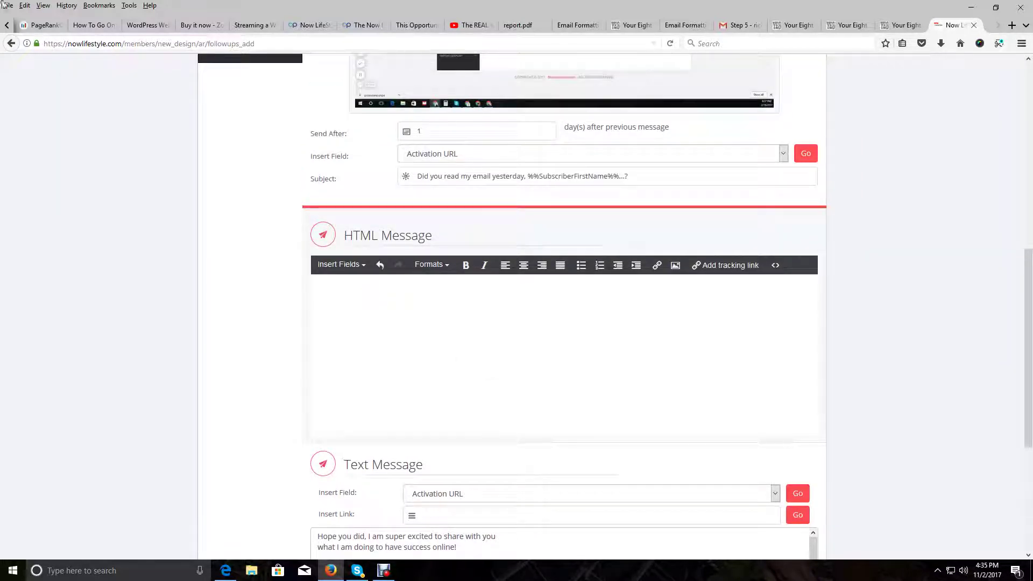
{"action": "left_click", "coordinate": [24, 5]}
{"action": "left_click", "coordinate": [53, 70]}
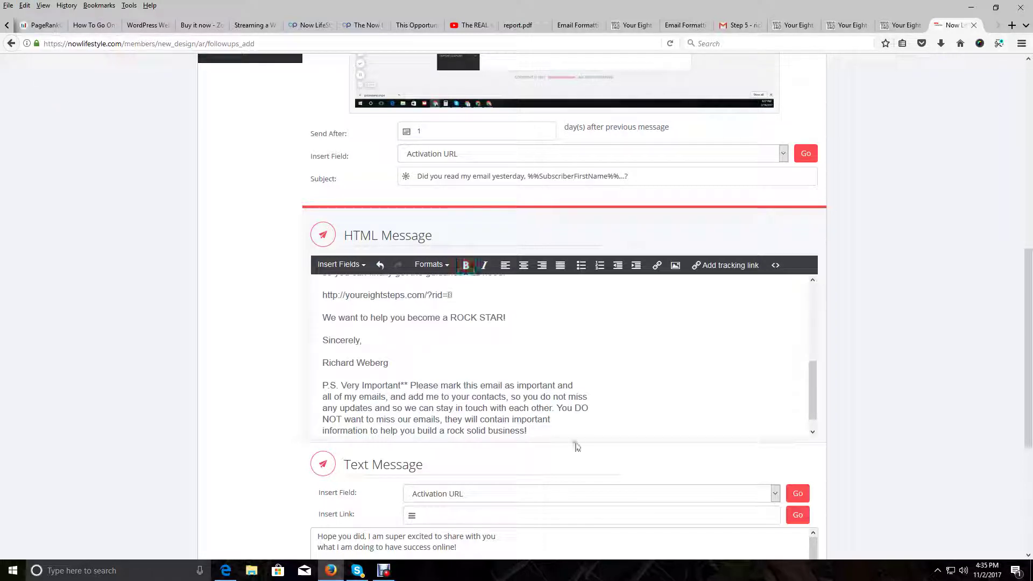
{"action": "scroll", "coordinate": [609, 392], "scroll_direction": "up", "scroll_amount": 2}
{"action": "scroll", "coordinate": [610, 393], "scroll_direction": "down", "scroll_amount": 3}
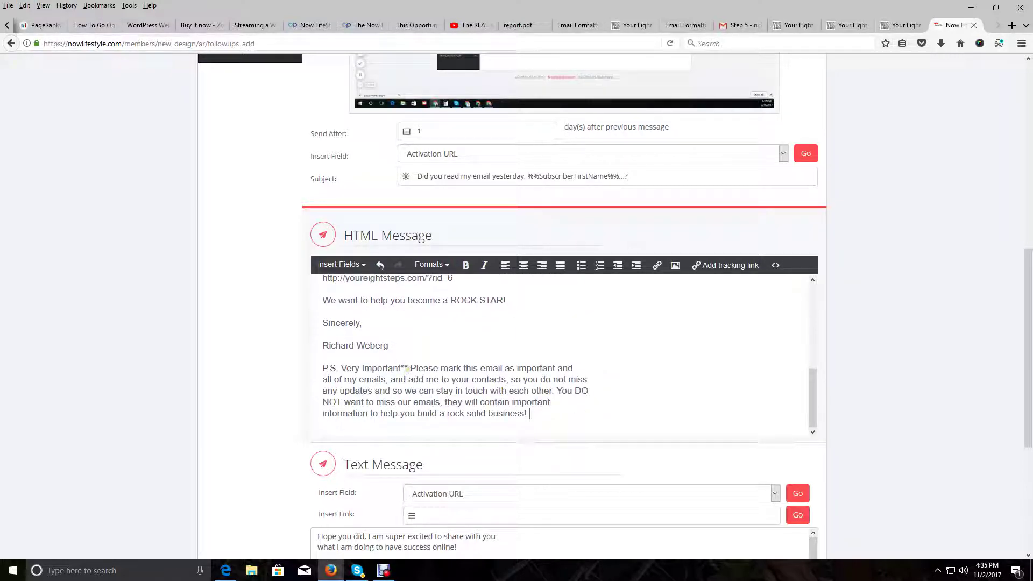
{"action": "left_click_drag", "start_coordinate": [408, 367], "coordinate": [322, 368]}
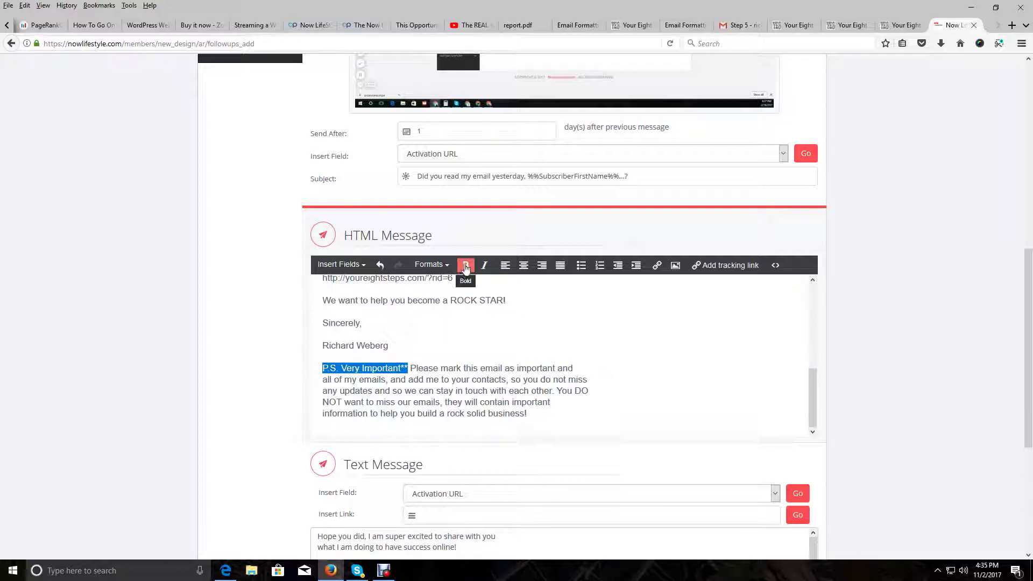
Bold the 'P.S. Very Important' opener and copy the youreightsteps.com URL line
{"action": "left_click", "coordinate": [466, 265]}
{"action": "scroll", "coordinate": [526, 342], "scroll_direction": "up", "scroll_amount": 3}
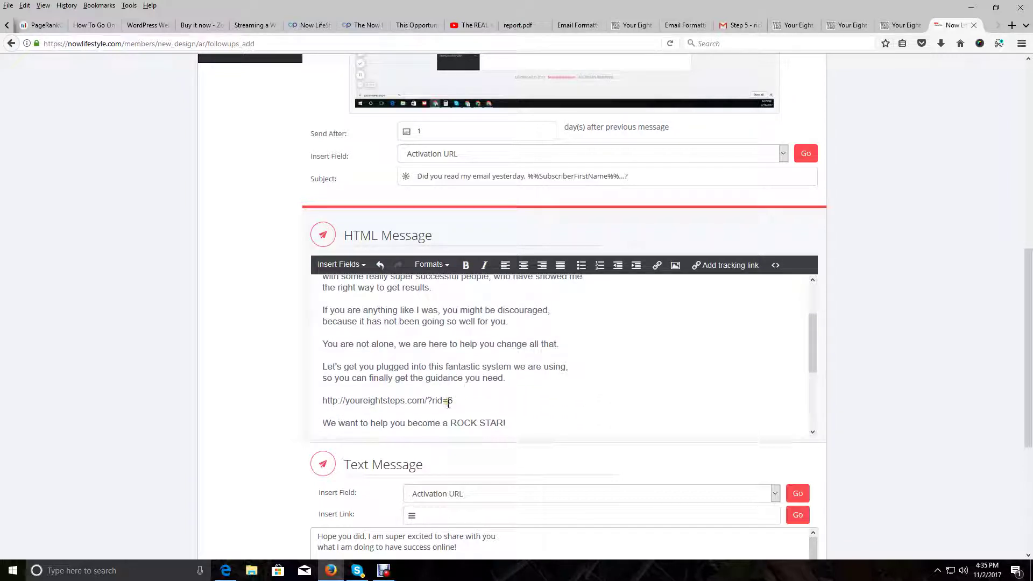
{"action": "left_click_drag", "start_coordinate": [452, 401], "coordinate": [321, 401]}
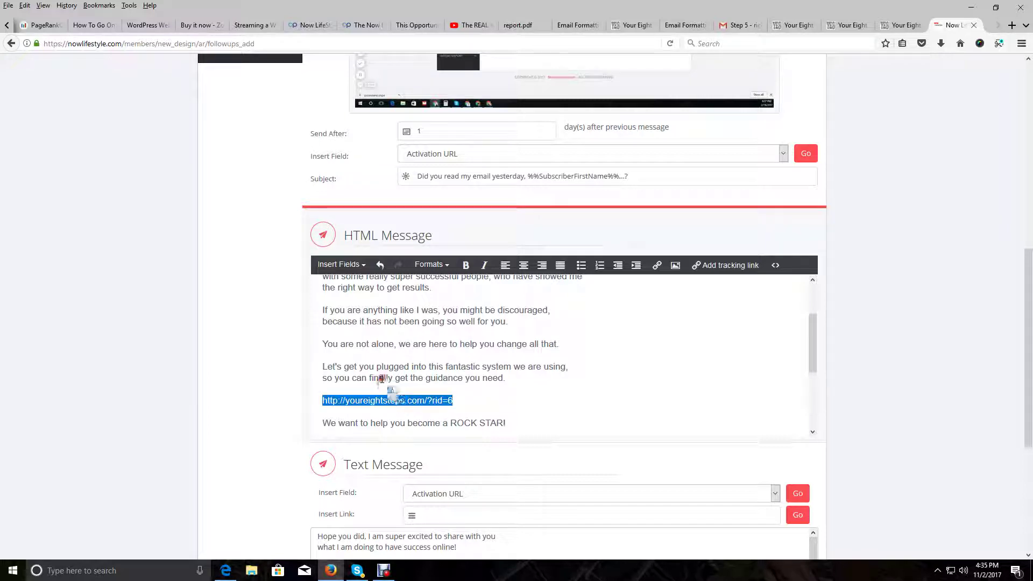
{"action": "left_click", "coordinate": [25, 6]}
{"action": "left_click", "coordinate": [43, 59]}
Add a tracking link using the rid=6 URL as both the link text and the address
{"action": "left_click", "coordinate": [699, 267]}
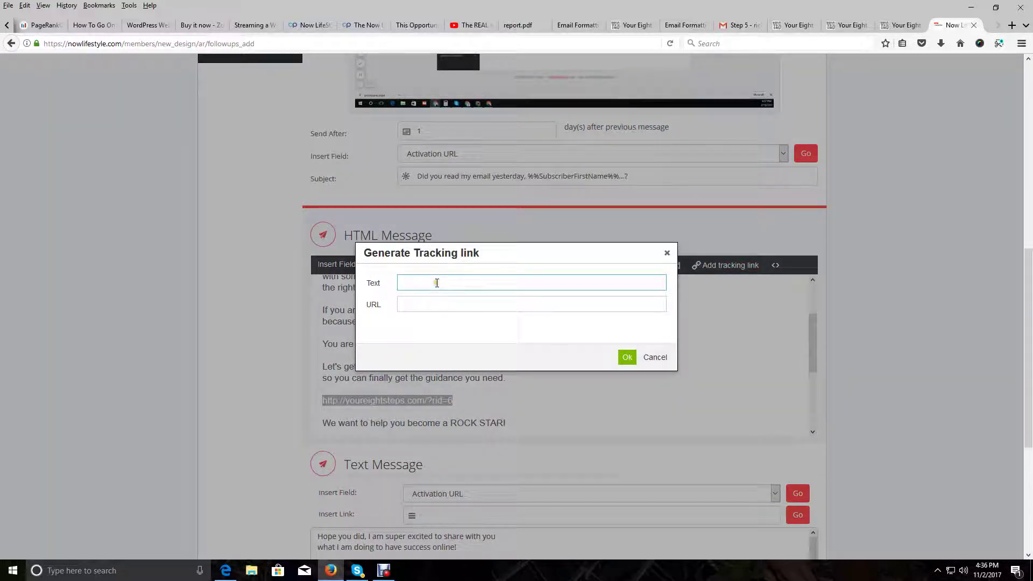
{"action": "right_click", "coordinate": [435, 281]}
{"action": "left_click", "coordinate": [462, 328]}
{"action": "left_click", "coordinate": [450, 303]}
{"action": "right_click", "coordinate": [450, 304]}
{"action": "left_click", "coordinate": [475, 352]}
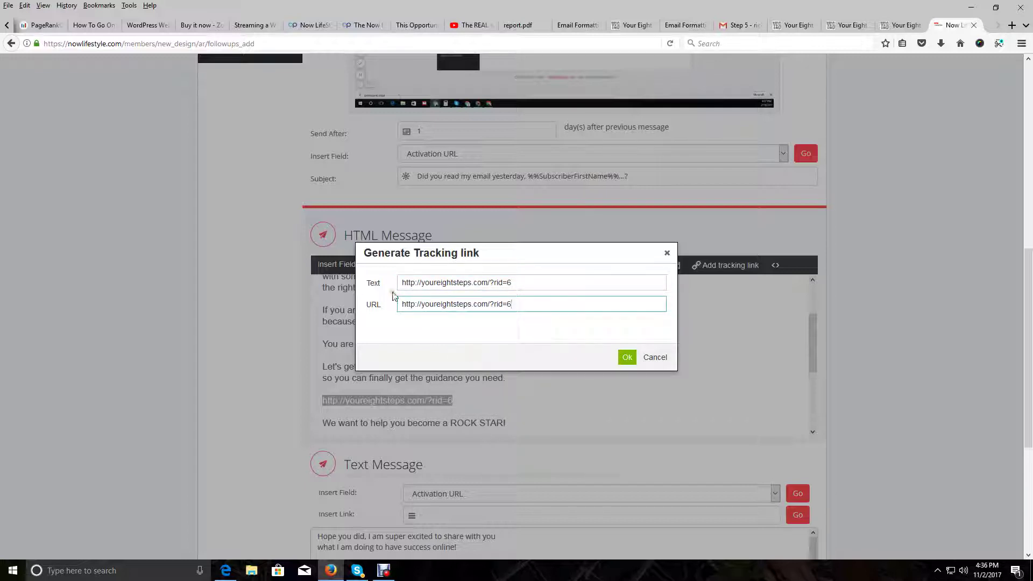
{"action": "left_click", "coordinate": [625, 357]}
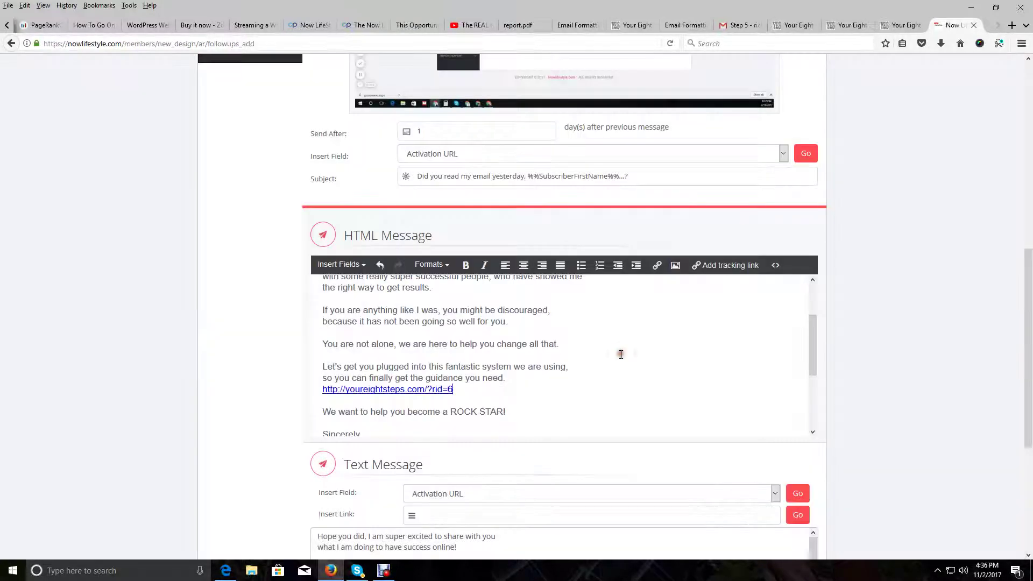
{"action": "scroll", "coordinate": [648, 372], "scroll_direction": "up", "scroll_amount": 3}
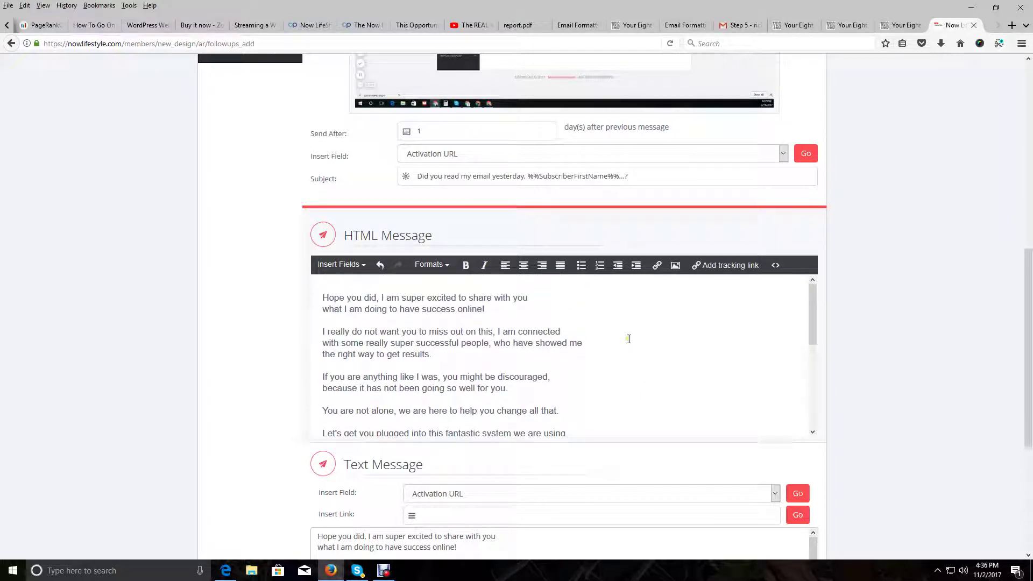
{"action": "scroll", "coordinate": [629, 339], "scroll_direction": "down", "scroll_amount": 5}
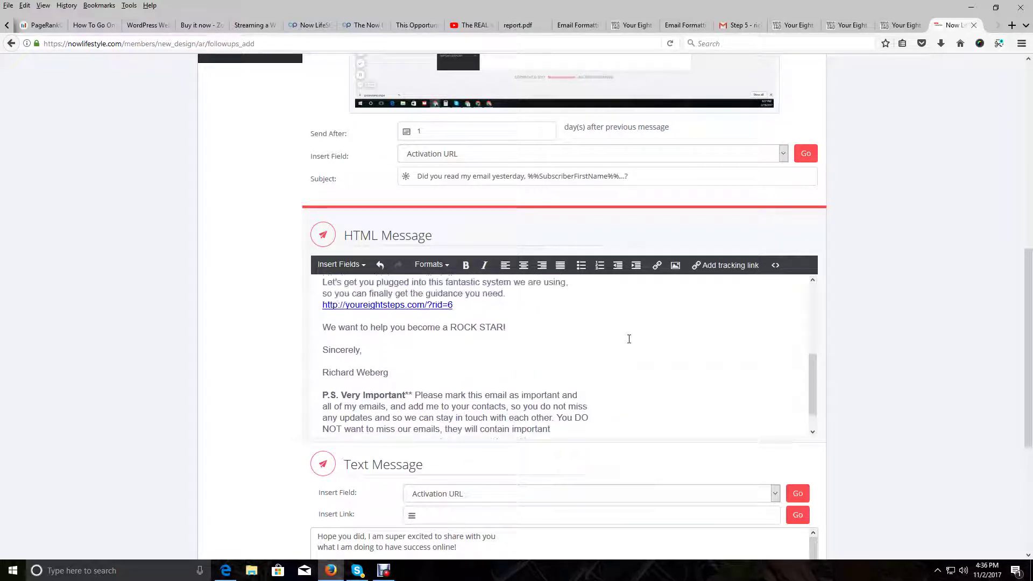
{"action": "scroll", "coordinate": [628, 339], "scroll_direction": "up", "scroll_amount": 5}
{"action": "scroll", "coordinate": [1029, 334], "scroll_direction": "up", "scroll_amount": 1}
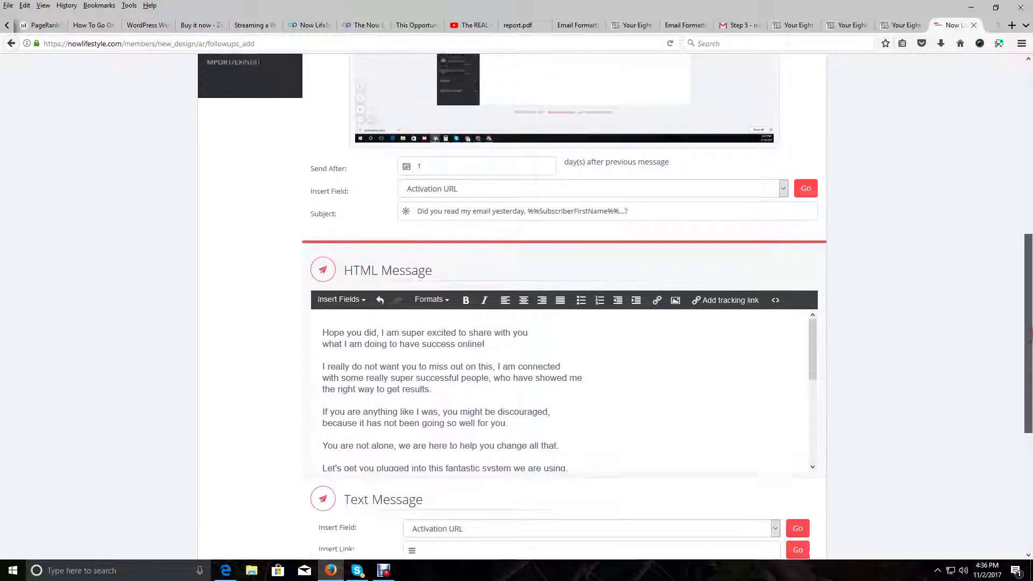
{"action": "scroll", "coordinate": [1027, 409], "scroll_direction": "down", "scroll_amount": 4}
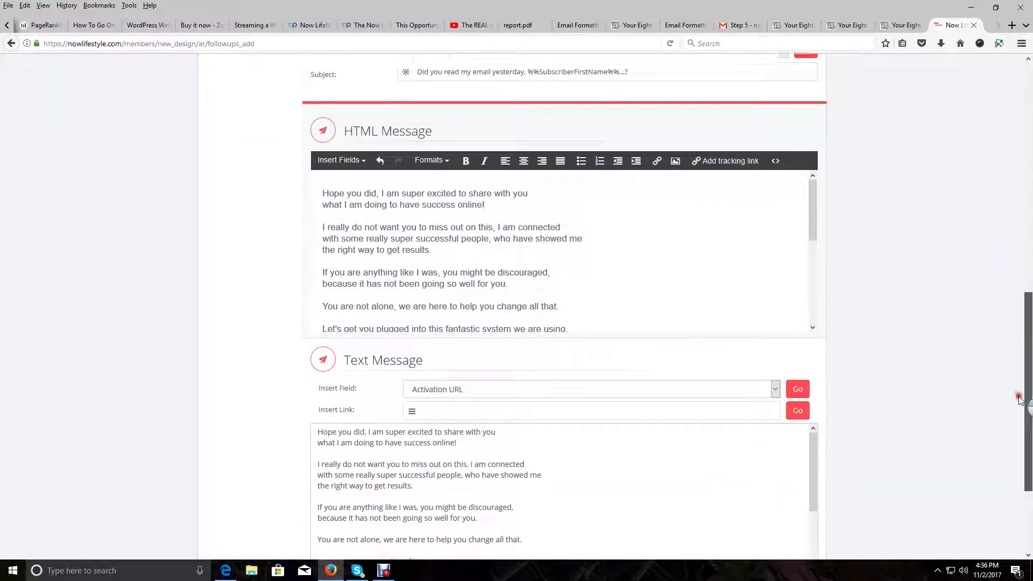
{"action": "left_click_drag", "start_coordinate": [1026, 409], "coordinate": [1029, 438]}
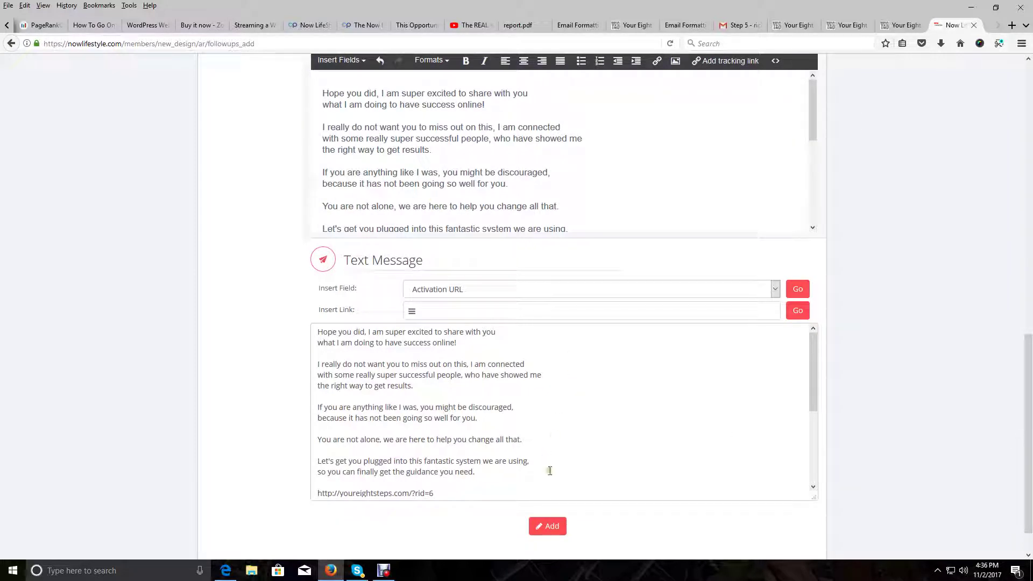
Add the 'Did you read my email yesterday' follow-up, which lists second with a 1-day delay
{"action": "left_click", "coordinate": [544, 527]}
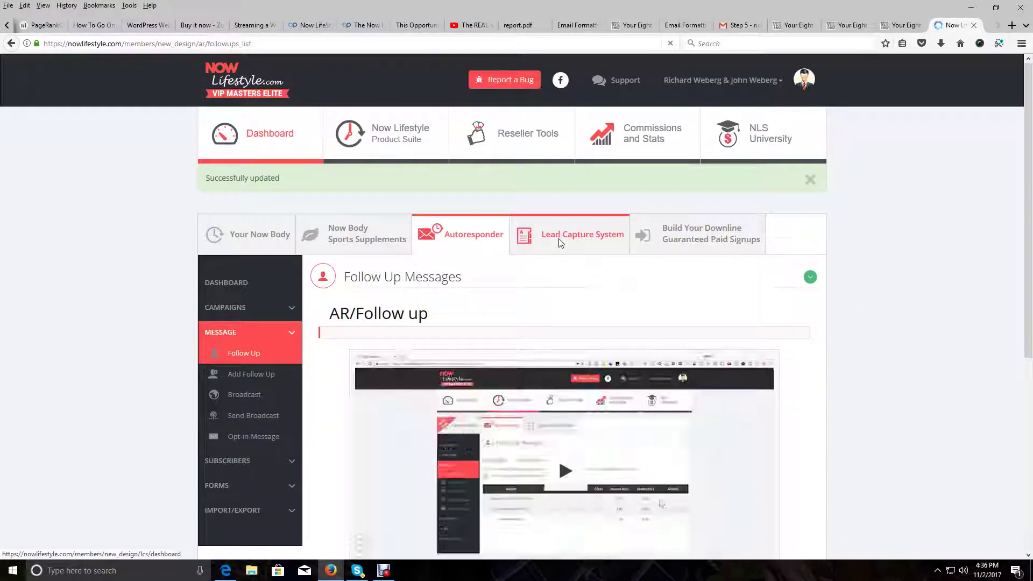
{"action": "scroll", "coordinate": [560, 243], "scroll_direction": "down", "scroll_amount": 5}
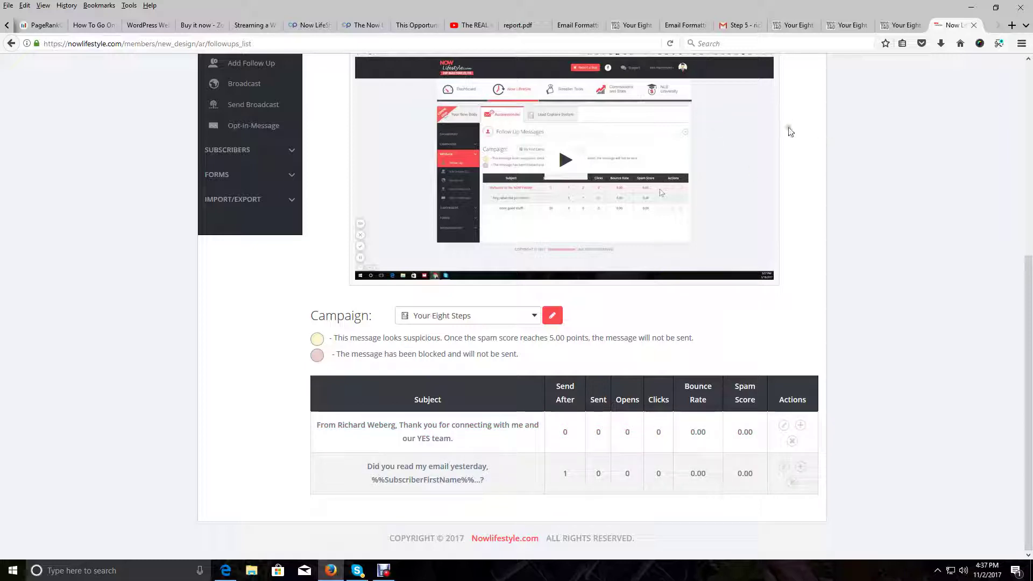
Copy the 3rd follow-up subject 'Reach out to me (Name)...' from the Step 5 page
{"action": "left_click", "coordinate": [903, 28]}
{"action": "left_click", "coordinate": [603, 228]}
{"action": "scroll", "coordinate": [557, 425], "scroll_direction": "down", "scroll_amount": 4}
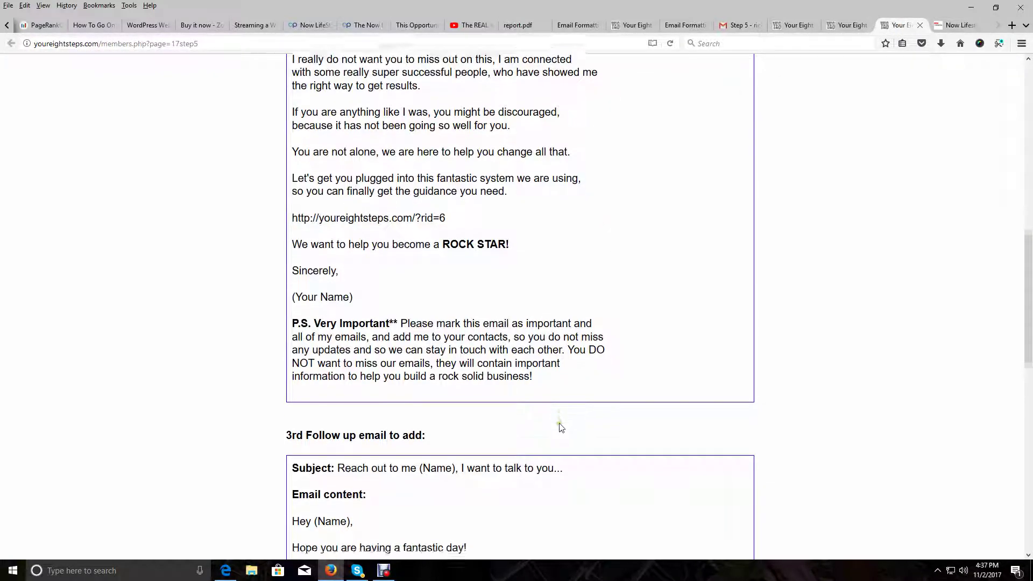
{"action": "scroll", "coordinate": [559, 427], "scroll_direction": "down", "scroll_amount": 1}
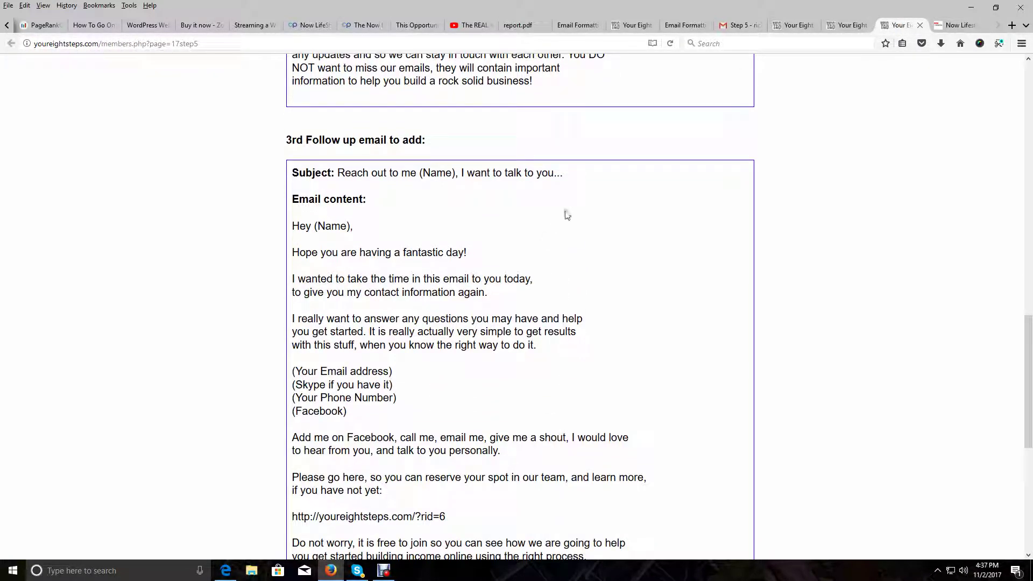
{"action": "left_click_drag", "start_coordinate": [565, 173], "coordinate": [339, 172]}
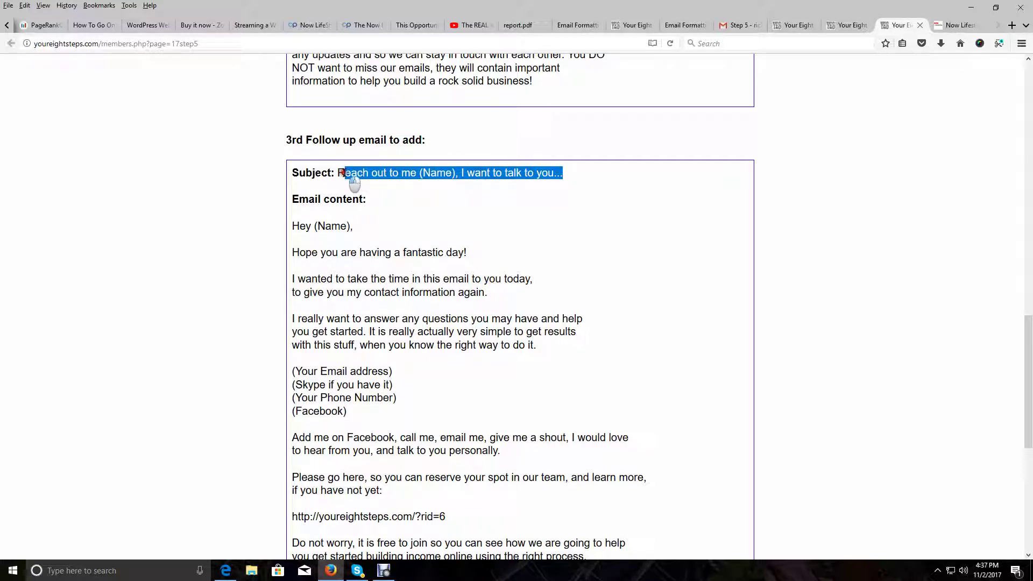
{"action": "right_click", "coordinate": [380, 173]}
{"action": "left_click", "coordinate": [418, 181]}
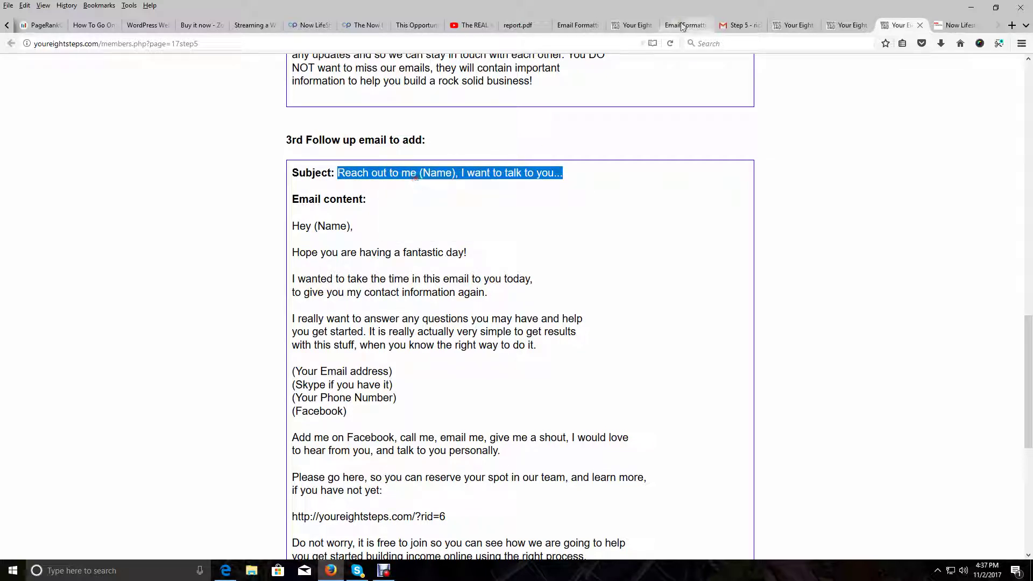
Start a new follow-up and paste the copied 'Reach out to me (Name)' subject
{"action": "left_click", "coordinate": [963, 24]}
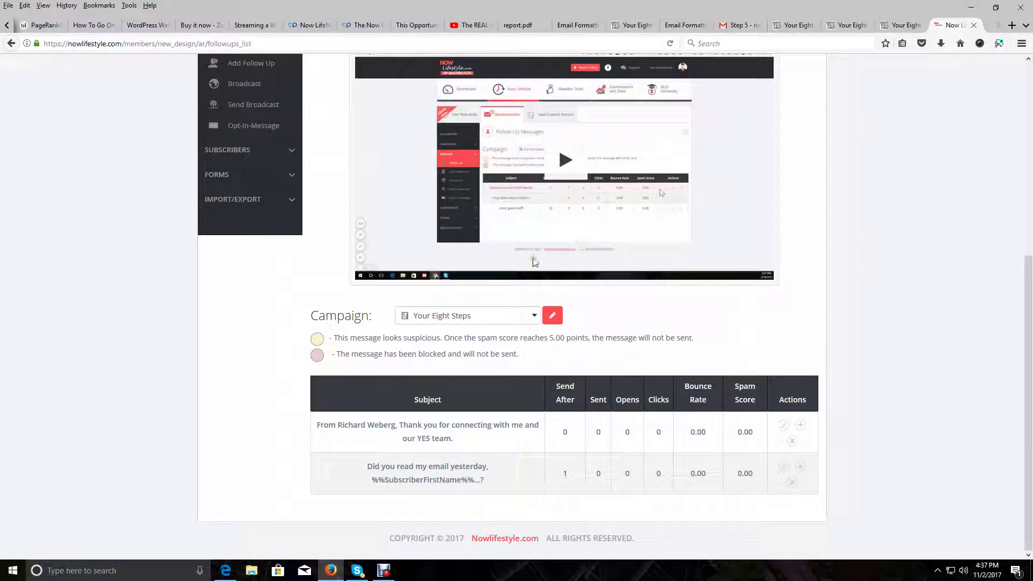
{"action": "scroll", "coordinate": [397, 241], "scroll_direction": "up", "scroll_amount": 2}
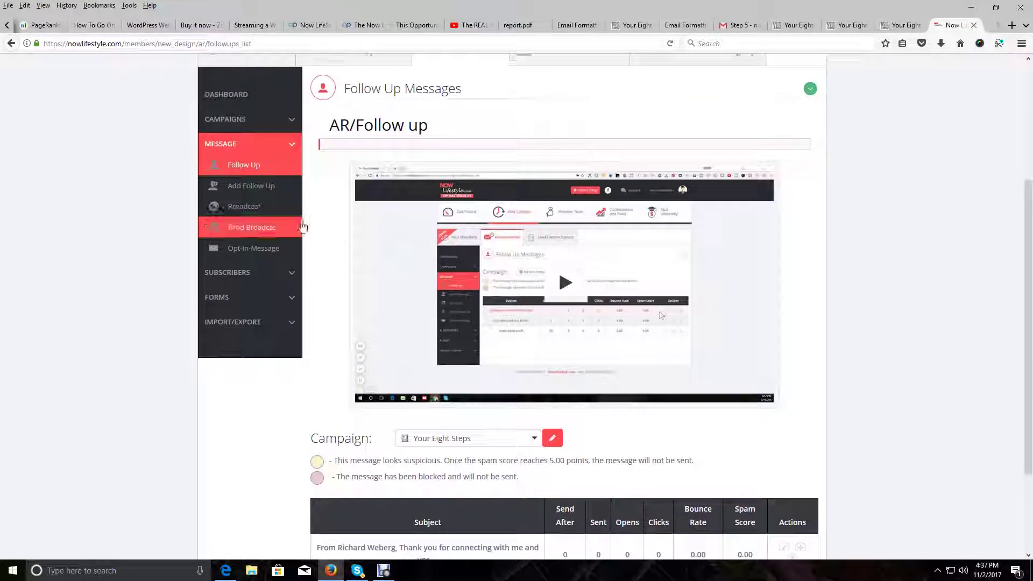
{"action": "left_click", "coordinate": [251, 186]}
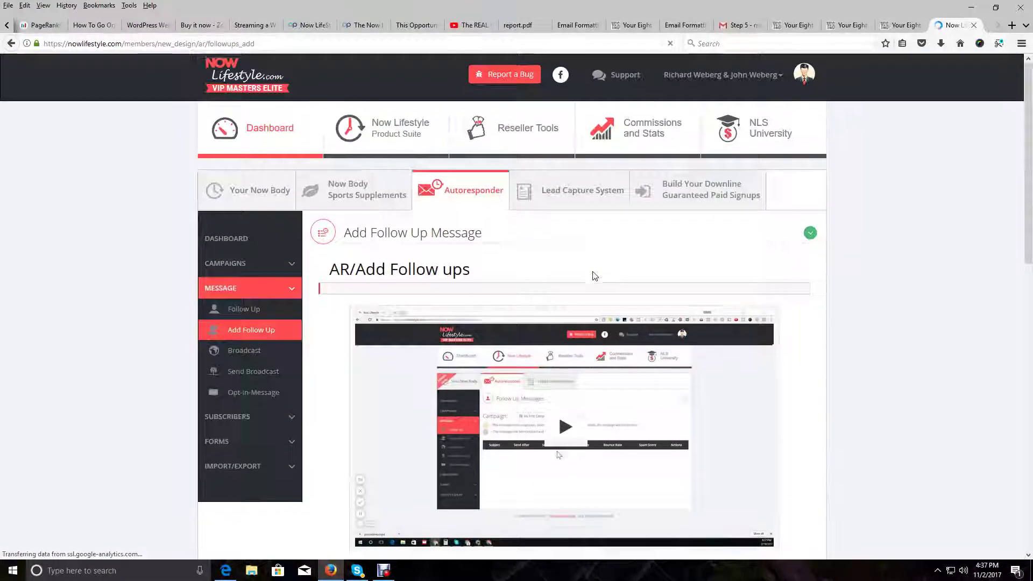
{"action": "scroll", "coordinate": [595, 274], "scroll_direction": "down", "scroll_amount": 5}
{"action": "scroll", "coordinate": [594, 276], "scroll_direction": "down", "scroll_amount": 3}
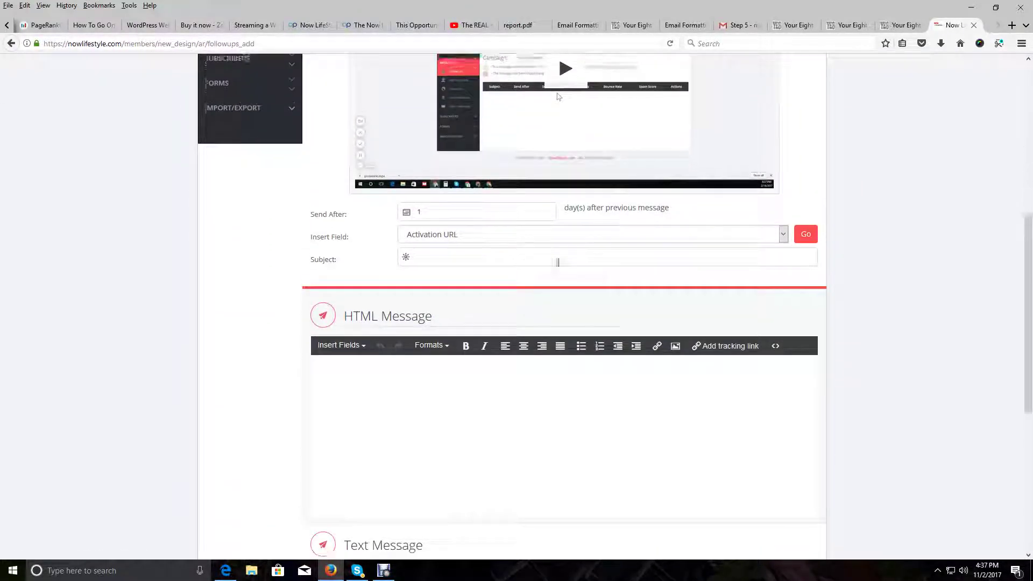
{"action": "right_click", "coordinate": [452, 251]}
{"action": "left_click", "coordinate": [477, 295]}
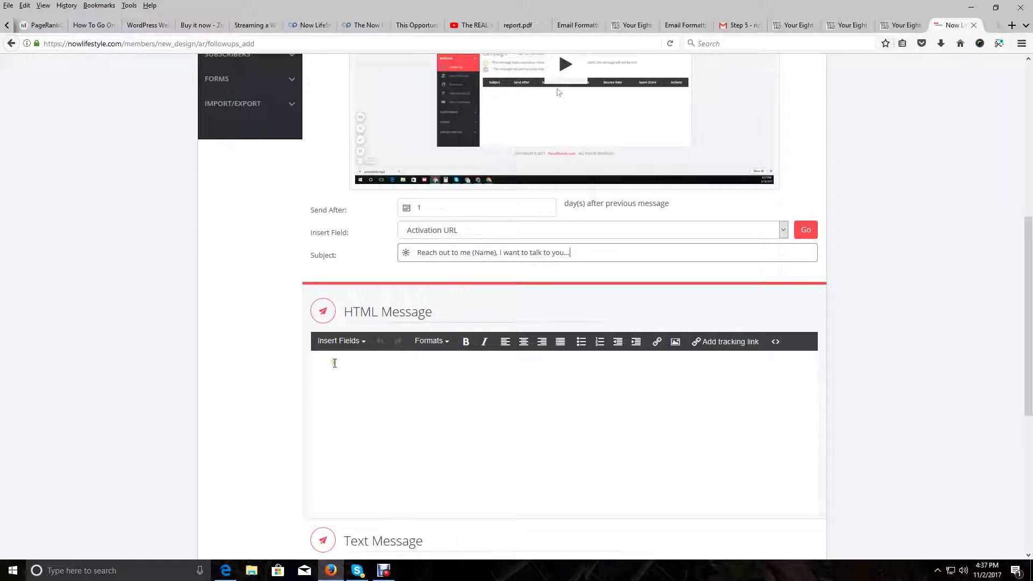
Insert the Subscriber First Name token in the body and paste it over (Name) in the subject
{"action": "left_click", "coordinate": [334, 363]}
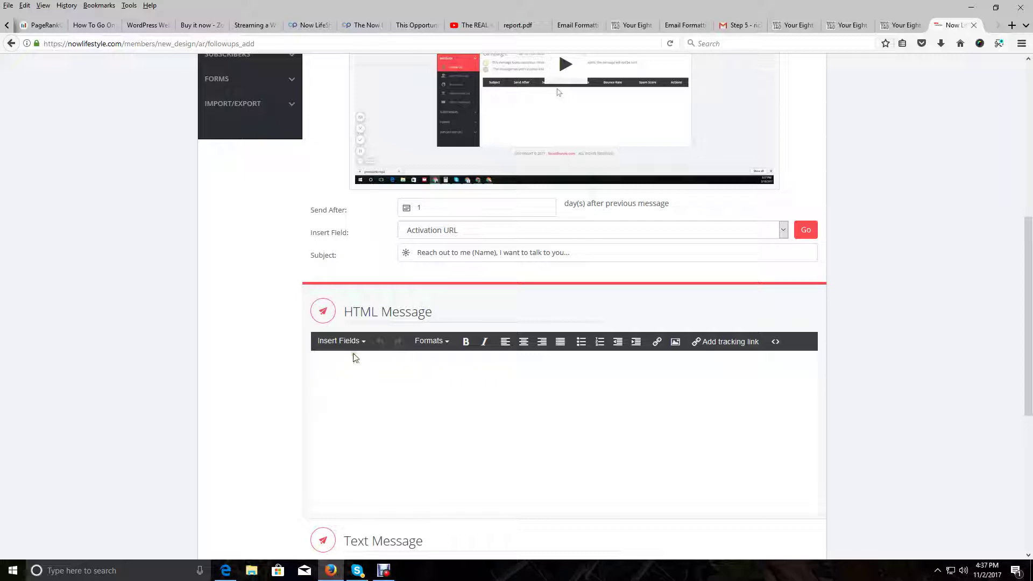
{"action": "left_click", "coordinate": [359, 341]}
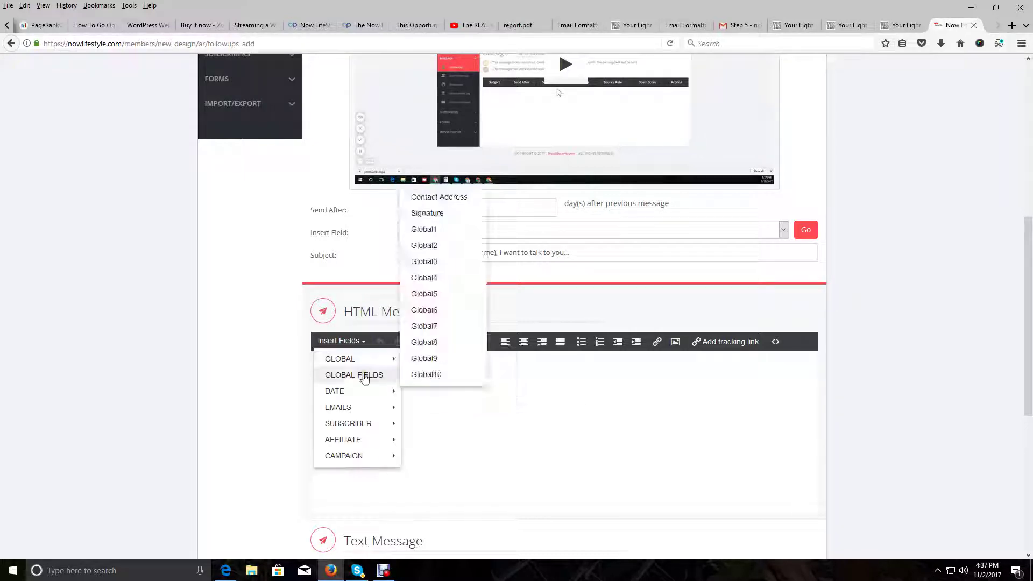
{"action": "mouse_move", "coordinate": [371, 425]}
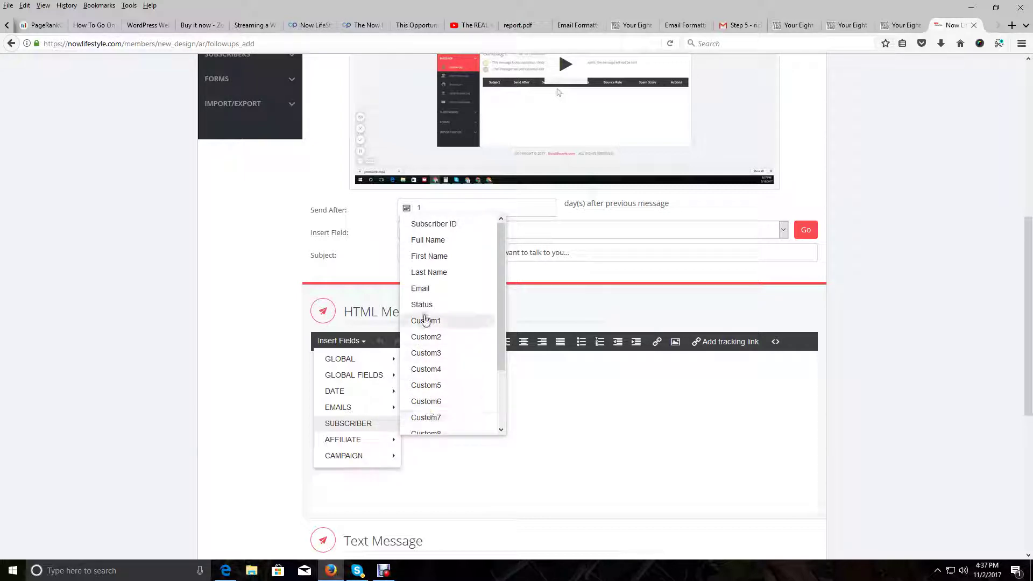
{"action": "left_click", "coordinate": [434, 256]}
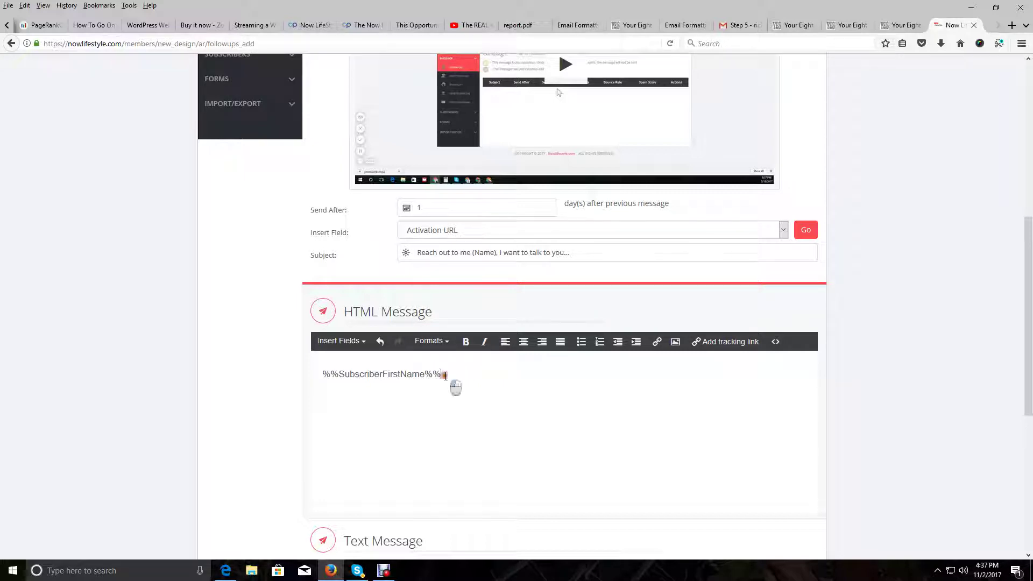
{"action": "left_click_drag", "start_coordinate": [449, 376], "coordinate": [311, 364]}
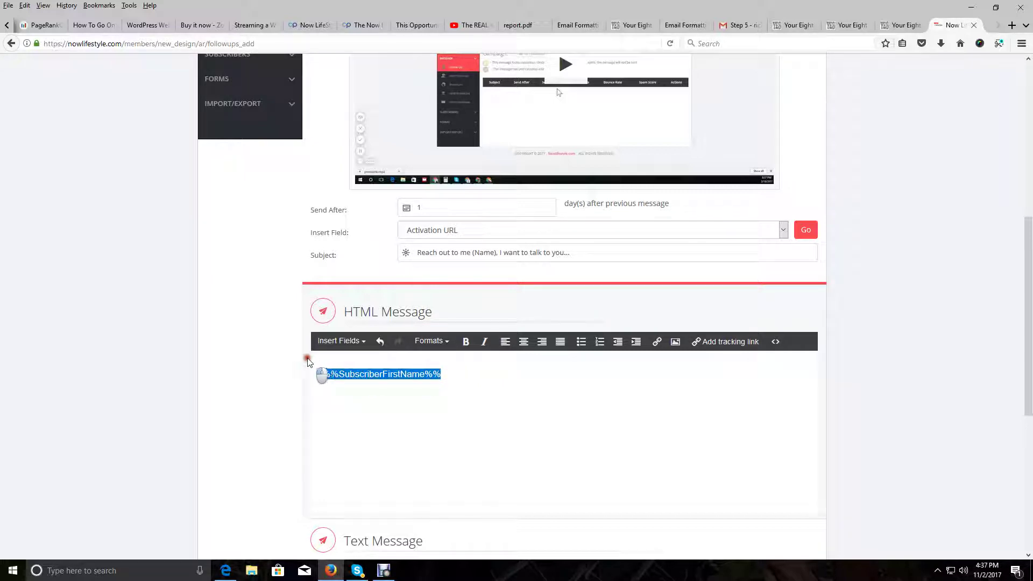
{"action": "right_click", "coordinate": [336, 371]}
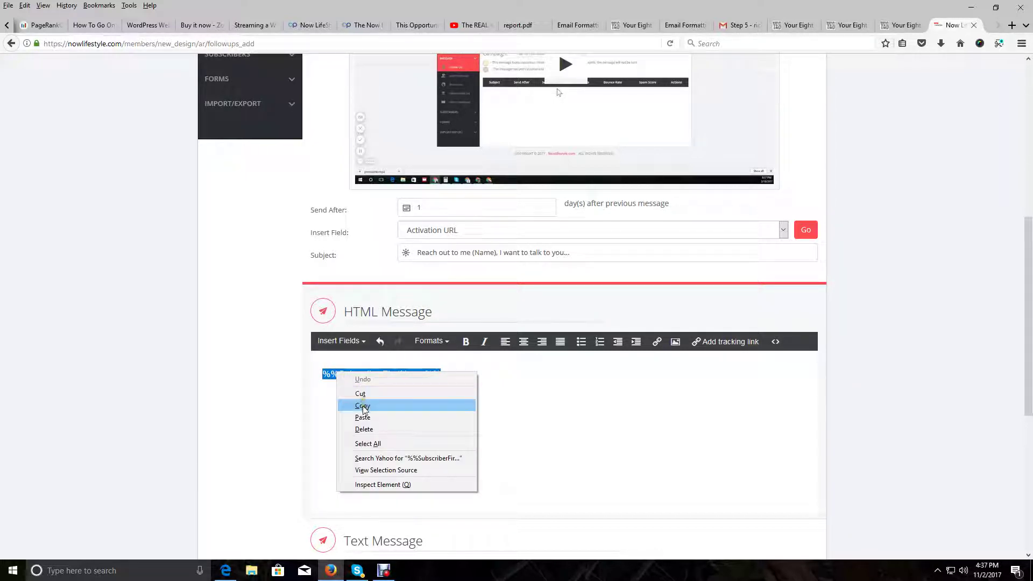
{"action": "left_click", "coordinate": [363, 406]}
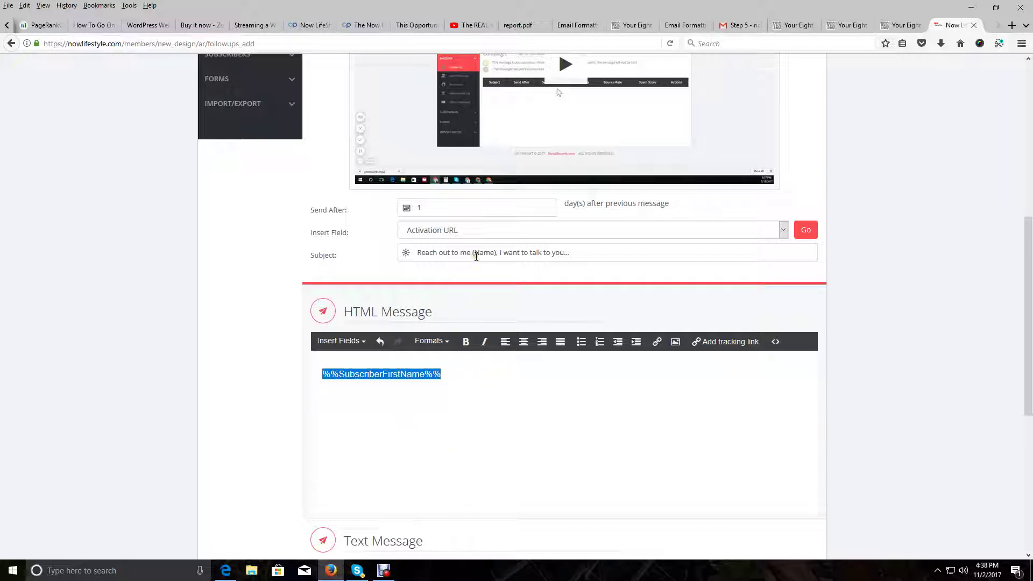
{"action": "left_click_drag", "start_coordinate": [473, 254], "coordinate": [498, 256]}
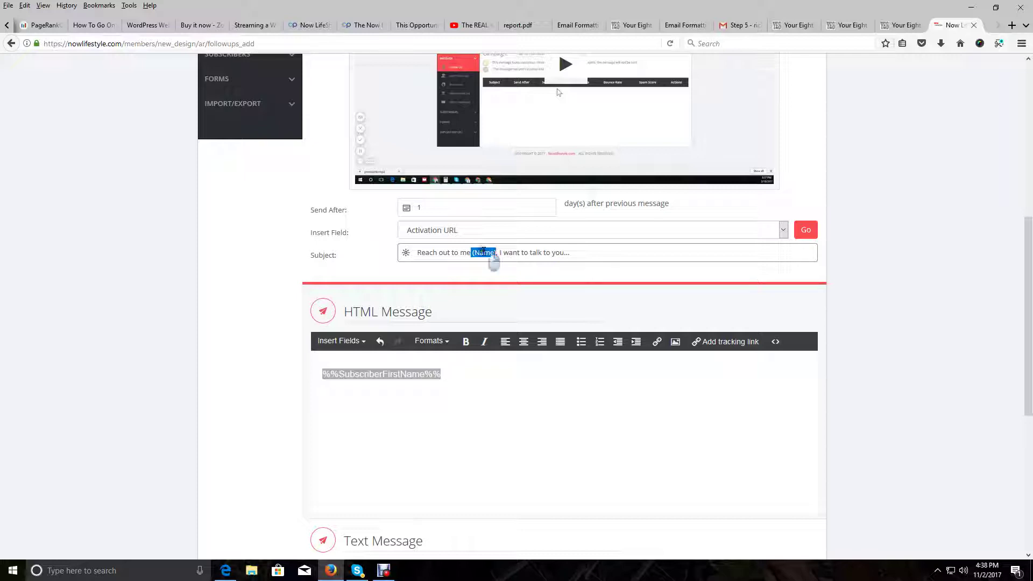
{"action": "right_click", "coordinate": [483, 251]}
{"action": "left_click", "coordinate": [513, 297]}
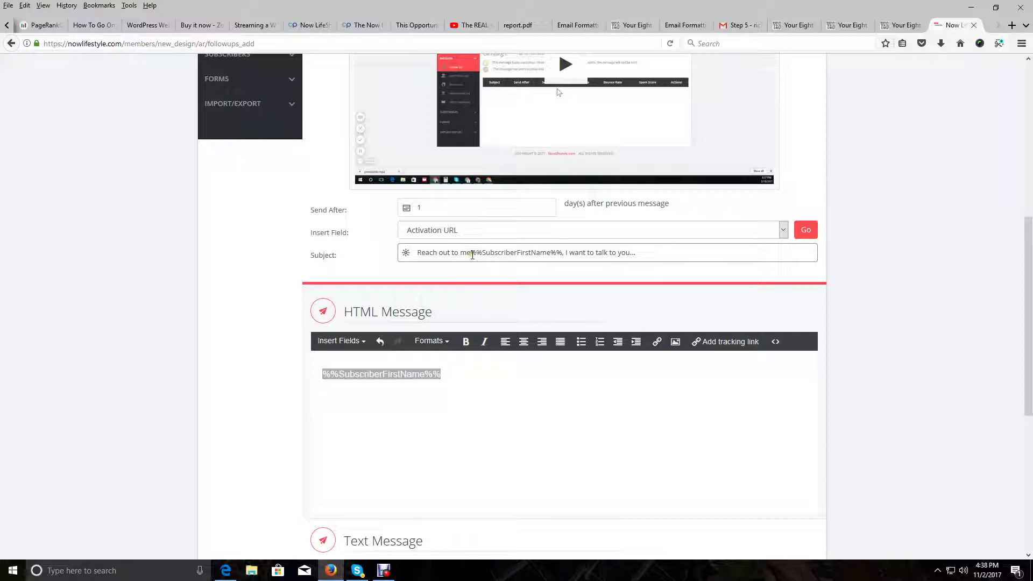
Fix the spacing around the subject's token and delete the token from the HTML body
{"action": "left_click", "coordinate": [473, 255]}
{"action": "type", "text": "v"}
{"action": "key", "text": "BackSpace"}
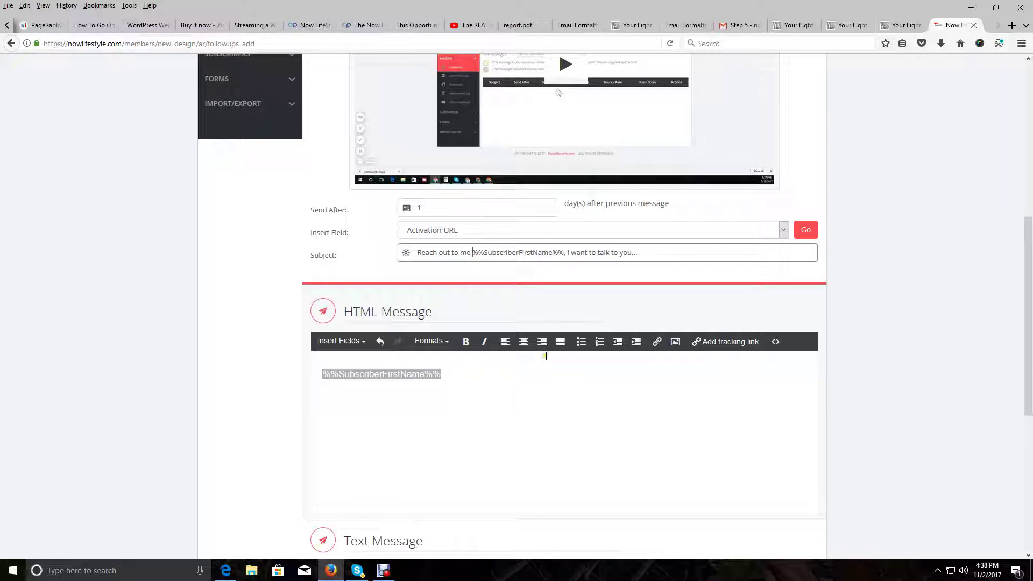
{"action": "left_click", "coordinate": [565, 255]}
{"action": "left_click", "coordinate": [438, 392]}
{"action": "left_click_drag", "start_coordinate": [442, 377], "coordinate": [256, 368]}
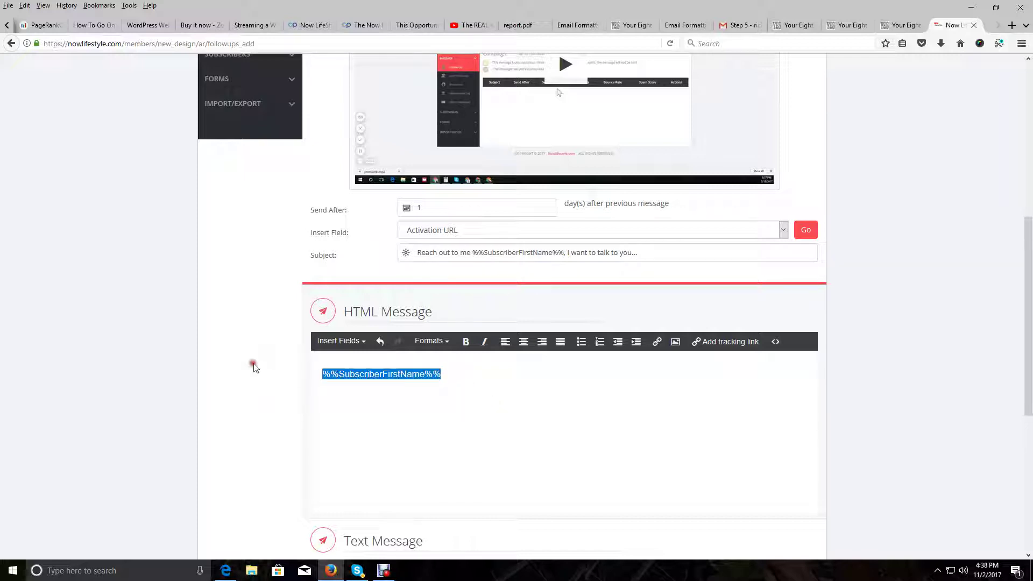
{"action": "key", "text": "BackSpace"}
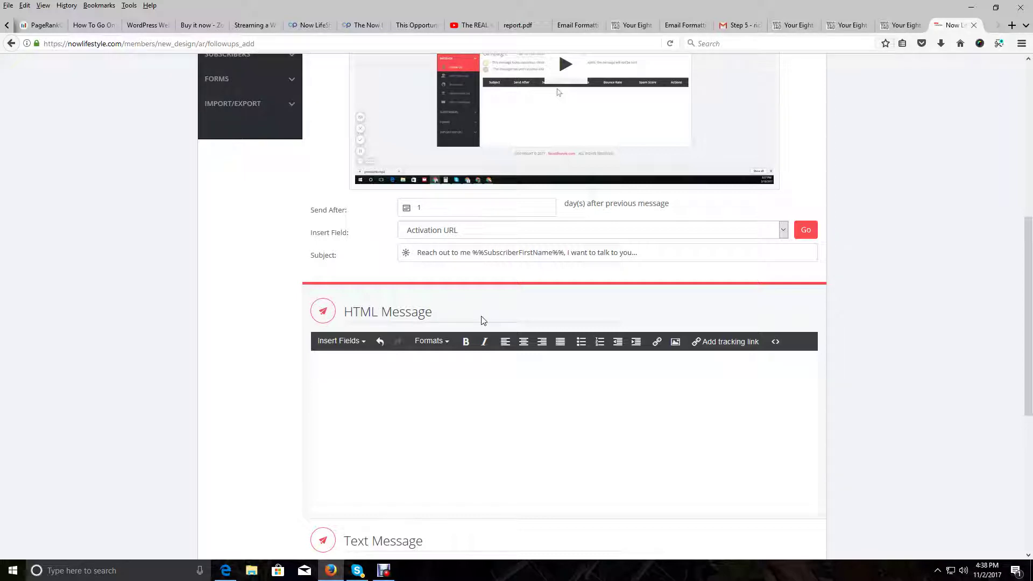
Copy the third follow-up email's body text from the Your Eight Steps page
{"action": "left_click", "coordinate": [910, 26]}
{"action": "scroll", "coordinate": [491, 238], "scroll_direction": "down", "scroll_amount": 2}
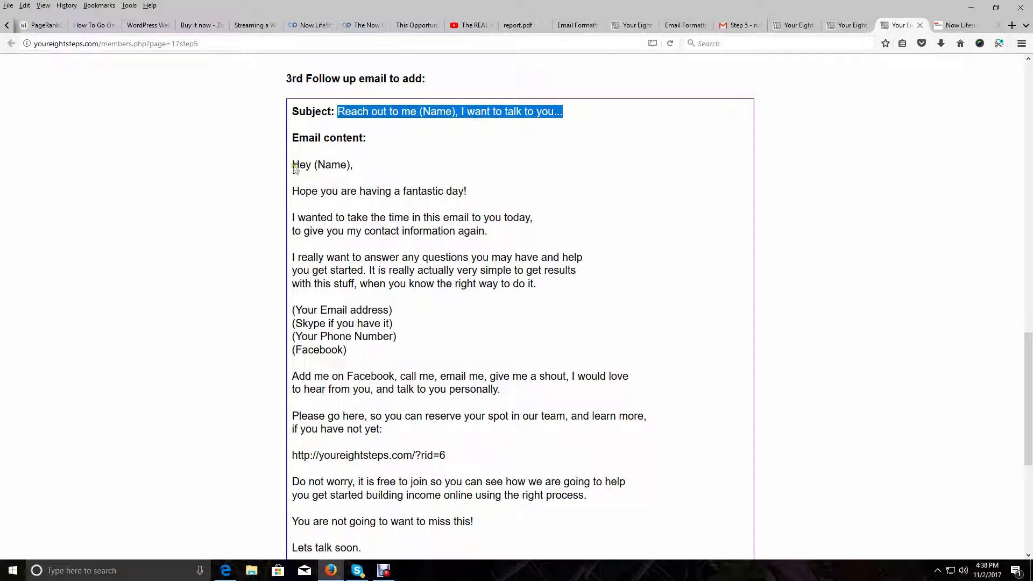
{"action": "left_click_drag", "start_coordinate": [291, 166], "coordinate": [511, 492]}
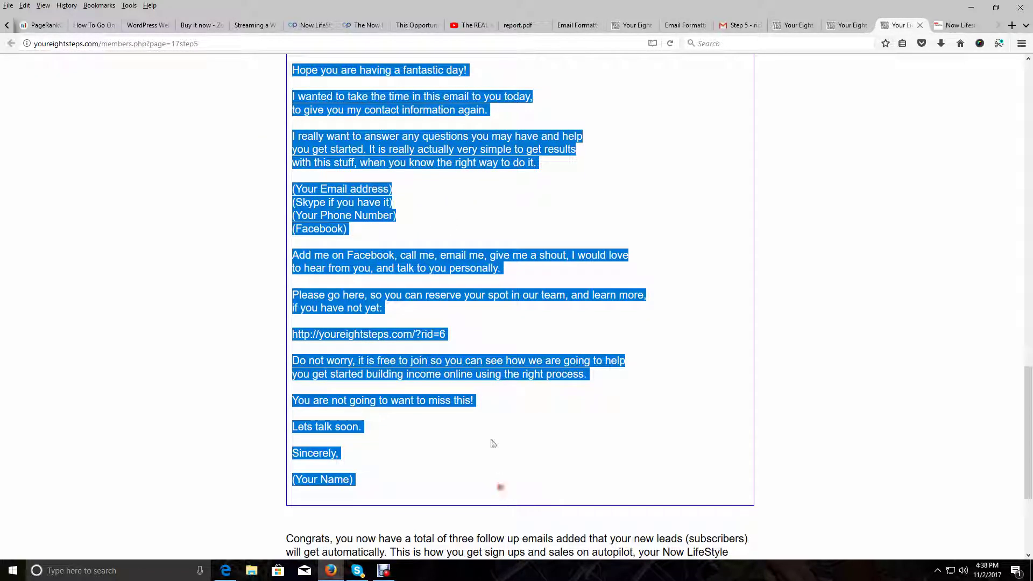
{"action": "right_click", "coordinate": [455, 366]}
{"action": "left_click", "coordinate": [495, 376]}
Paste the third email into the HTML message and replace (Your Name) with the sender's name
{"action": "left_click", "coordinate": [963, 24]}
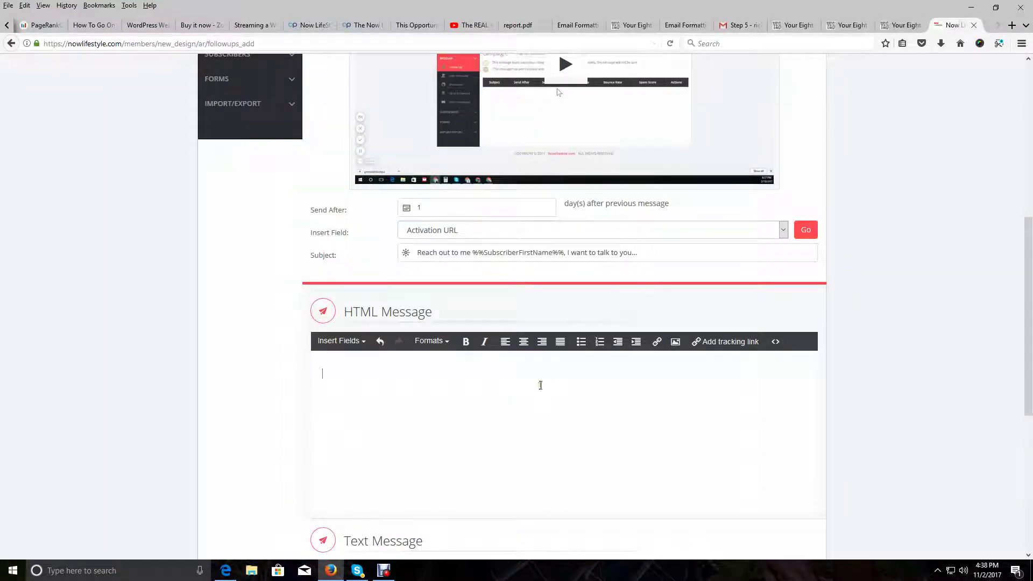
{"action": "scroll", "coordinate": [450, 443], "scroll_direction": "down", "scroll_amount": 4}
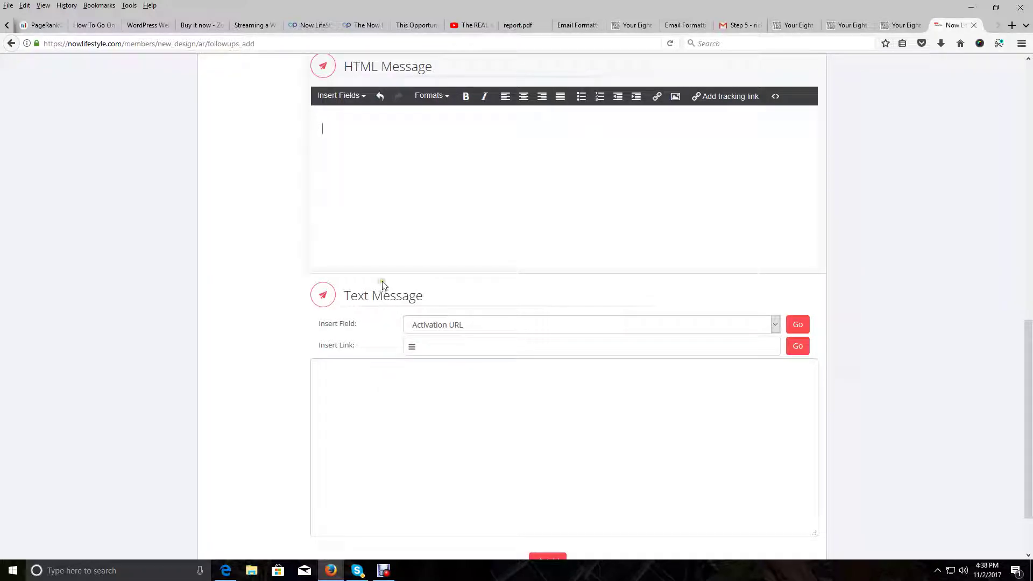
{"action": "right_click", "coordinate": [353, 129]}
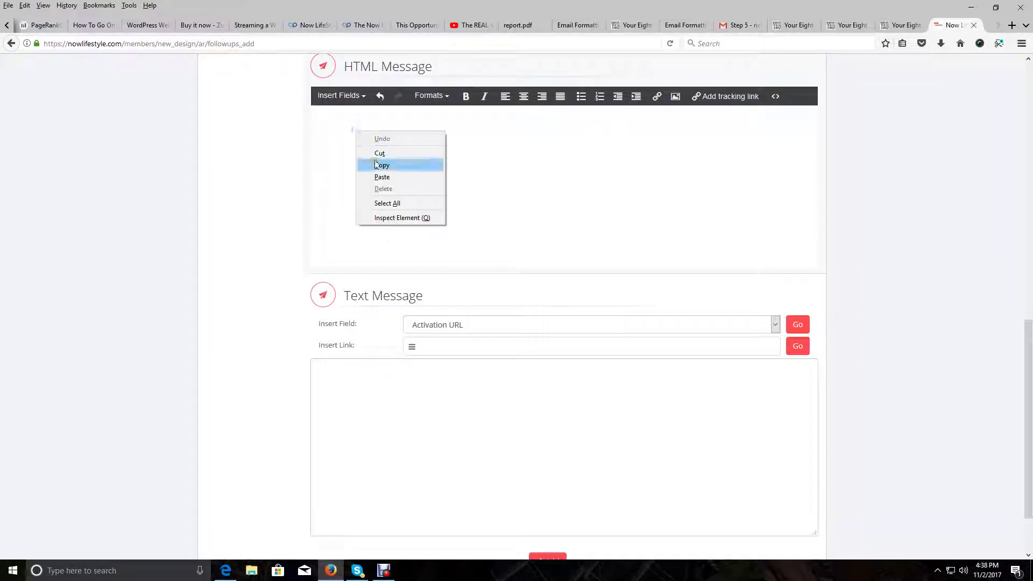
{"action": "left_click", "coordinate": [381, 178]}
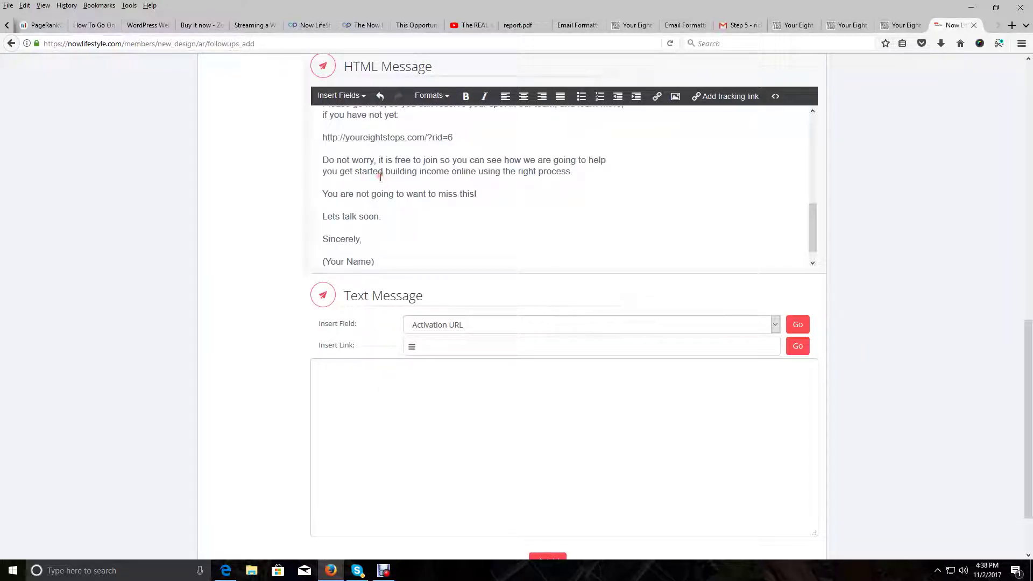
{"action": "left_click", "coordinate": [375, 264]}
{"action": "left_click_drag", "start_coordinate": [375, 264], "coordinate": [318, 266]}
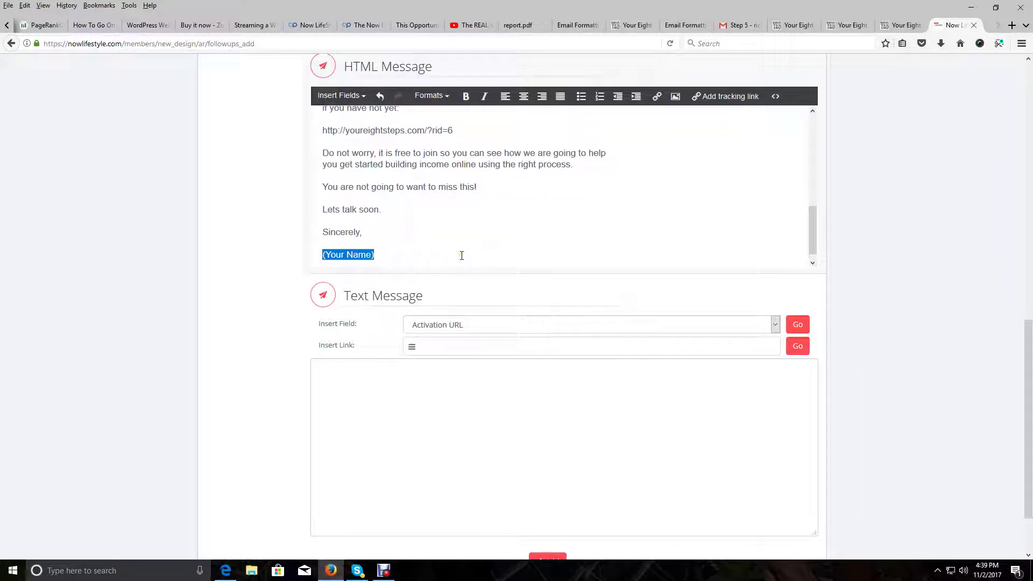
{"action": "key", "text": "BackSpace"}
{"action": "type", "text": "Richard Weberg"}
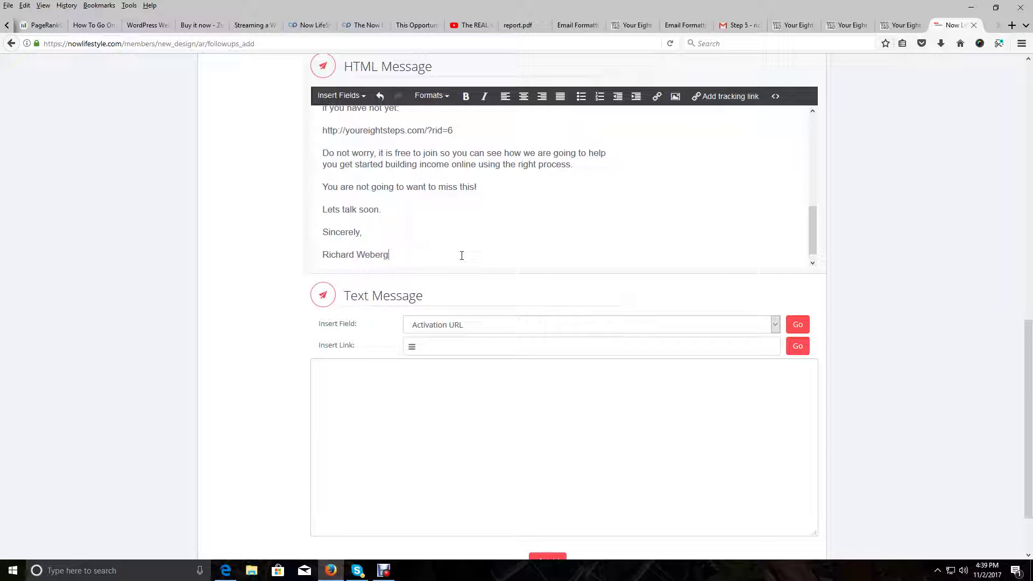
{"action": "scroll", "coordinate": [463, 257], "scroll_direction": "up", "scroll_amount": 2}
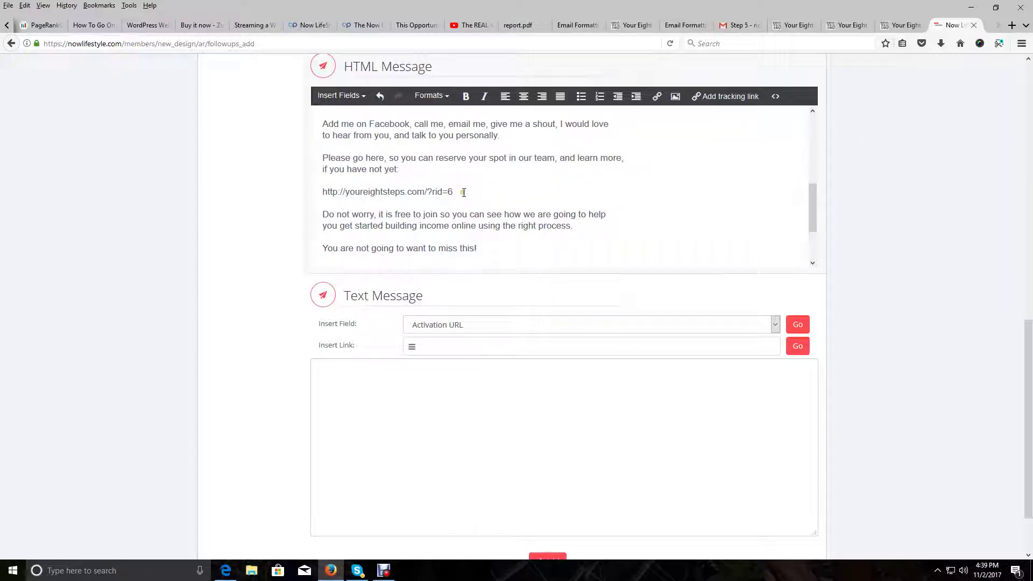
Copy the rid=6 URL and paste it, trimmed of spaces, as the tracking link's text
{"action": "triple_click", "coordinate": [308, 190]}
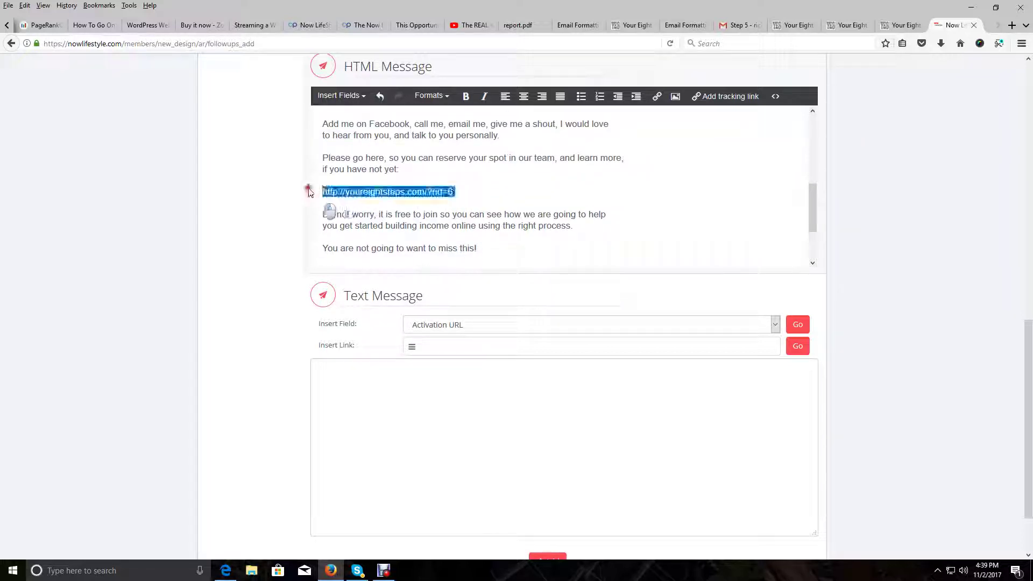
{"action": "left_click", "coordinate": [25, 5]}
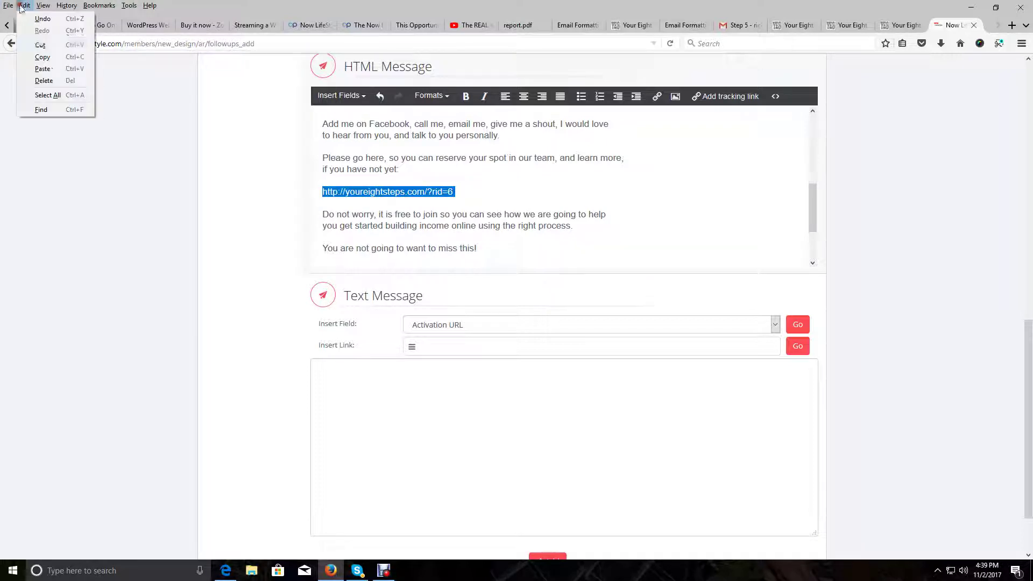
{"action": "left_click", "coordinate": [42, 57]}
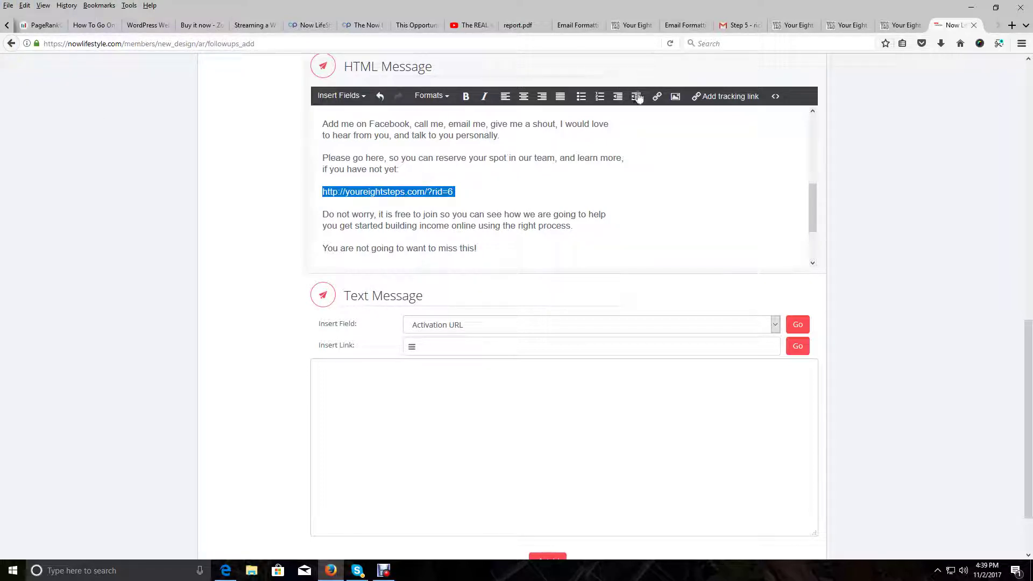
{"action": "left_click", "coordinate": [703, 98]}
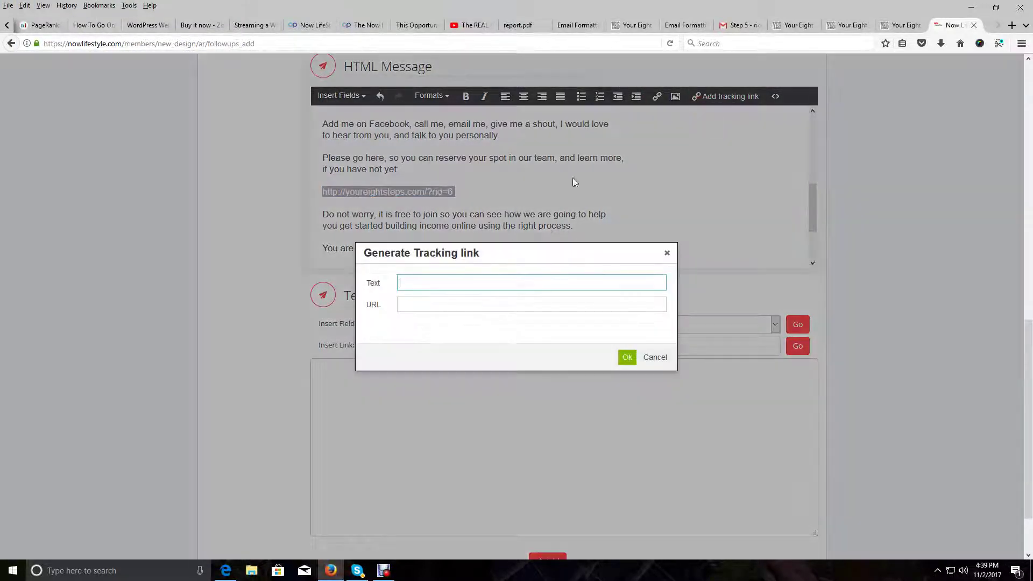
{"action": "right_click", "coordinate": [444, 281]}
{"action": "left_click", "coordinate": [471, 327]}
{"action": "key", "text": "BackSpace"}
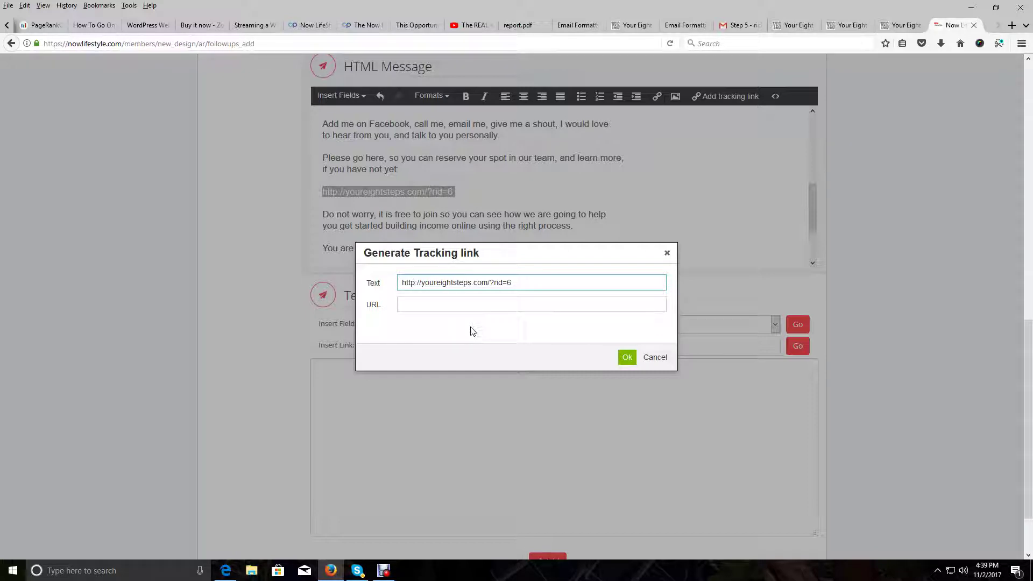
{"action": "key", "text": "Home"}
{"action": "key", "text": "Delete"}
Paste the same URL without its leading space as the link address and create the link
{"action": "left_click", "coordinate": [445, 304]}
{"action": "right_click", "coordinate": [446, 304]}
{"action": "left_click", "coordinate": [487, 348]}
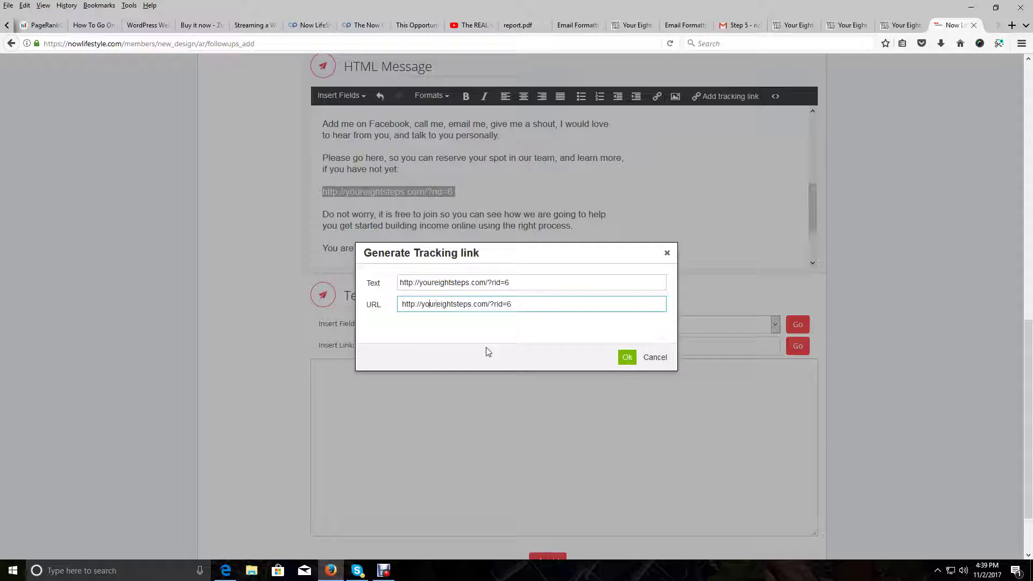
{"action": "key", "text": "Delete"}
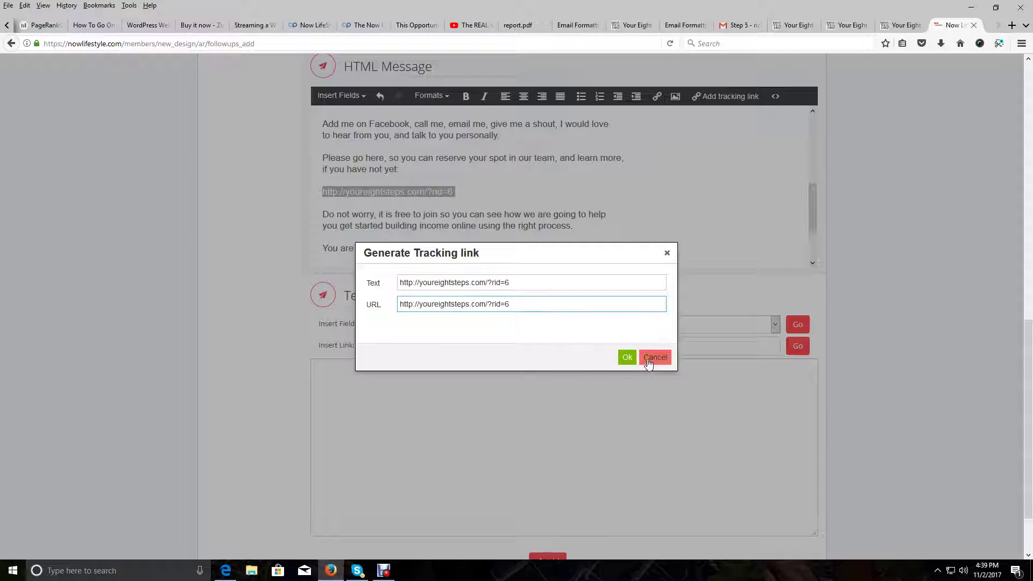
{"action": "left_click", "coordinate": [628, 357]}
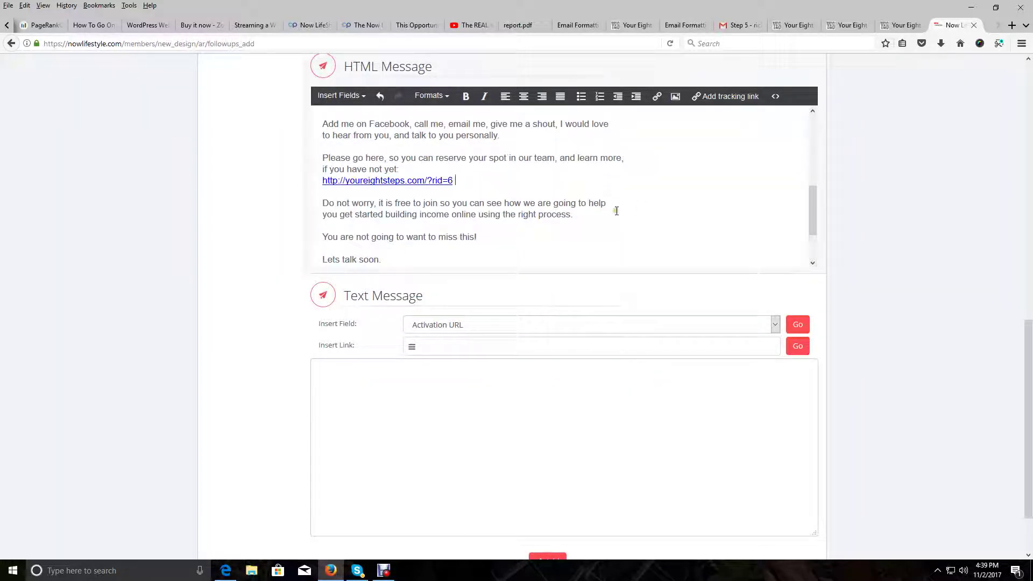
Replace the (Your Email address) placeholder with the sender's support e-mail address
{"action": "scroll", "coordinate": [617, 211], "scroll_direction": "up", "scroll_amount": 2}
{"action": "scroll", "coordinate": [617, 212], "scroll_direction": "up", "scroll_amount": 2}
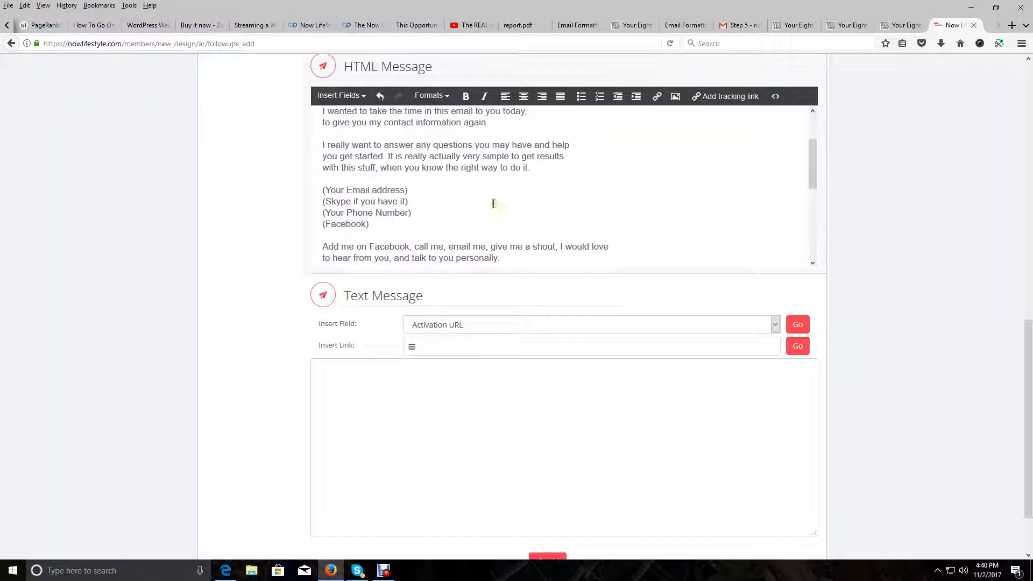
{"action": "left_click_drag", "start_coordinate": [409, 190], "coordinate": [322, 190]}
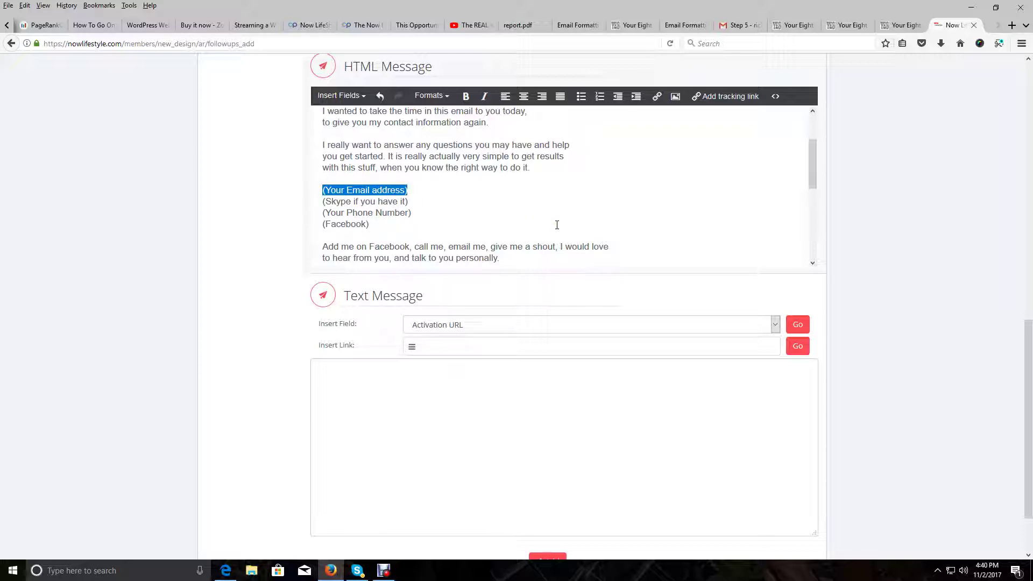
{"action": "key", "text": "Delete"}
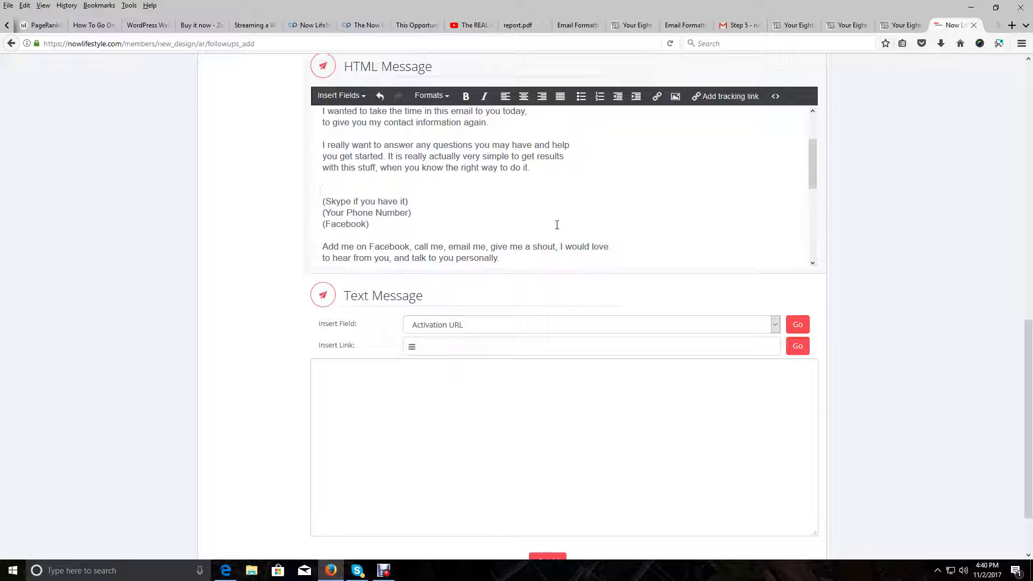
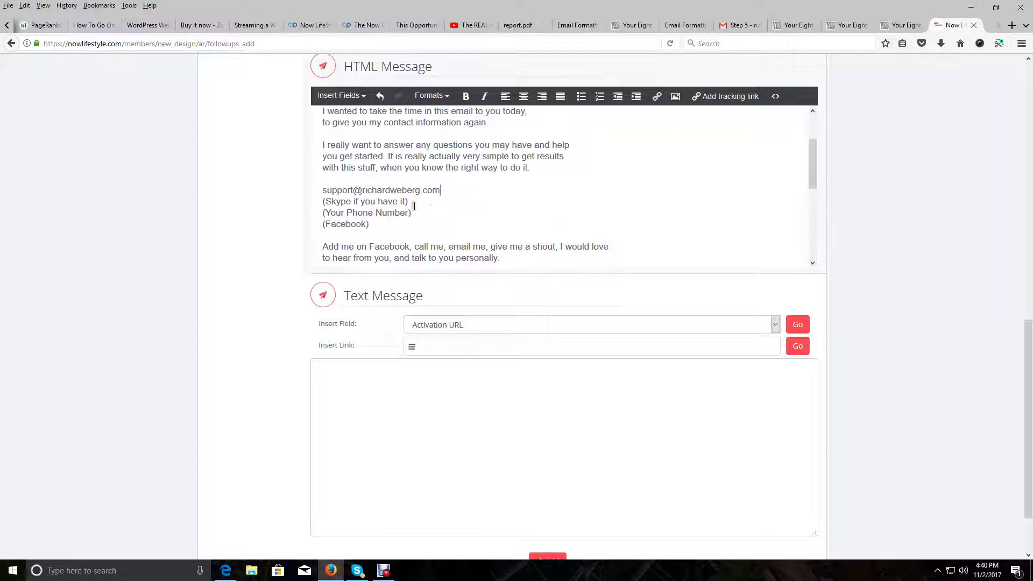
Fill in the sender's Skype username and phone number, and delete the (Facebook) placeholder
{"action": "left_click_drag", "start_coordinate": [410, 203], "coordinate": [322, 204]}
{"action": "key", "text": "BackSpace"}
{"action": "type", "text": "skype:"}
{"action": "type", "text": "richard.weberg"}
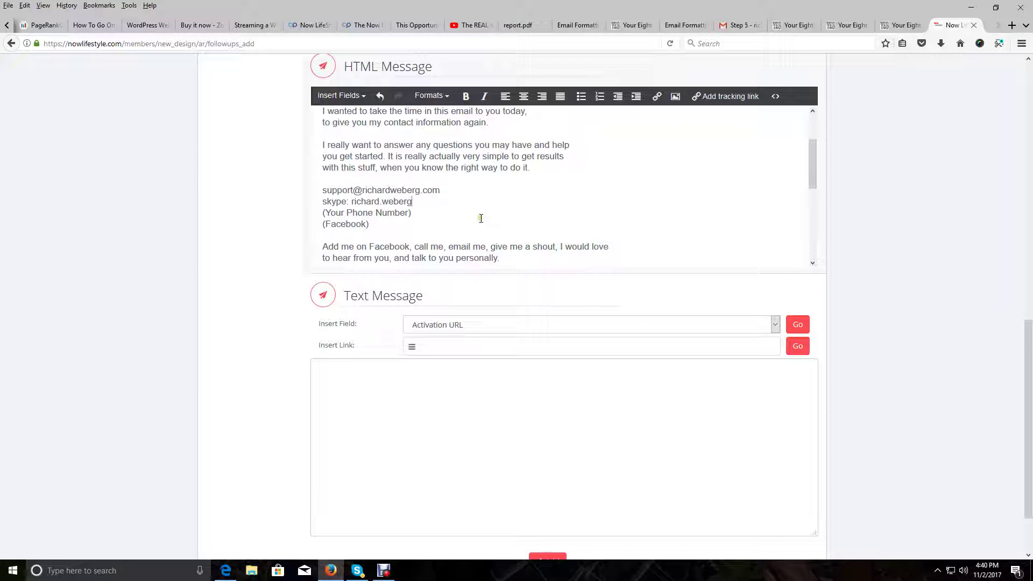
{"action": "left_click_drag", "start_coordinate": [427, 215], "coordinate": [312, 211]}
{"action": "key", "text": "BackSpace"}
{"action": "left_click_drag", "start_coordinate": [372, 225], "coordinate": [315, 230]}
{"action": "key", "text": "BackSpace"}
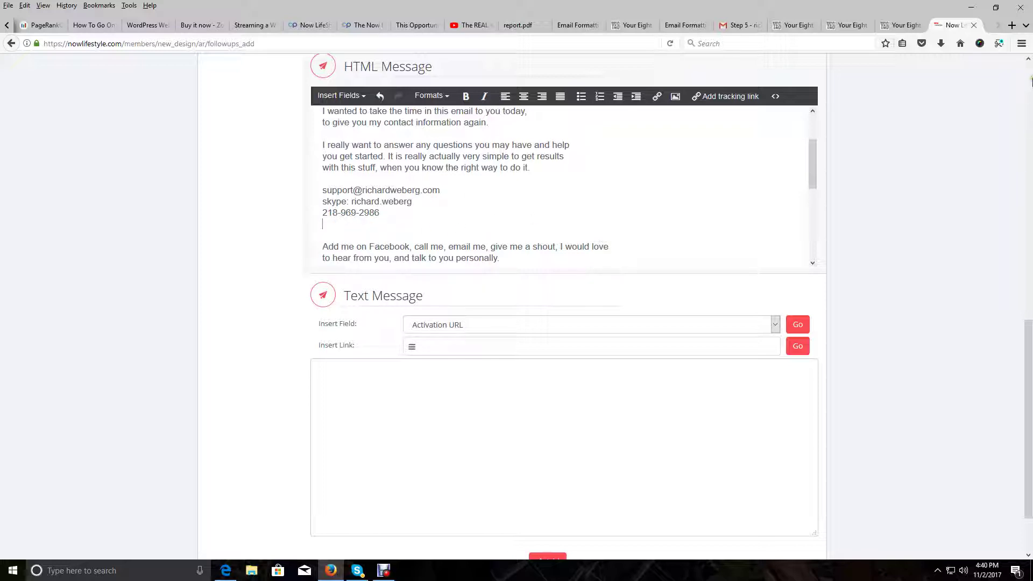
Open Facebook in a new tab and copy the profile page's web address
{"action": "left_click", "coordinate": [1012, 25]}
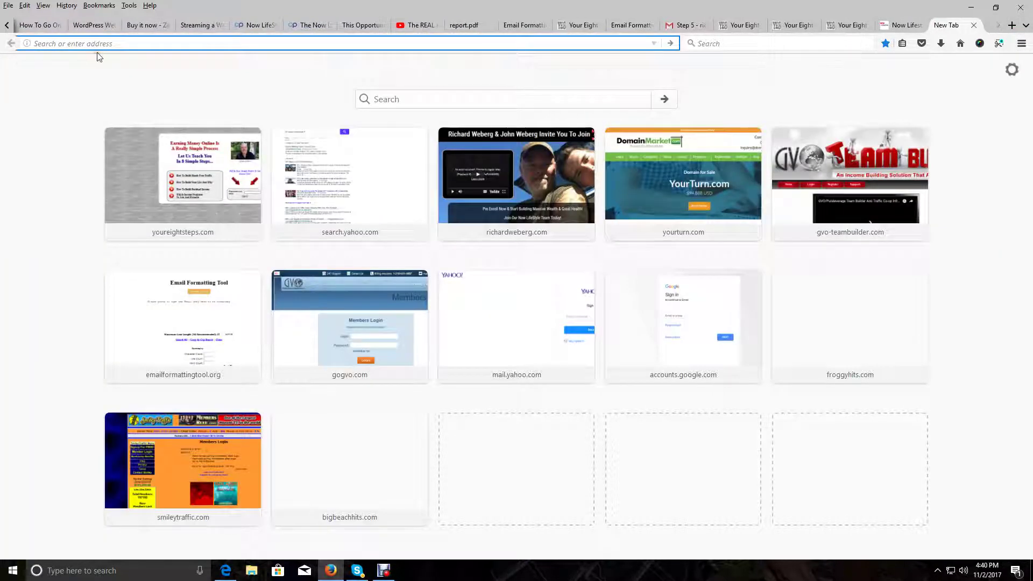
{"action": "type", "text": "facebook.com"}
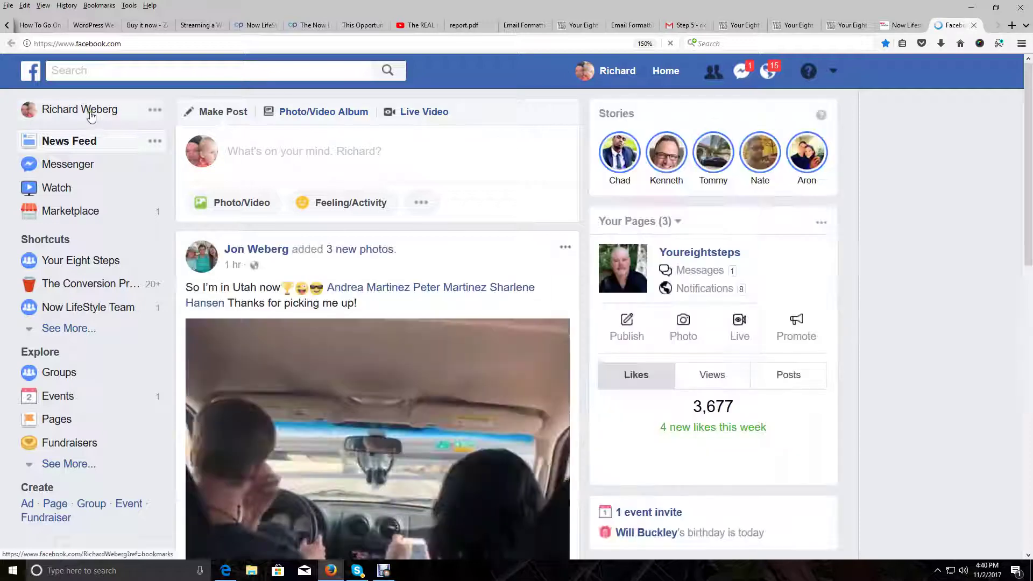
{"action": "left_click", "coordinate": [32, 109]}
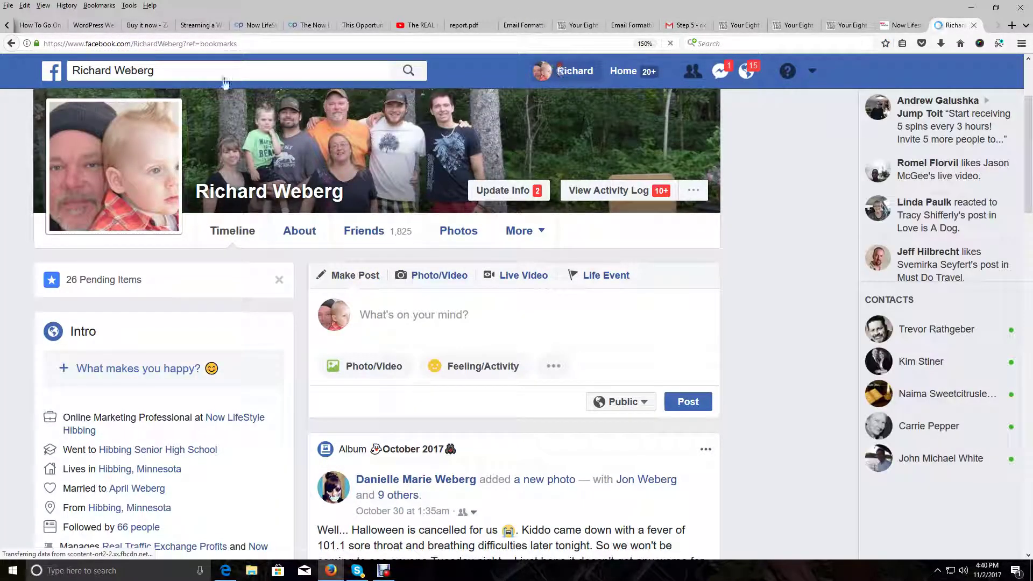
{"action": "left_click", "coordinate": [212, 70]}
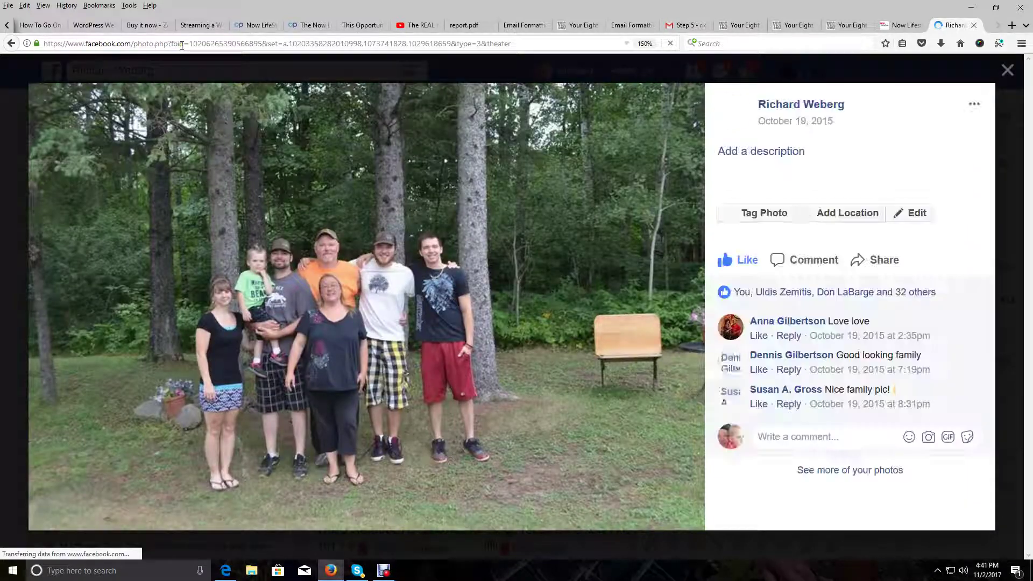
{"action": "left_click", "coordinate": [602, 67]}
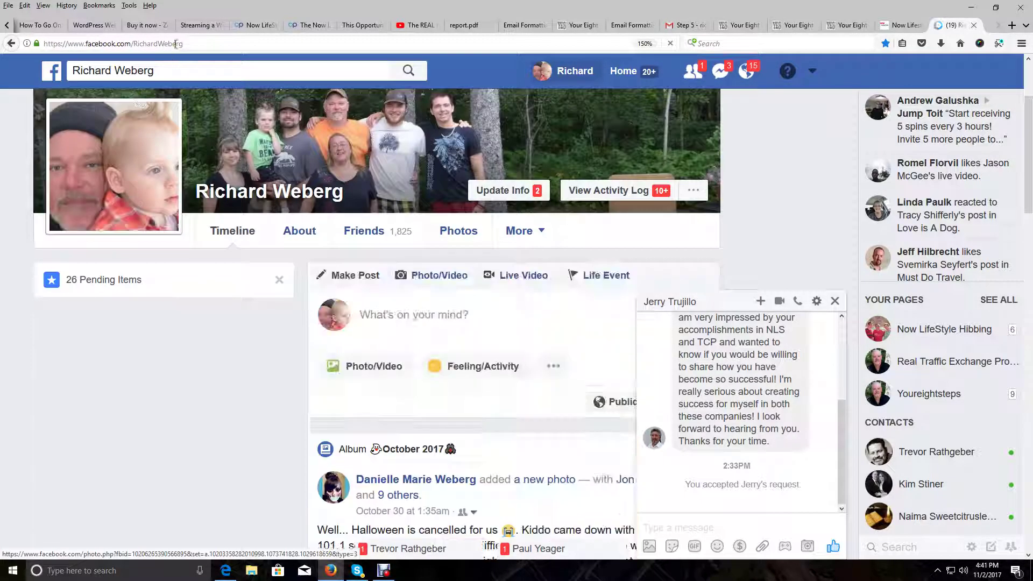
{"action": "left_click", "coordinate": [129, 43]}
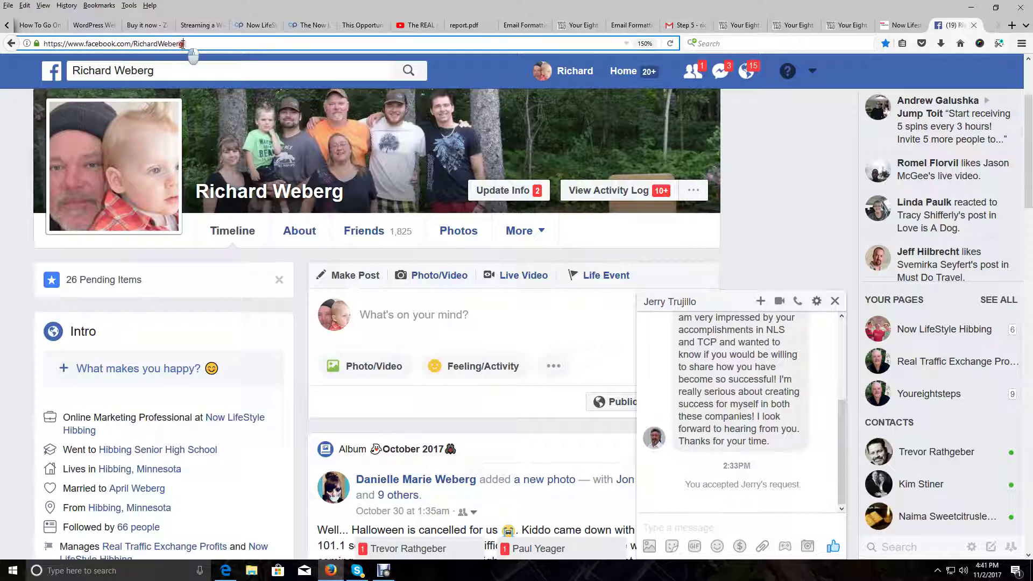
{"action": "right_click", "coordinate": [86, 40]}
{"action": "left_click", "coordinate": [121, 75]}
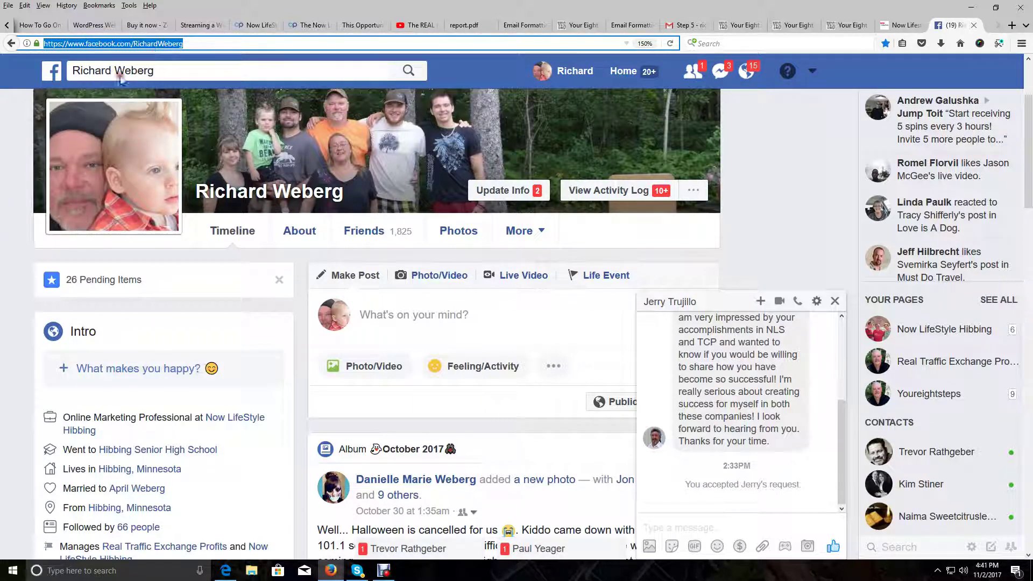
Paste the Facebook profile address on the empty line below the phone number
{"action": "left_click", "coordinate": [902, 25]}
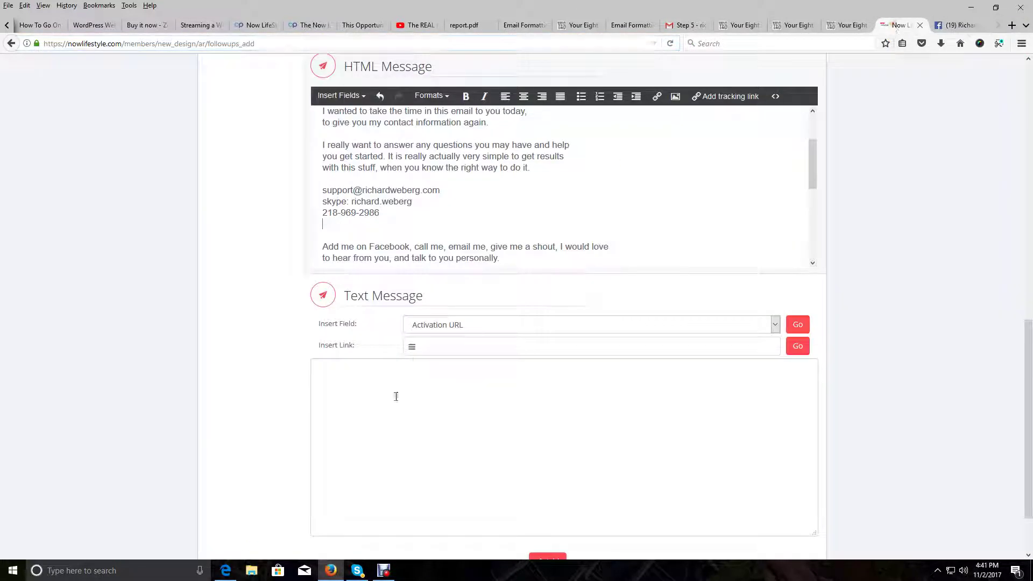
{"action": "right_click", "coordinate": [370, 228]}
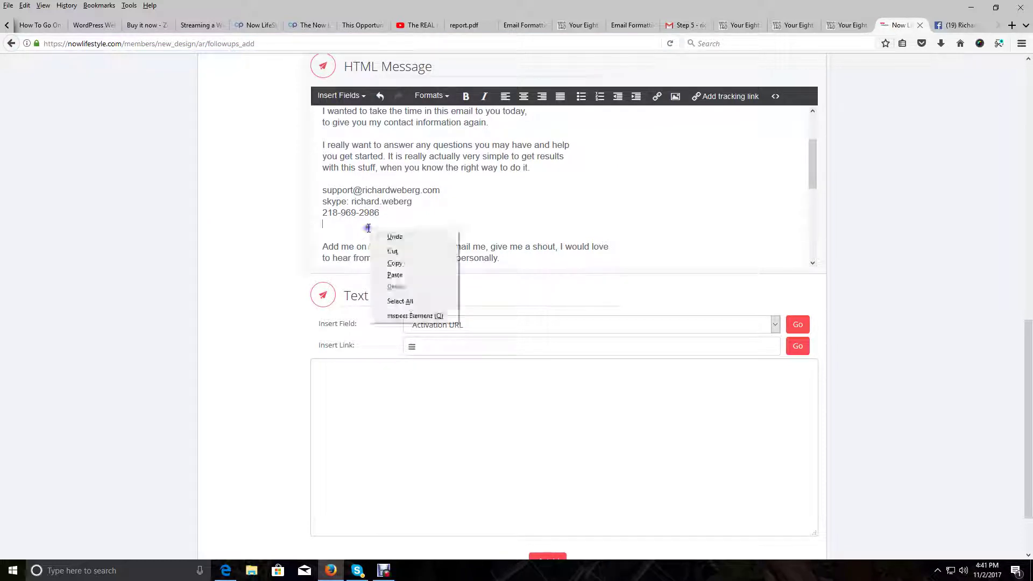
{"action": "left_click", "coordinate": [396, 275]}
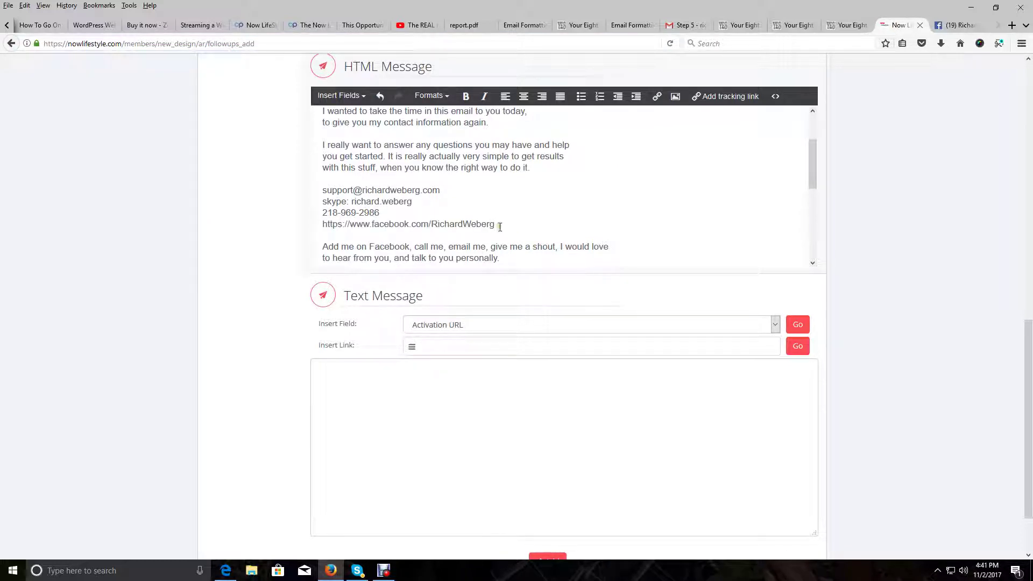
Make the Facebook profile address a tracking link, using it as both link text and URL
{"action": "left_click_drag", "start_coordinate": [496, 226], "coordinate": [319, 225]}
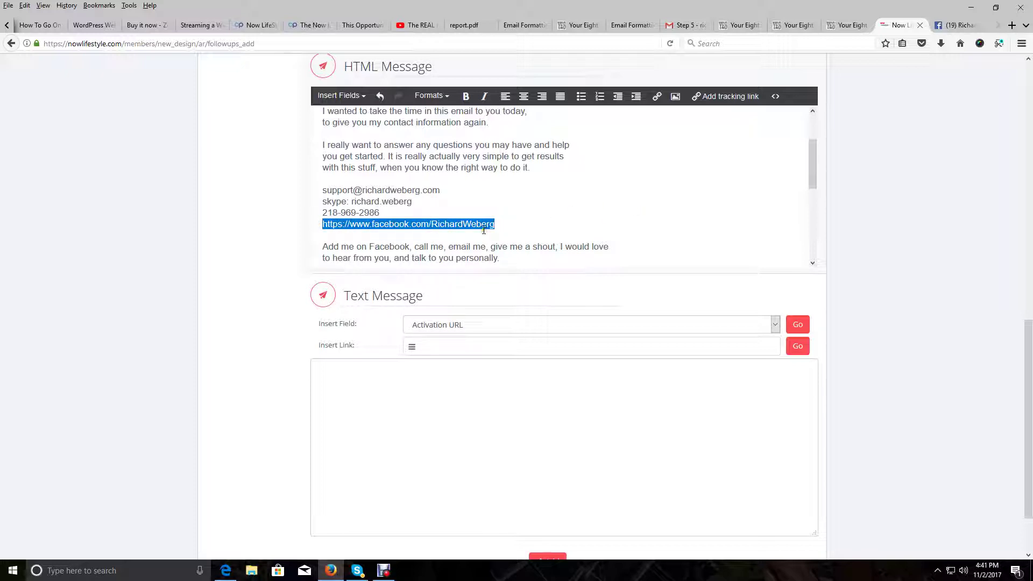
{"action": "left_click", "coordinate": [25, 5]}
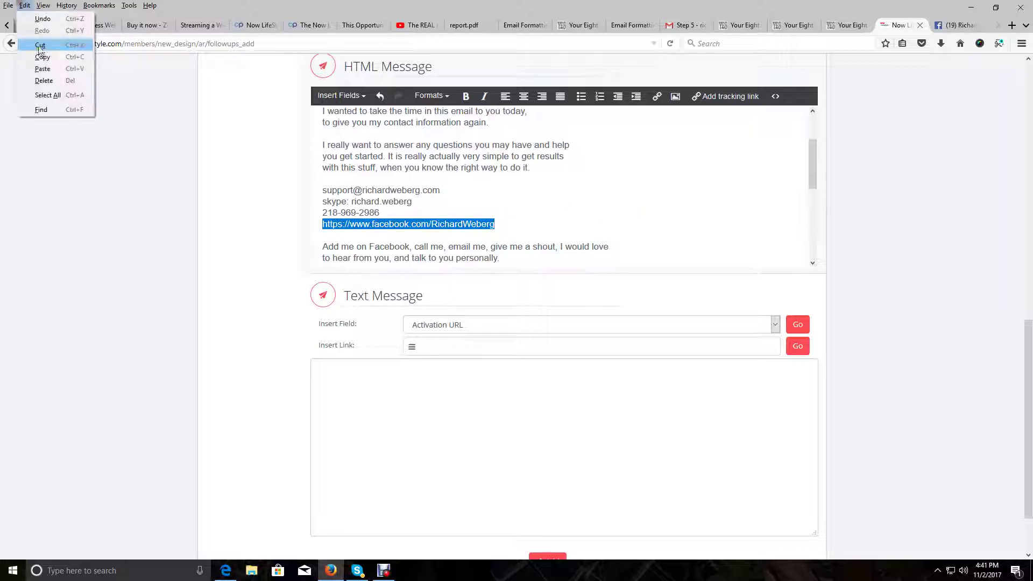
{"action": "left_click", "coordinate": [42, 56]}
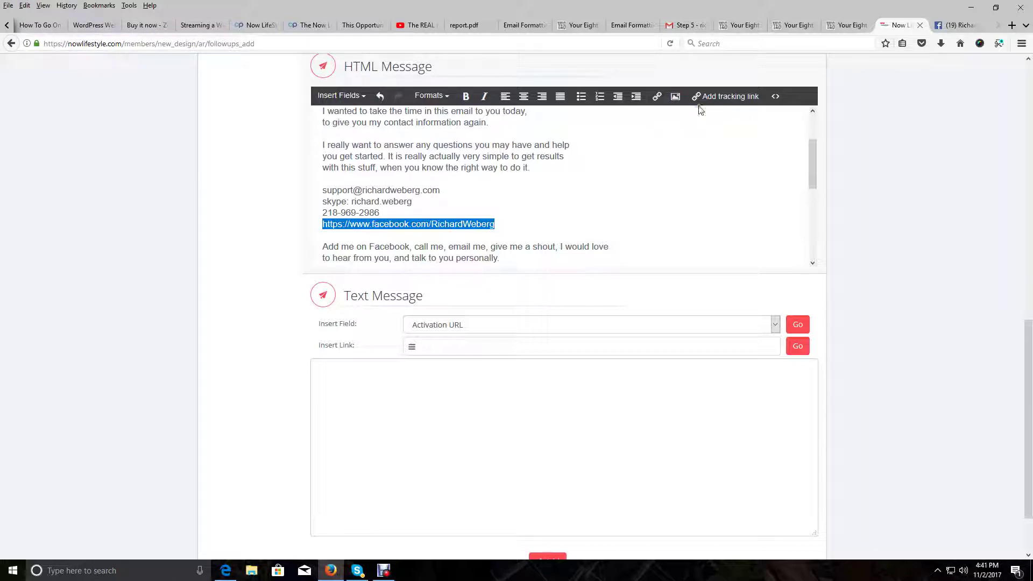
{"action": "left_click", "coordinate": [715, 97]}
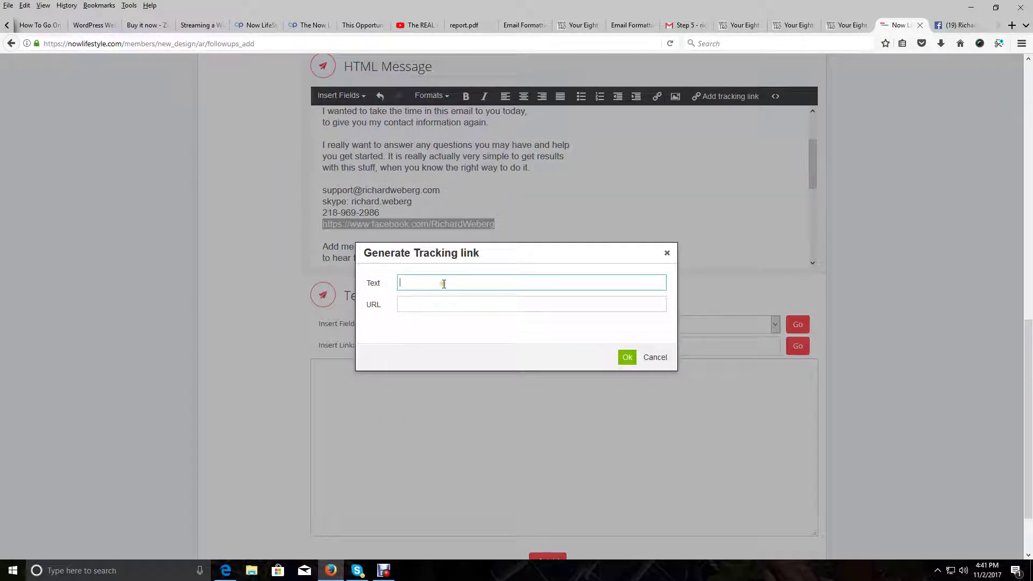
{"action": "right_click", "coordinate": [444, 283]}
{"action": "left_click", "coordinate": [479, 329]}
{"action": "left_click", "coordinate": [431, 309]}
{"action": "right_click", "coordinate": [429, 304]}
{"action": "left_click", "coordinate": [479, 351]}
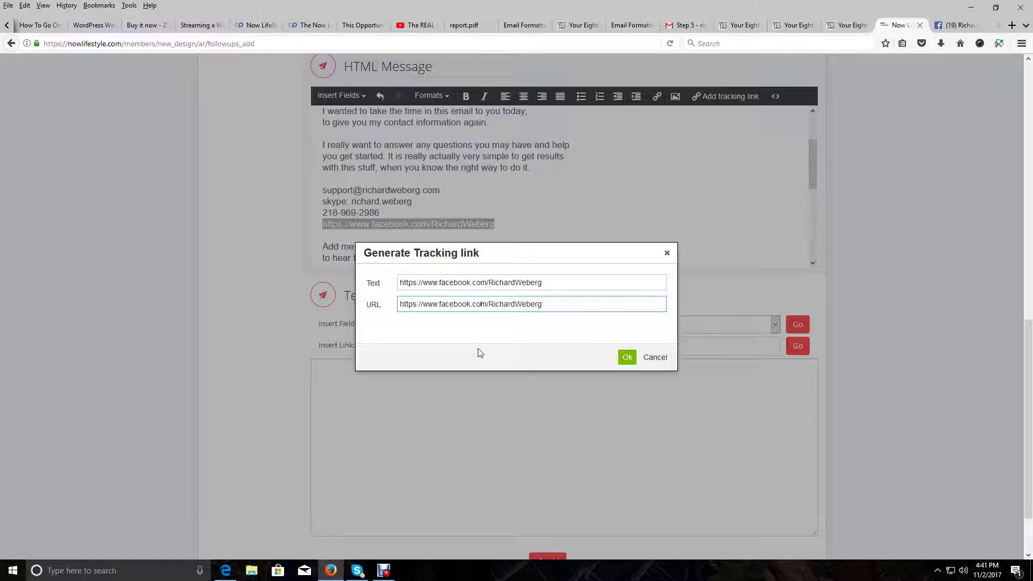
{"action": "left_click", "coordinate": [627, 359]}
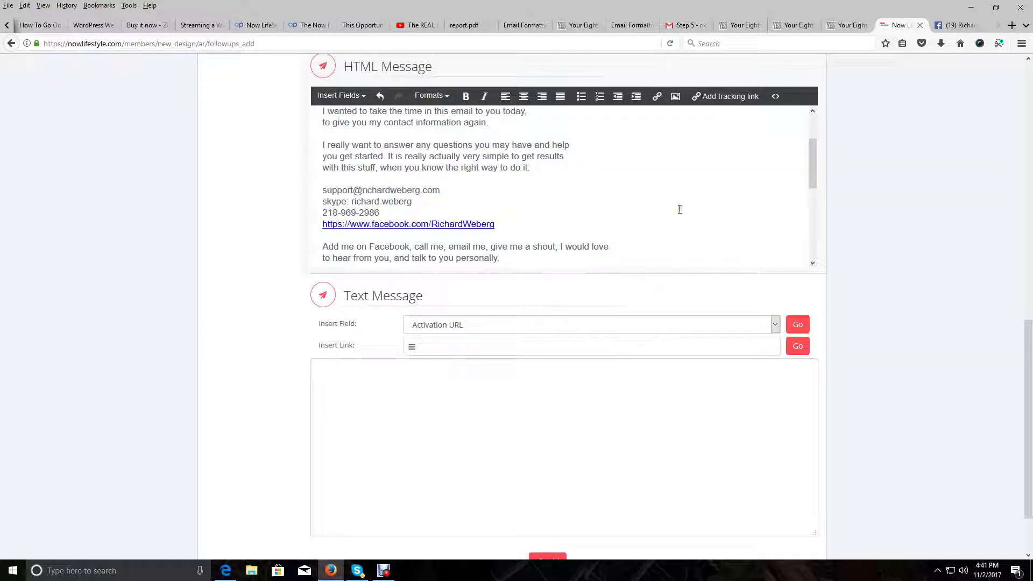
Replace (Name) in the HTML greeting with the %%SubscriberFirstName%% token copied from the subject
{"action": "scroll", "coordinate": [681, 205], "scroll_direction": "up", "scroll_amount": 1}
{"action": "scroll", "coordinate": [692, 474], "scroll_direction": "up", "scroll_amount": 3}
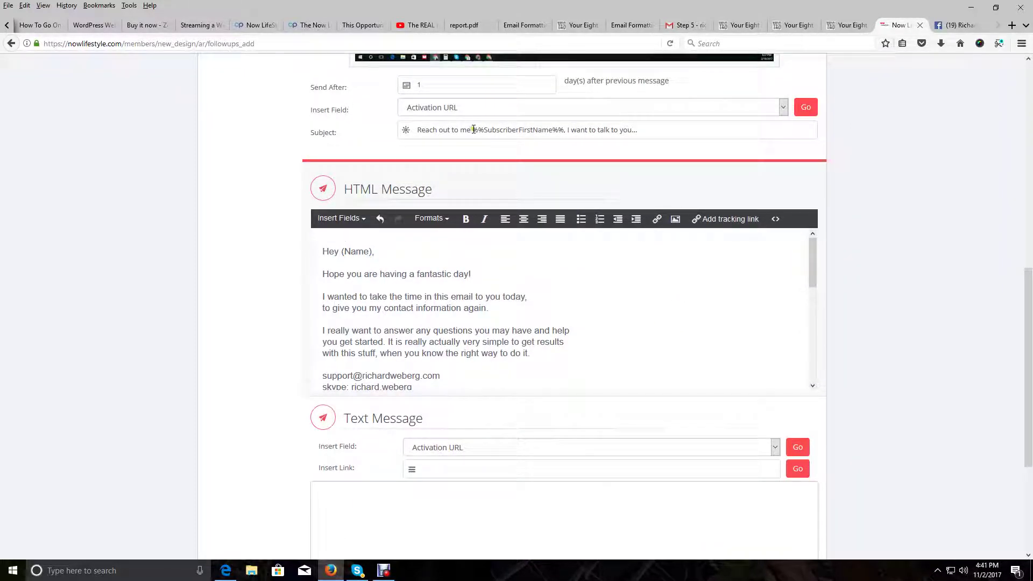
{"action": "left_click_drag", "start_coordinate": [474, 129], "coordinate": [564, 130]}
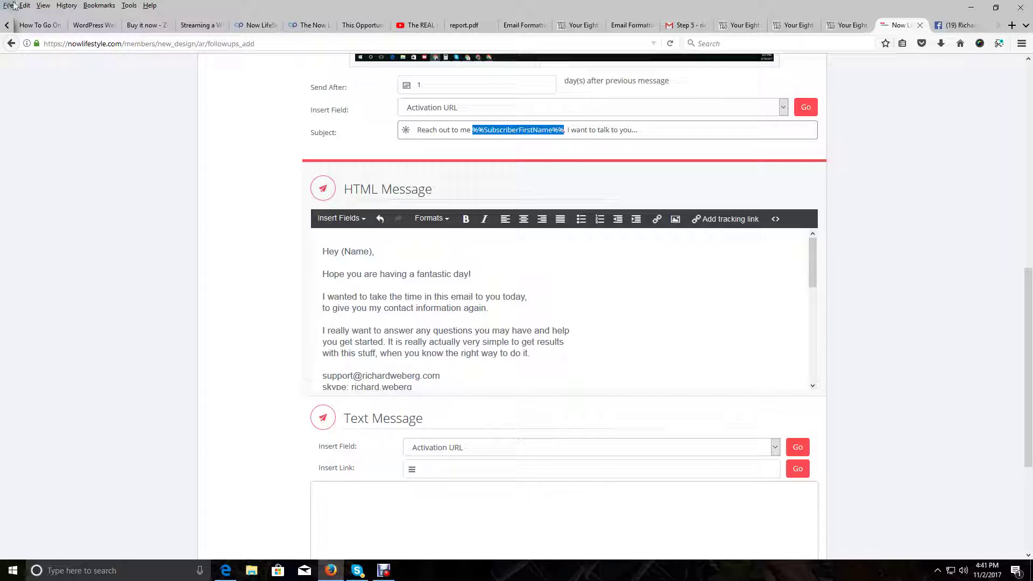
{"action": "left_click", "coordinate": [25, 5]}
{"action": "left_click", "coordinate": [43, 57]}
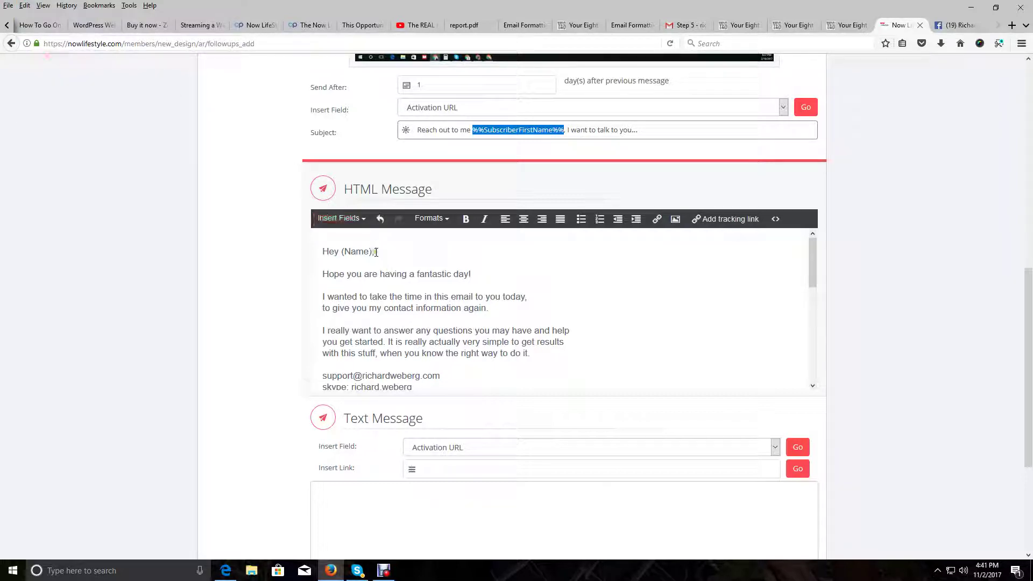
{"action": "left_click_drag", "start_coordinate": [375, 252], "coordinate": [342, 249]}
{"action": "right_click", "coordinate": [342, 249]}
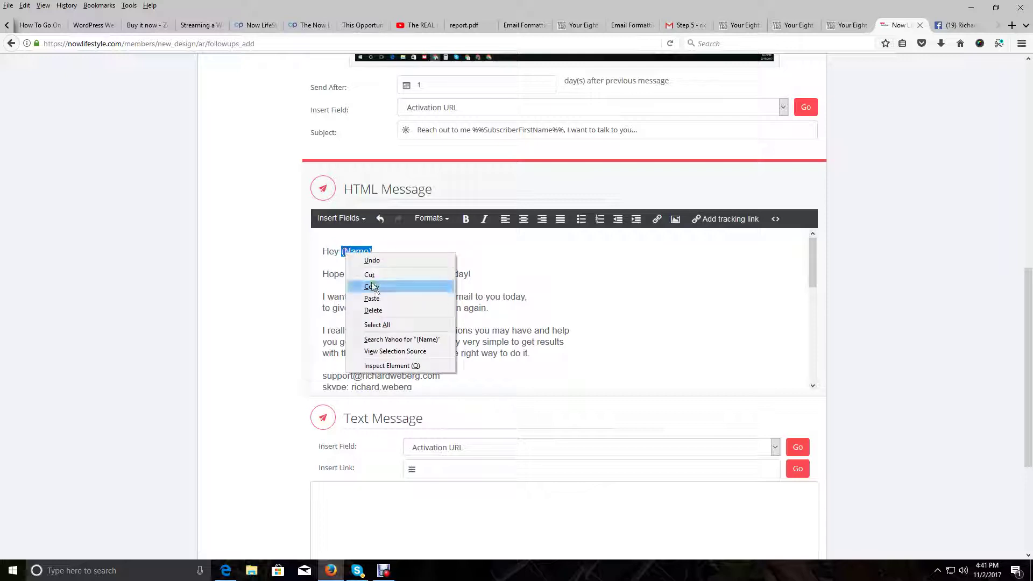
{"action": "left_click", "coordinate": [378, 300]}
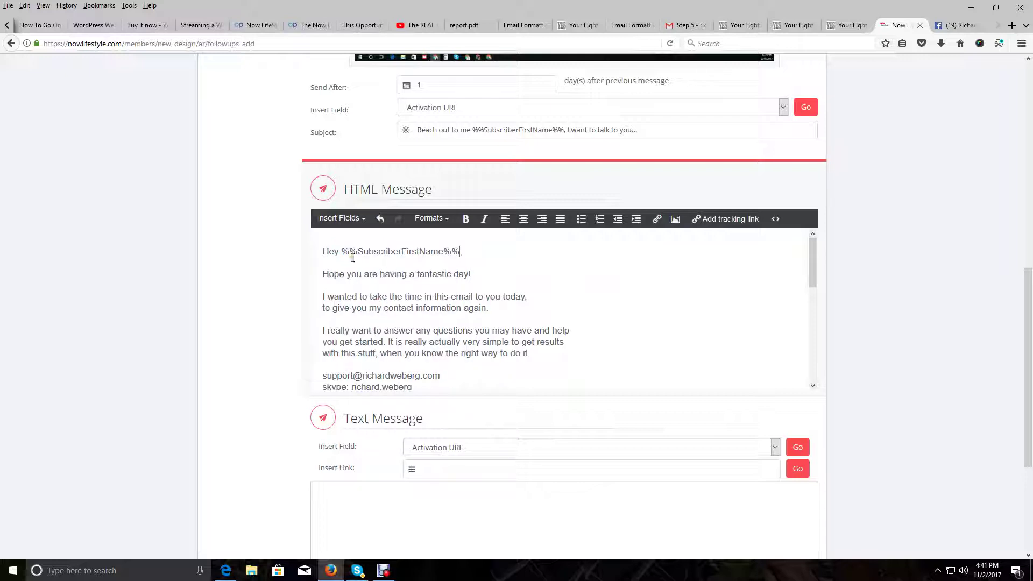
Copy the whole HTML message body and paste it into the Text Message box
{"action": "left_click_drag", "start_coordinate": [324, 252], "coordinate": [538, 414]}
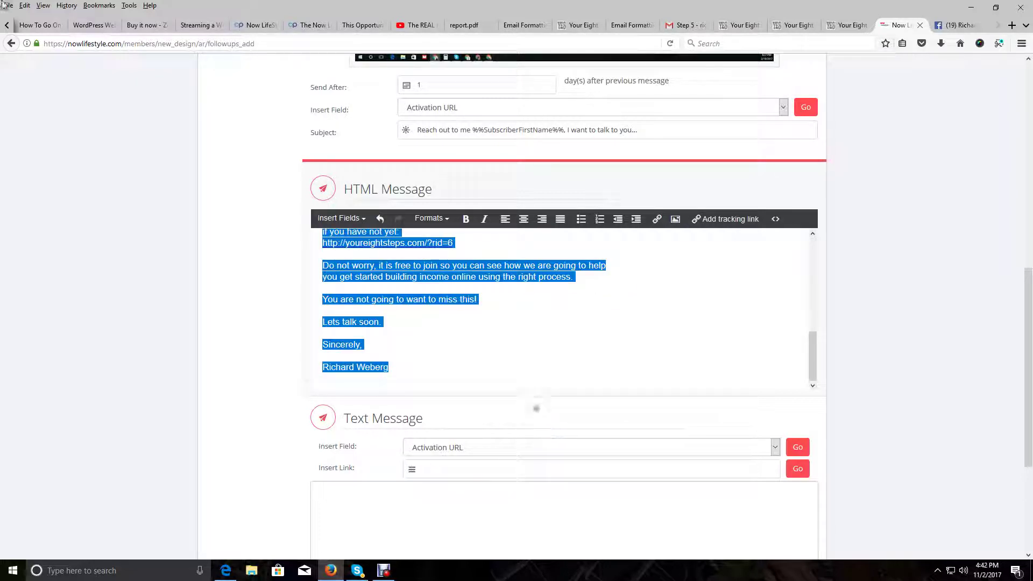
{"action": "left_click", "coordinate": [25, 6]}
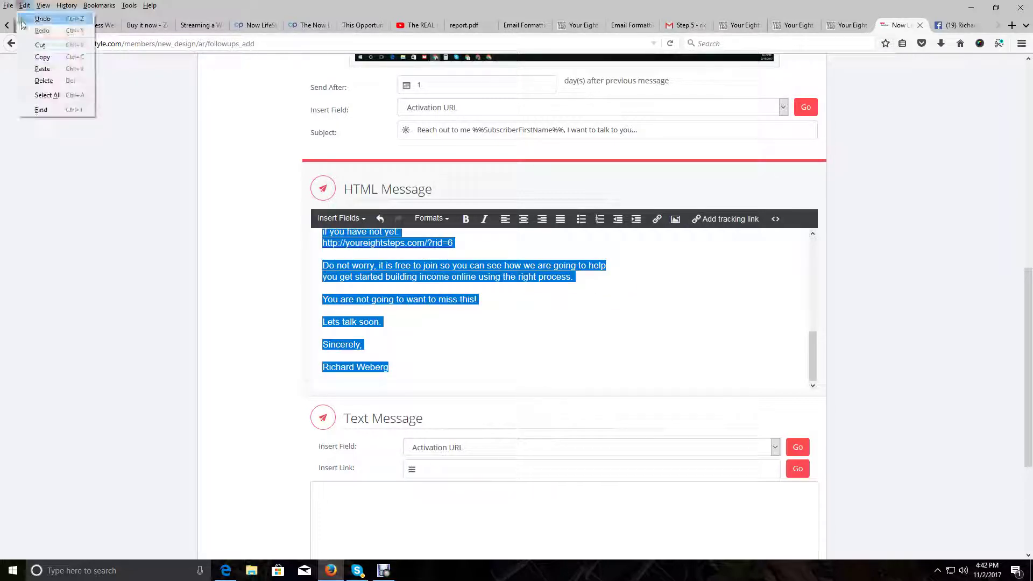
{"action": "left_click", "coordinate": [43, 57]}
{"action": "scroll", "coordinate": [538, 438], "scroll_direction": "down", "scroll_amount": 3}
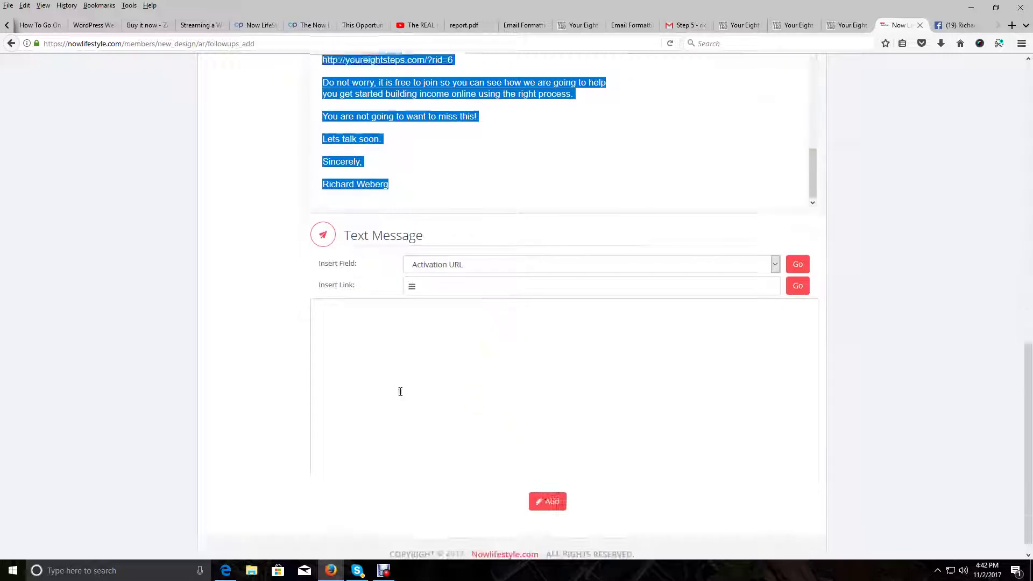
{"action": "left_click", "coordinate": [394, 315]}
{"action": "right_click", "coordinate": [394, 317]}
{"action": "left_click", "coordinate": [420, 362]}
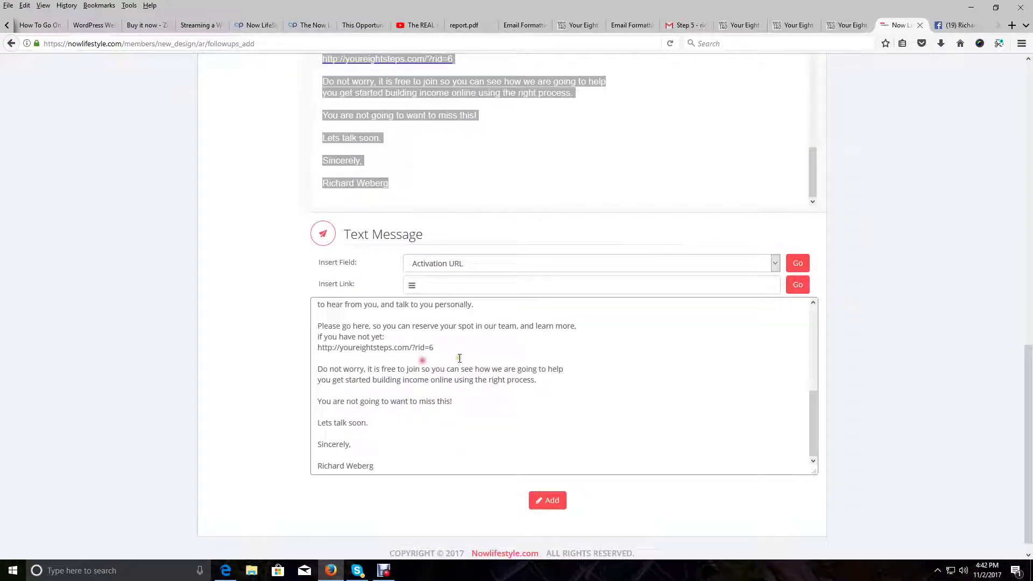
Scroll through the pasted text version to check the letter through its sign-off
{"action": "triple_click", "coordinate": [651, 401]}
{"action": "left_click", "coordinate": [656, 155]}
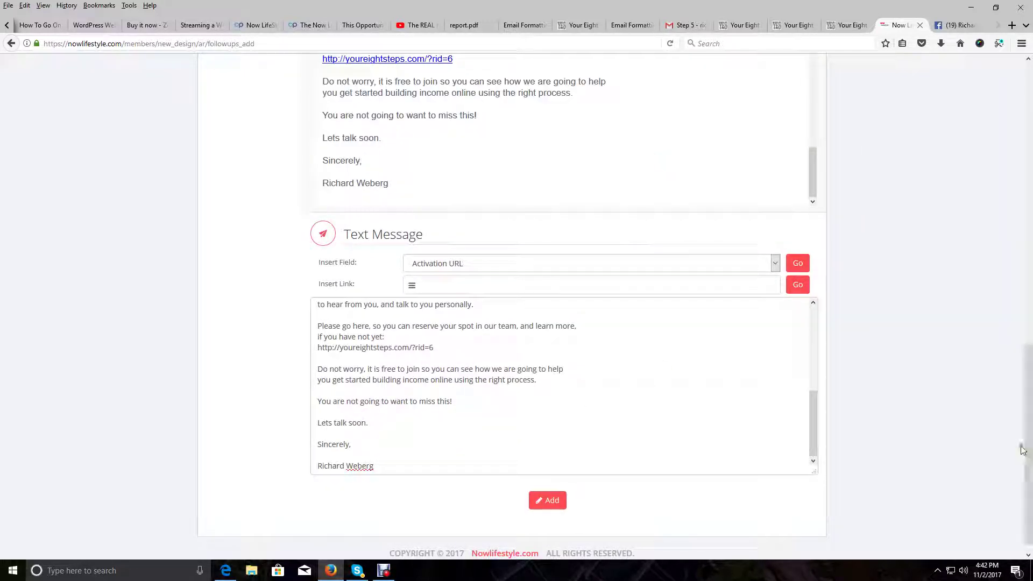
{"action": "left_click_drag", "start_coordinate": [1029, 437], "coordinate": [1029, 375]}
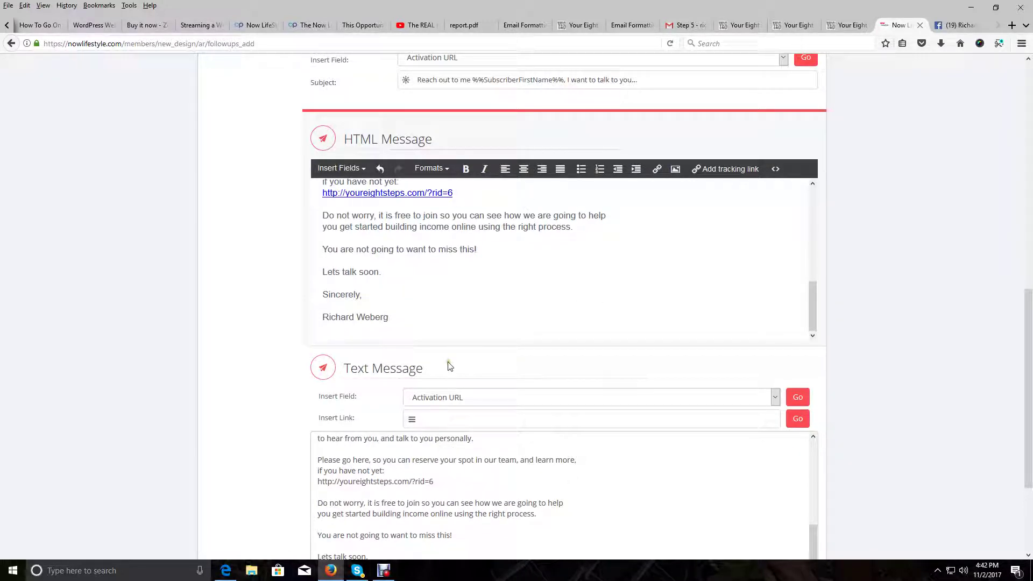
{"action": "scroll", "coordinate": [459, 446], "scroll_direction": "down", "scroll_amount": 3}
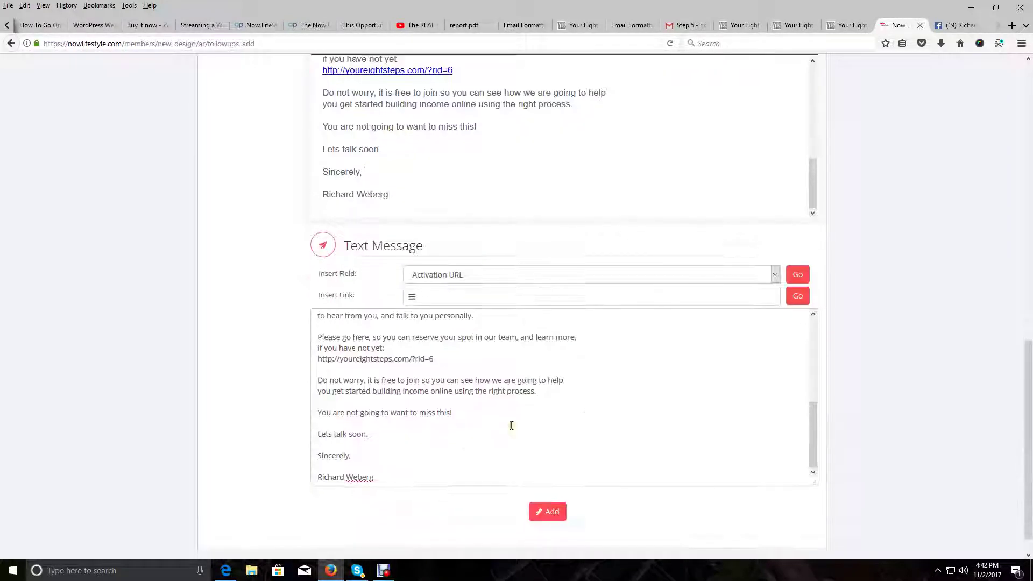
{"action": "left_click_drag", "start_coordinate": [814, 425], "coordinate": [834, 445]}
{"action": "left_click", "coordinate": [675, 418]}
{"action": "scroll", "coordinate": [653, 429], "scroll_direction": "up", "scroll_amount": 8}
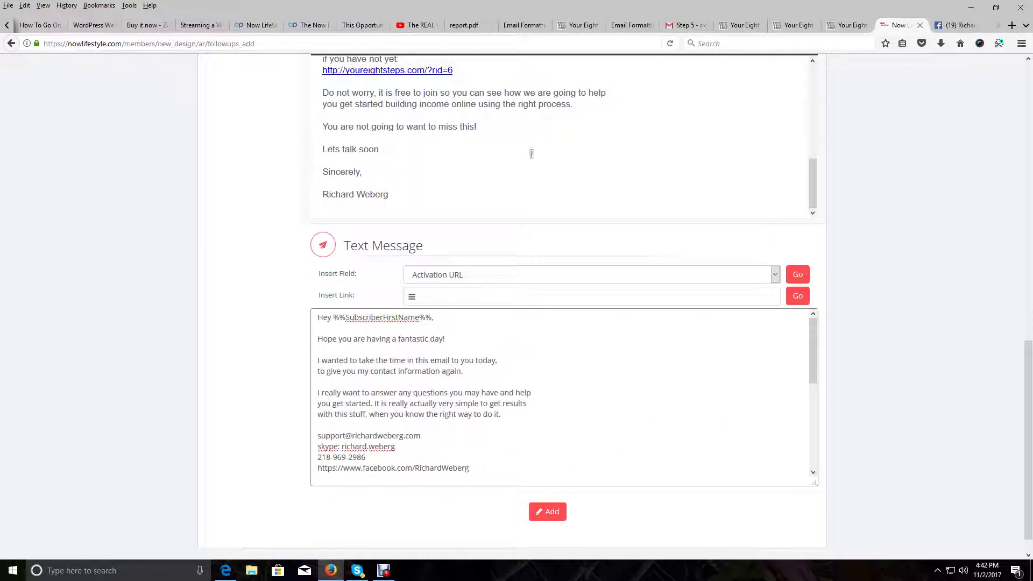
{"action": "scroll", "coordinate": [565, 189], "scroll_direction": "up", "scroll_amount": 3}
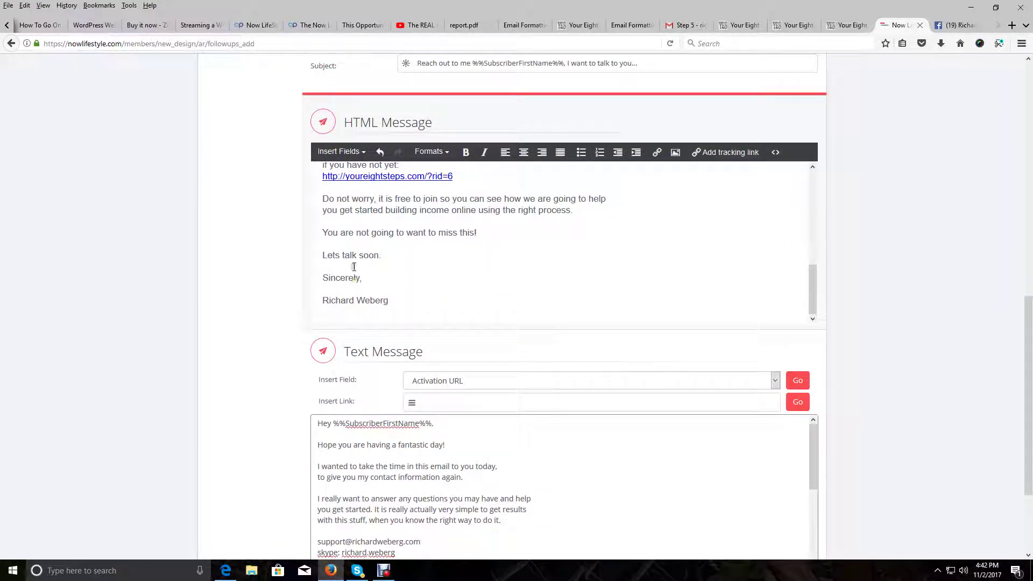
{"action": "scroll", "coordinate": [498, 319], "scroll_direction": "down", "scroll_amount": 3}
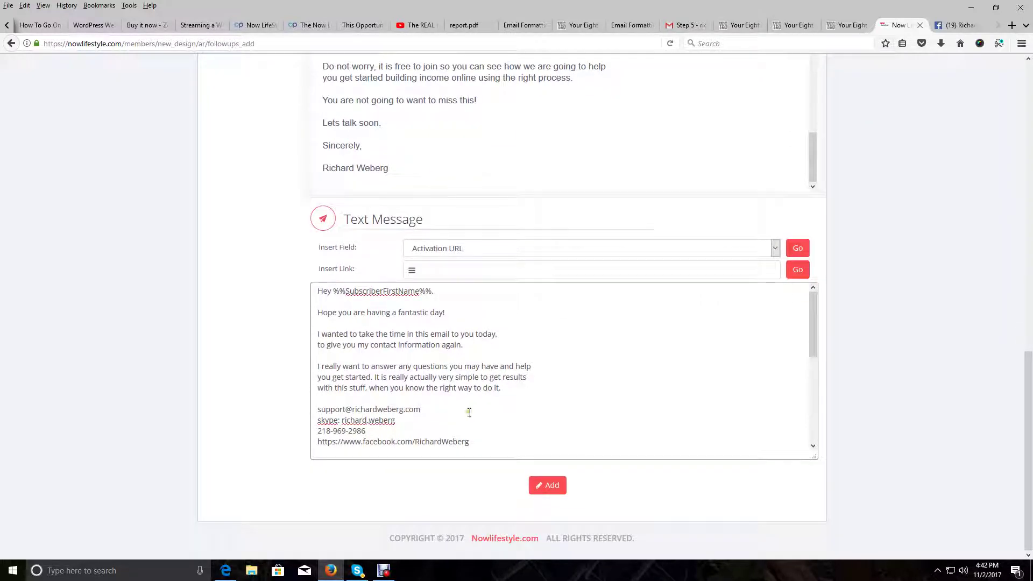
{"action": "scroll", "coordinate": [742, 372], "scroll_direction": "down", "scroll_amount": 5}
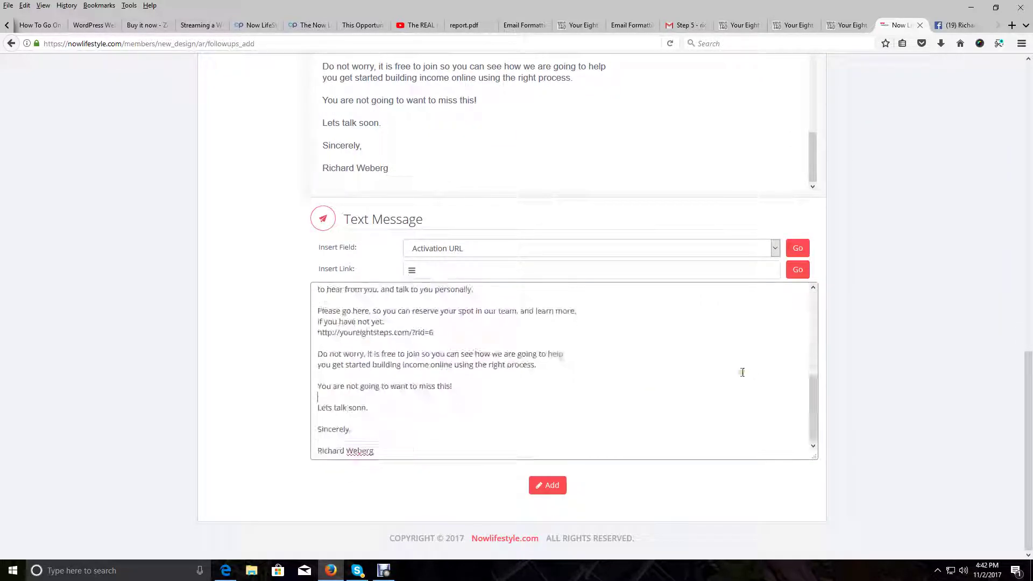
Delete the blank lines after 'Lets talk soon.' and 'Sincerely,' in the Text Message
{"action": "left_click", "coordinate": [376, 407]}
{"action": "key", "text": "Delete"}
{"action": "left_click", "coordinate": [365, 429]}
{"action": "key", "text": "Delete"}
{"action": "scroll", "coordinate": [605, 263], "scroll_direction": "up", "scroll_amount": 5}
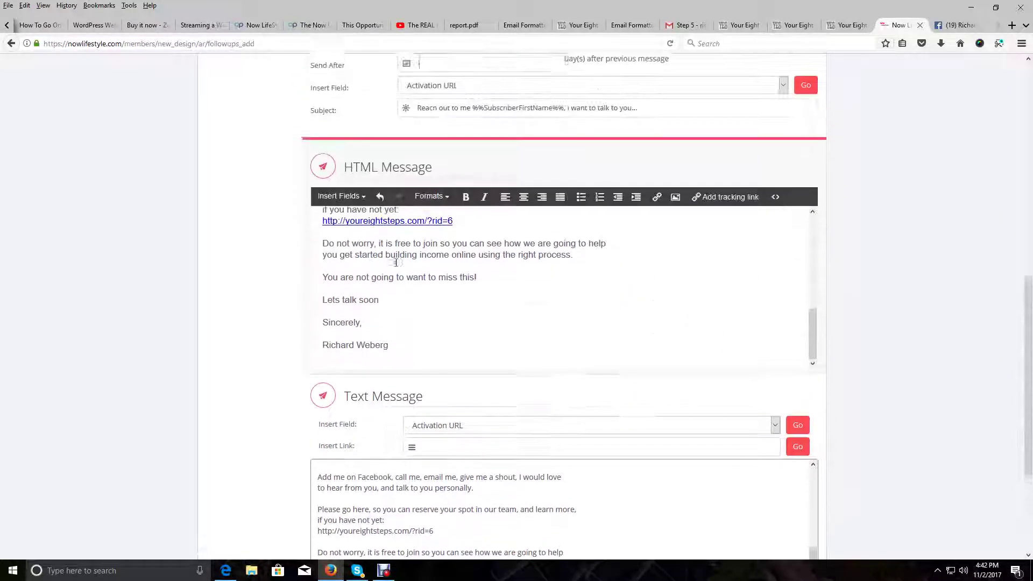
Close the remaining gap before 'Sincerely,' while keeping the period after 'Lets talk soon'
{"action": "type", "text": "."}
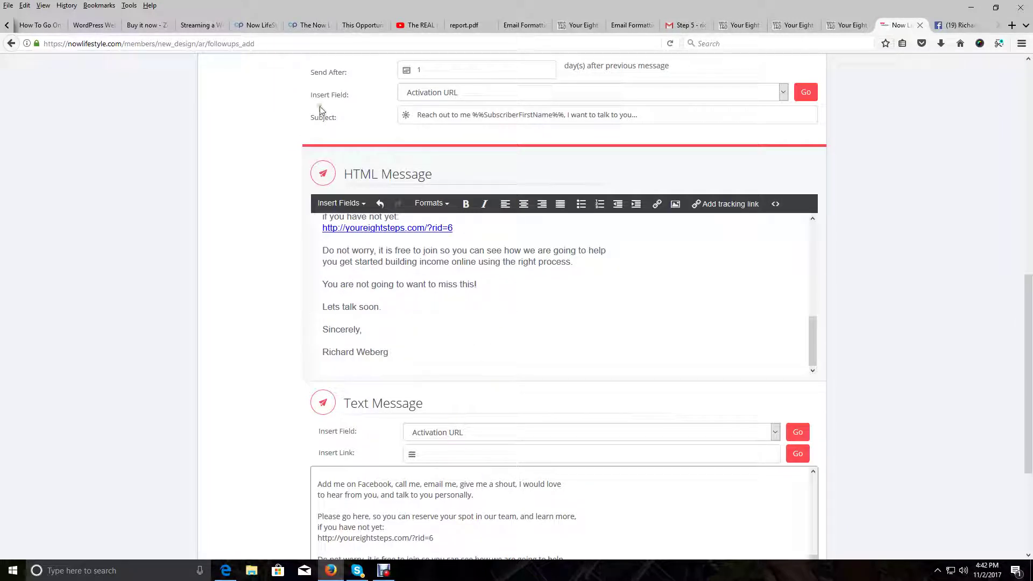
{"action": "key", "text": "BackSpace"}
{"action": "key", "text": "BackSpace"}
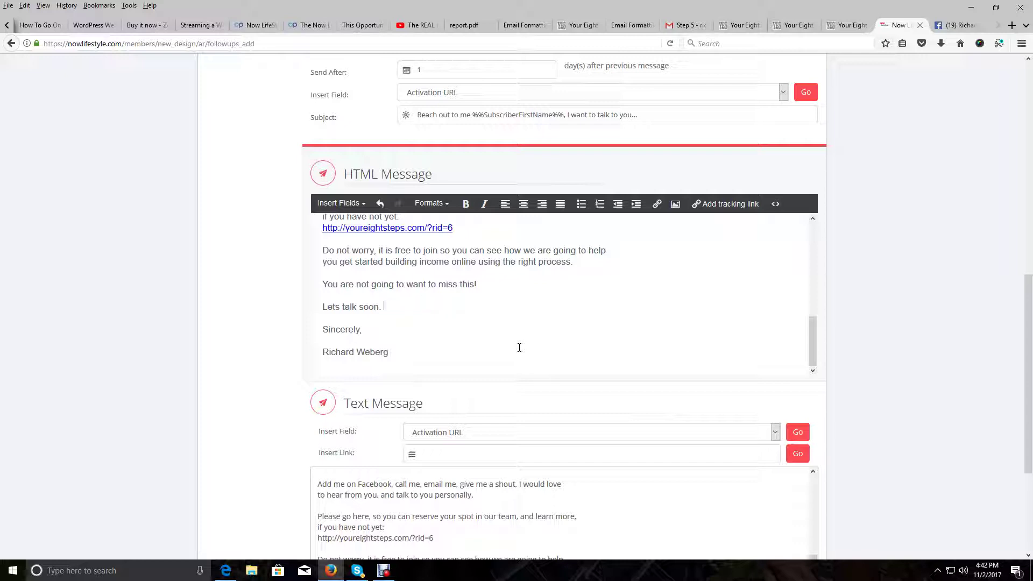
{"action": "key", "text": "BackSpace"}
{"action": "key", "text": "BackSpace"}
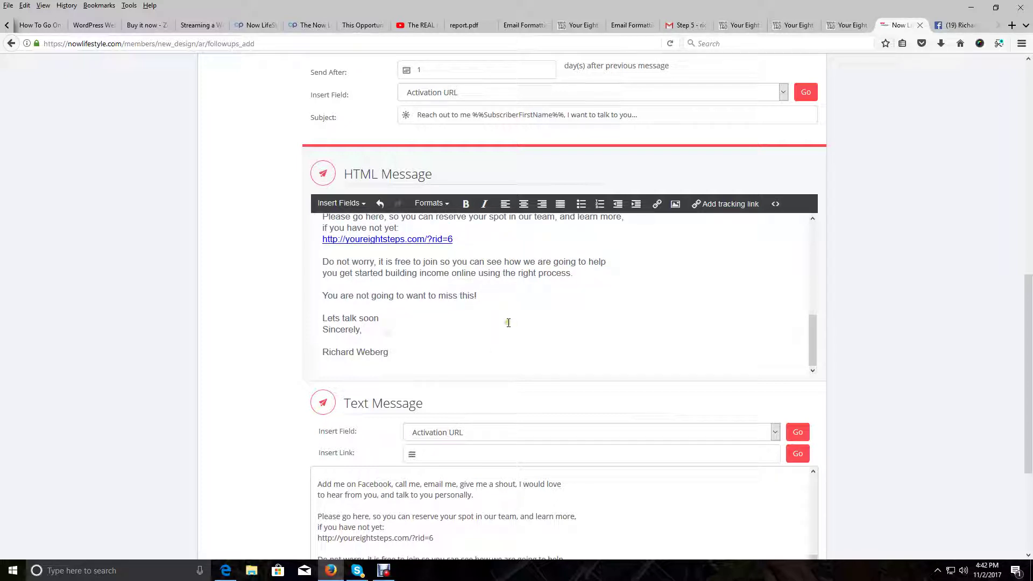
{"action": "key", "text": "ctrl+z"}
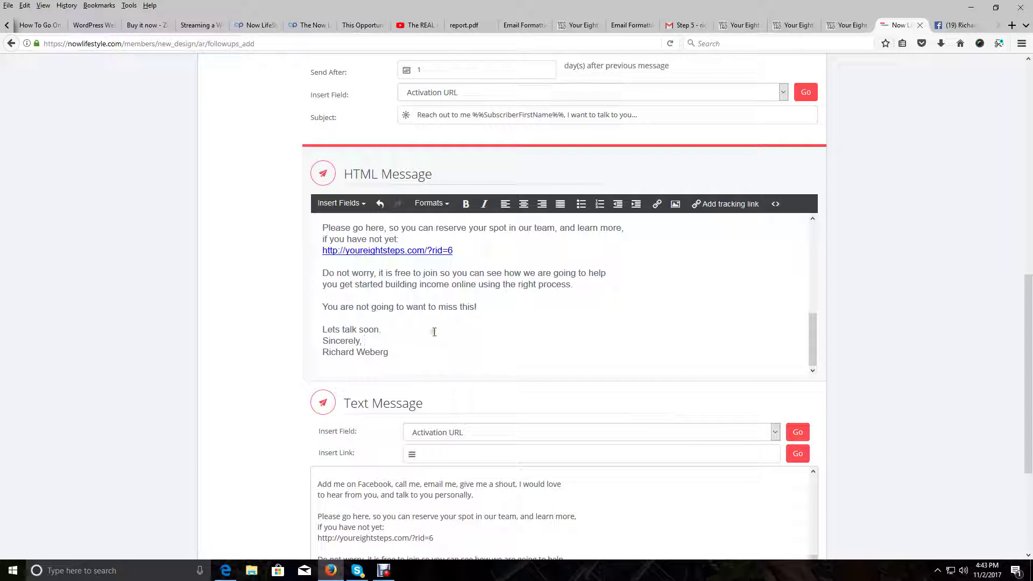
{"action": "scroll", "coordinate": [438, 318], "scroll_direction": "down", "scroll_amount": 5}
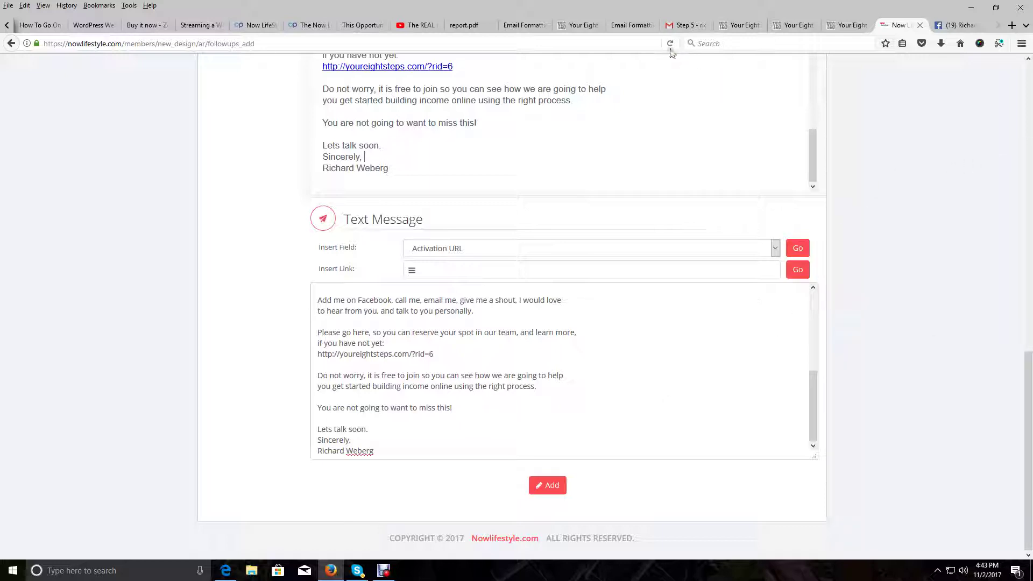
{"action": "left_click", "coordinate": [629, 25]}
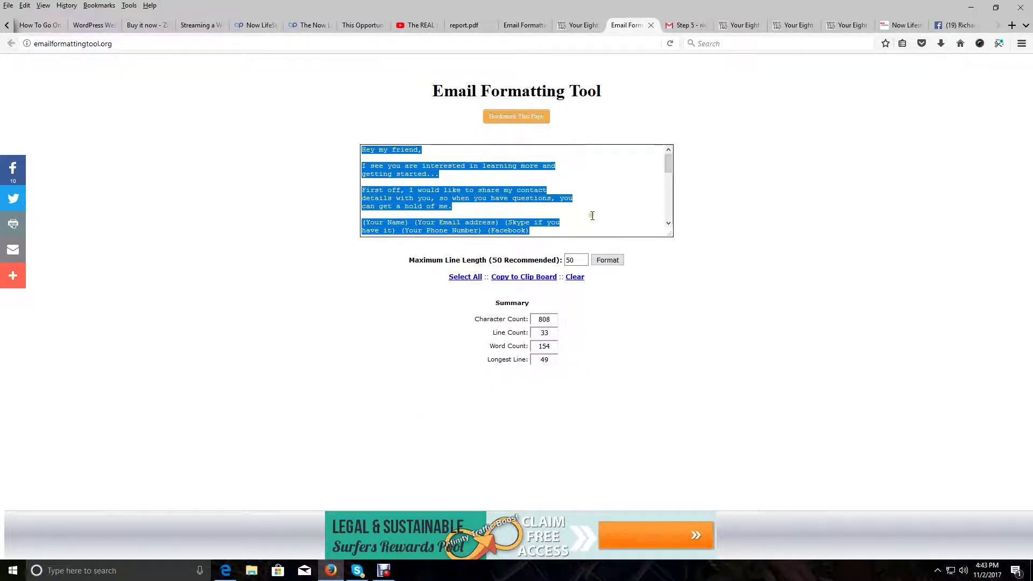
{"action": "left_click", "coordinate": [602, 261]}
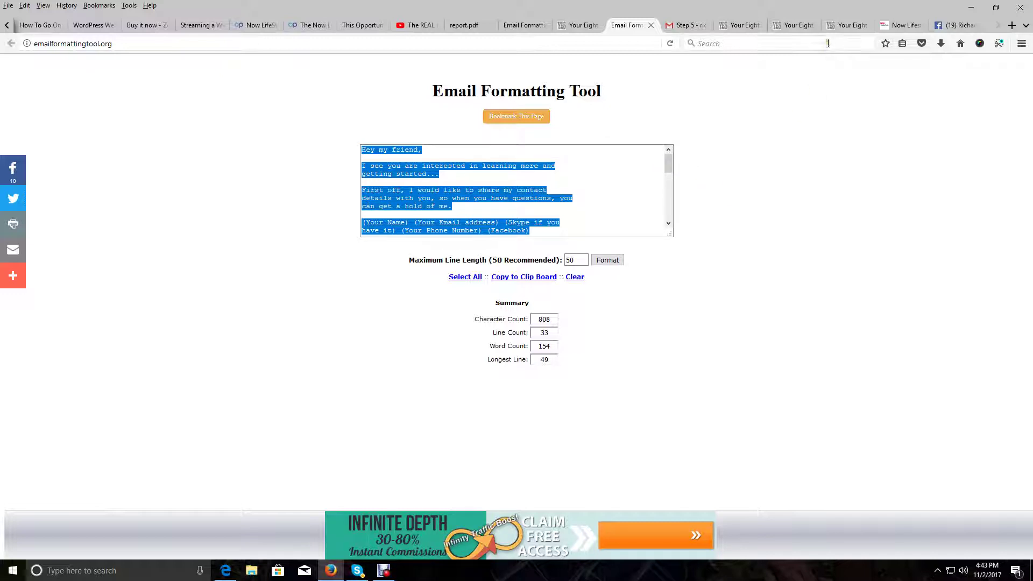
{"action": "left_click", "coordinate": [897, 25]}
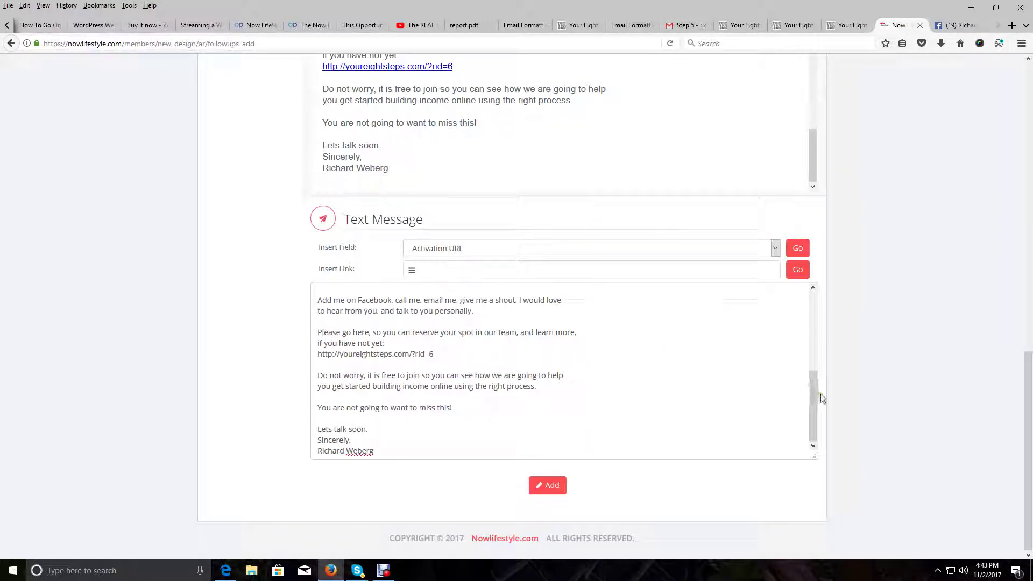
Look over the HTML and Text Message boxes, then add the third follow-up email
{"action": "left_click_drag", "start_coordinate": [817, 391], "coordinate": [829, 284]}
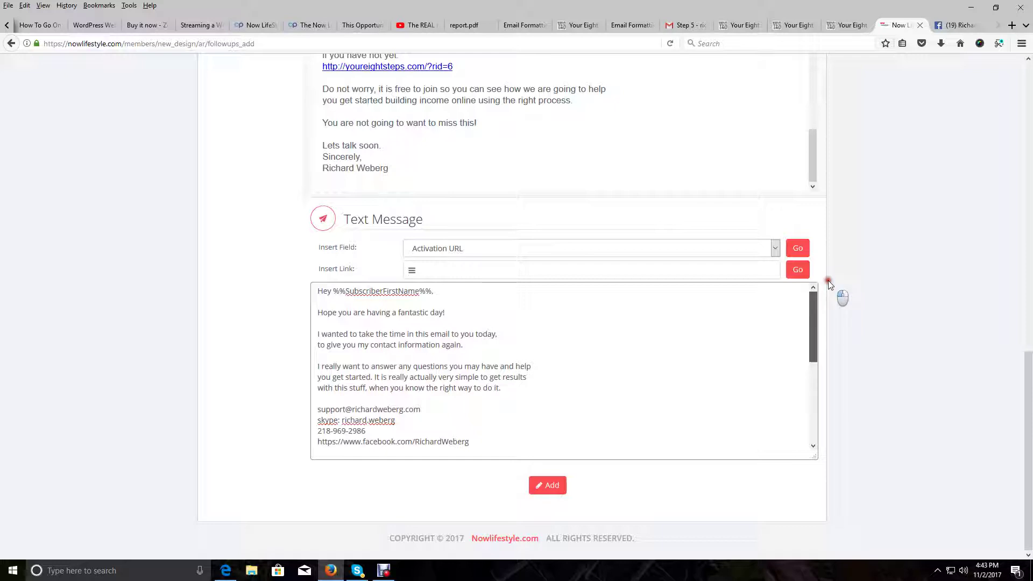
{"action": "left_click_drag", "start_coordinate": [829, 288], "coordinate": [808, 381]}
{"action": "scroll", "coordinate": [715, 385], "scroll_direction": "up", "scroll_amount": 5}
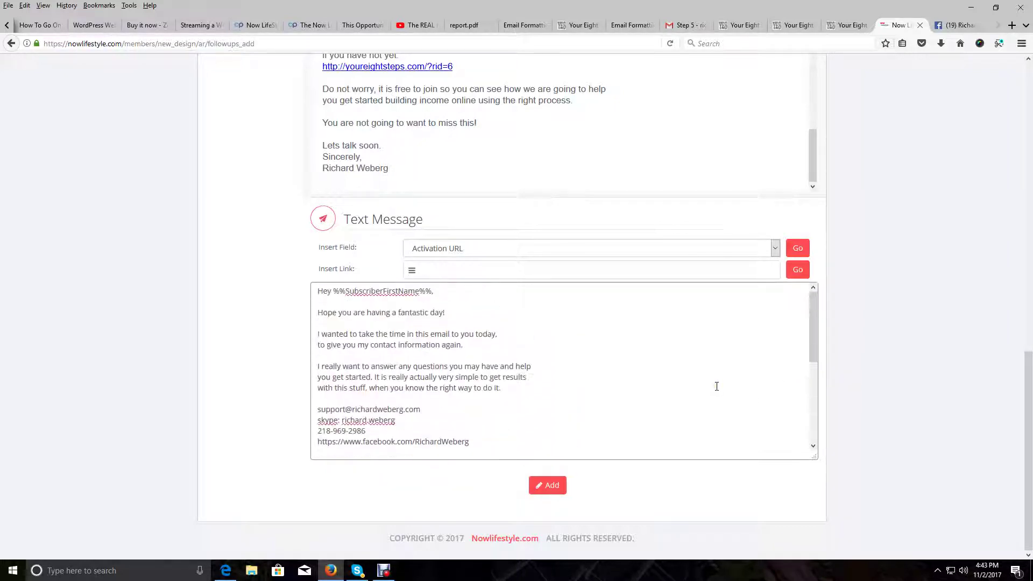
{"action": "scroll", "coordinate": [748, 377], "scroll_direction": "up", "scroll_amount": 4}
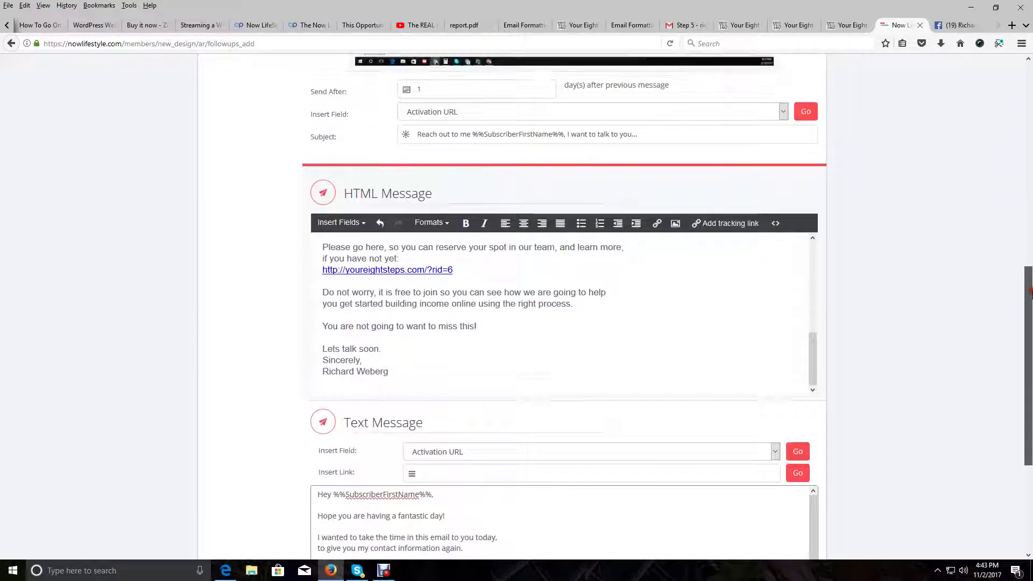
{"action": "left_click_drag", "start_coordinate": [812, 345], "coordinate": [827, 249]}
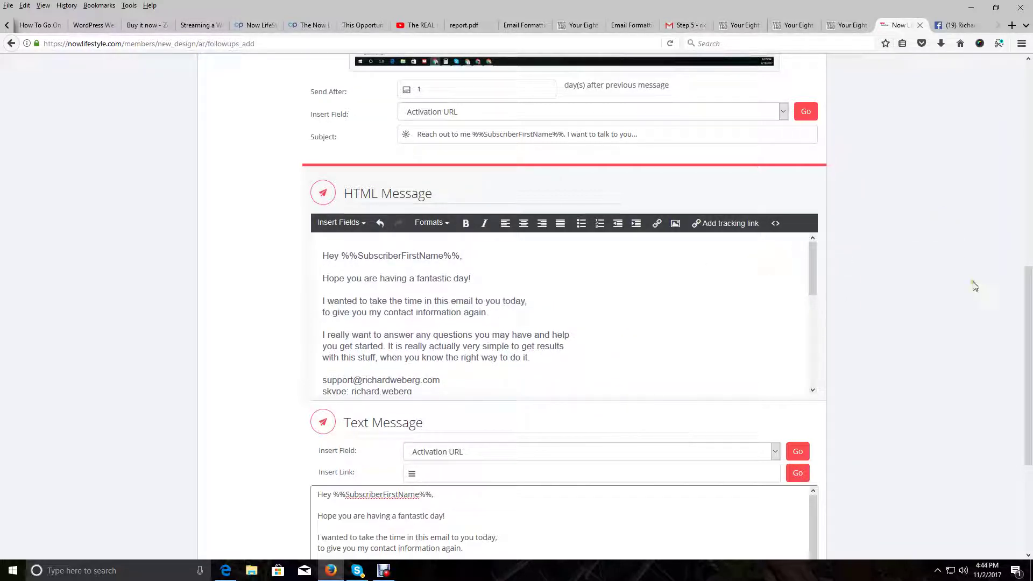
{"action": "left_click_drag", "start_coordinate": [1031, 349], "coordinate": [1026, 449]}
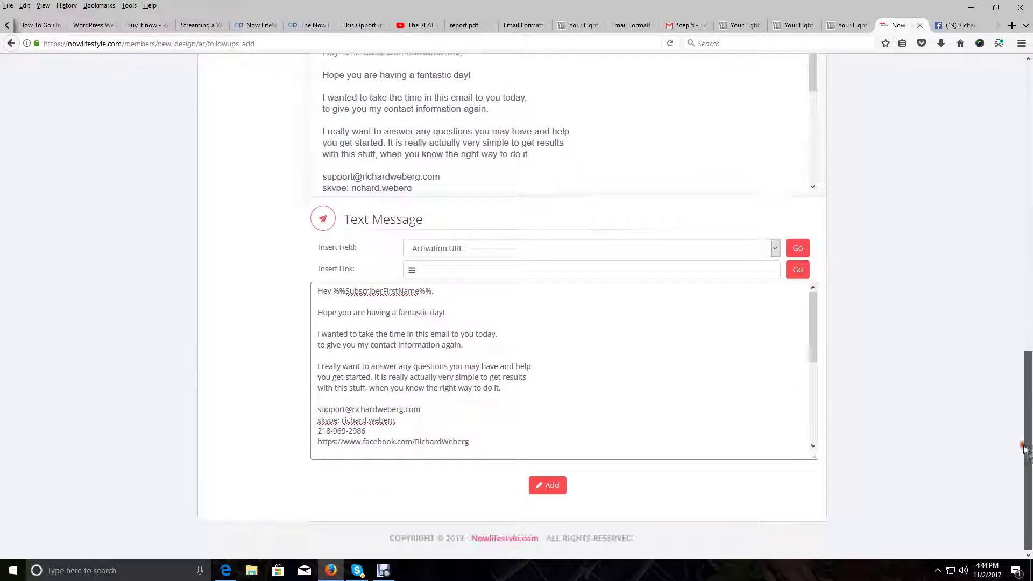
{"action": "left_click", "coordinate": [557, 485]}
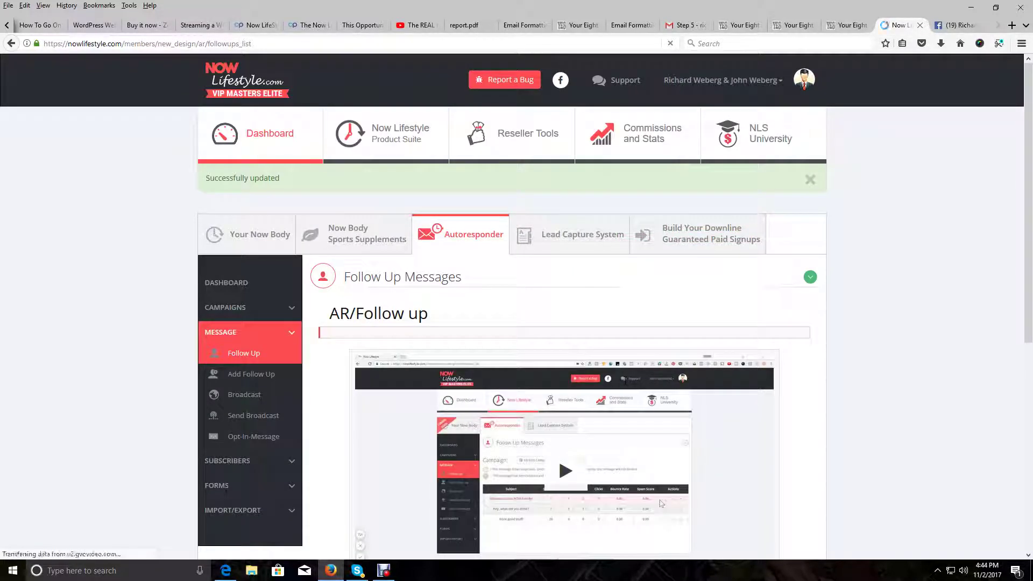
Check the three follow-up rows in the table and return to the Your Eight Steps tab
{"action": "scroll", "coordinate": [625, 381], "scroll_direction": "down", "scroll_amount": 5}
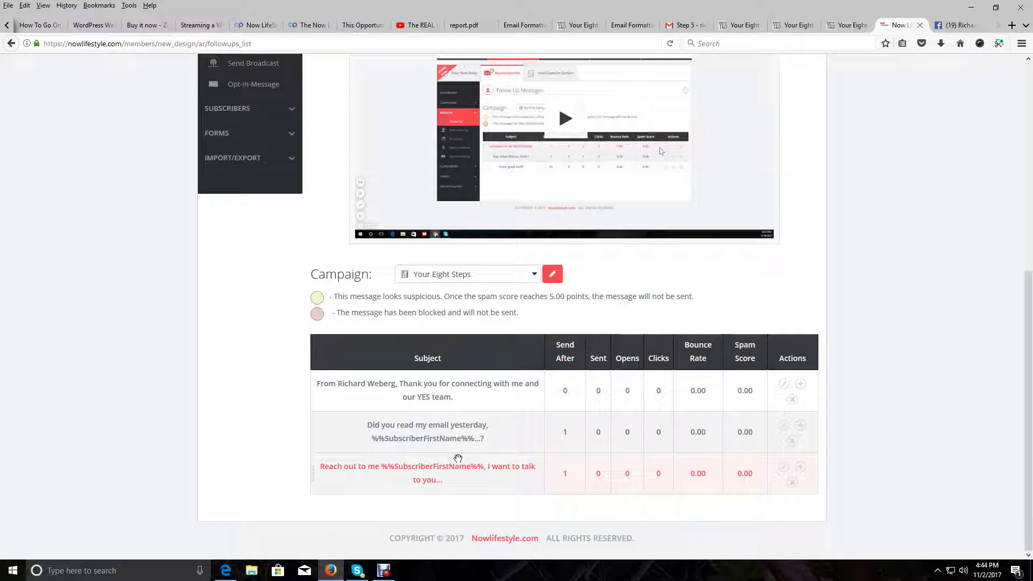
{"action": "left_click_drag", "start_coordinate": [458, 458], "coordinate": [486, 465]}
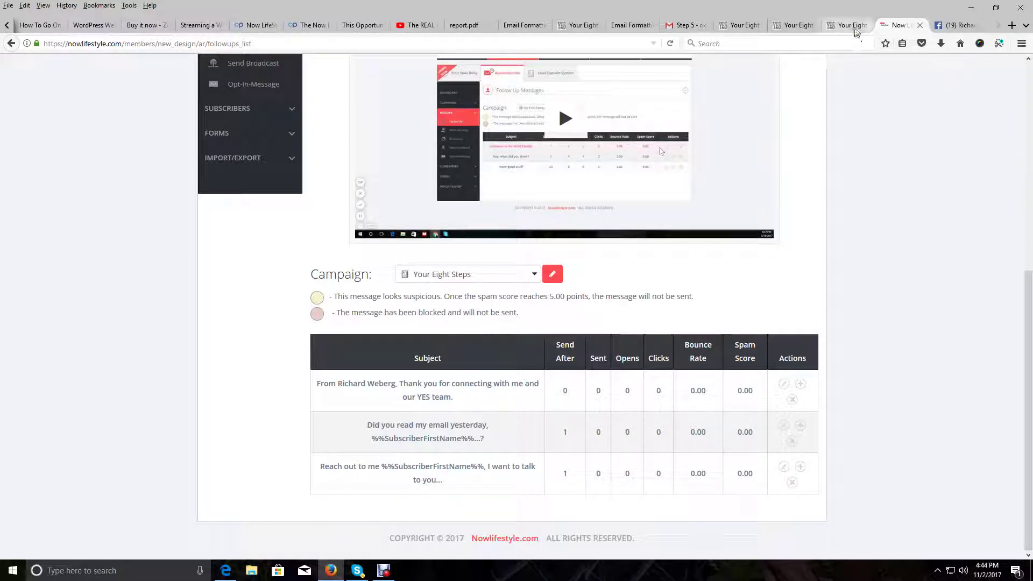
{"action": "left_click", "coordinate": [848, 25]}
{"action": "left_click", "coordinate": [685, 204]}
{"action": "scroll", "coordinate": [604, 404], "scroll_direction": "up", "scroll_amount": 10}
{"action": "scroll", "coordinate": [604, 407], "scroll_direction": "down", "scroll_amount": 11}
{"action": "scroll", "coordinate": [605, 407], "scroll_direction": "down", "scroll_amount": 1}
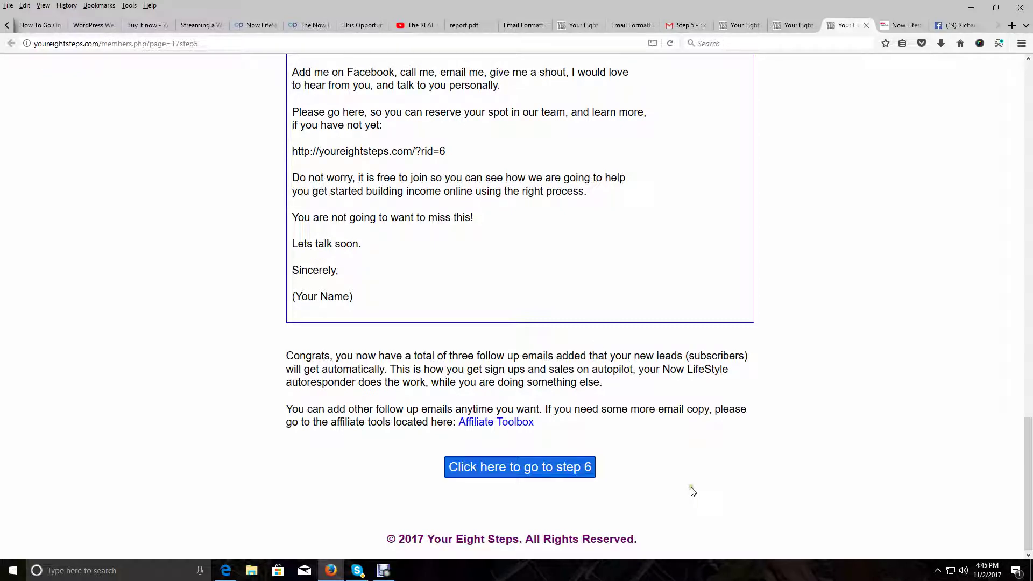
{"action": "scroll", "coordinate": [691, 490], "scroll_direction": "up", "scroll_amount": 2}
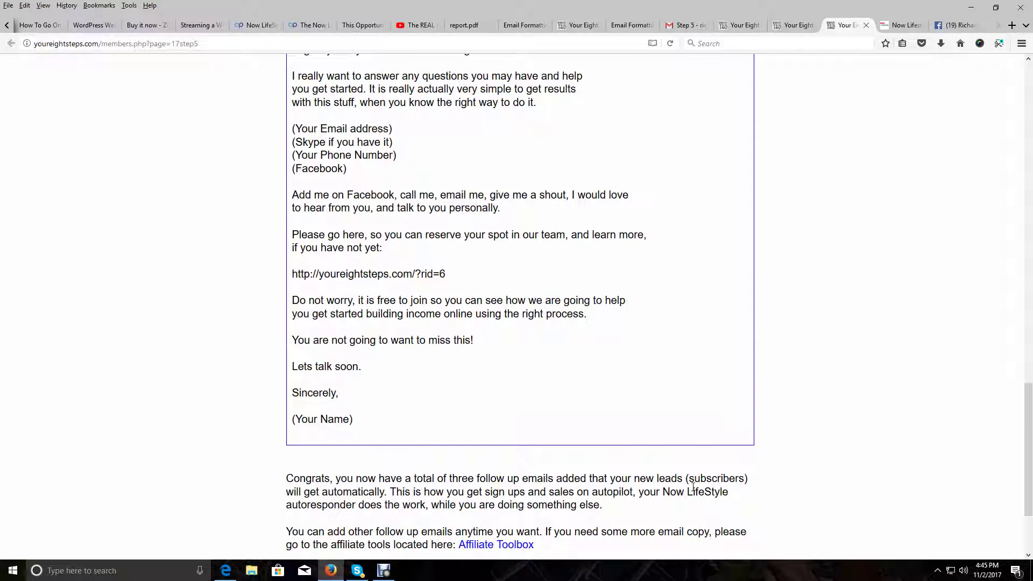